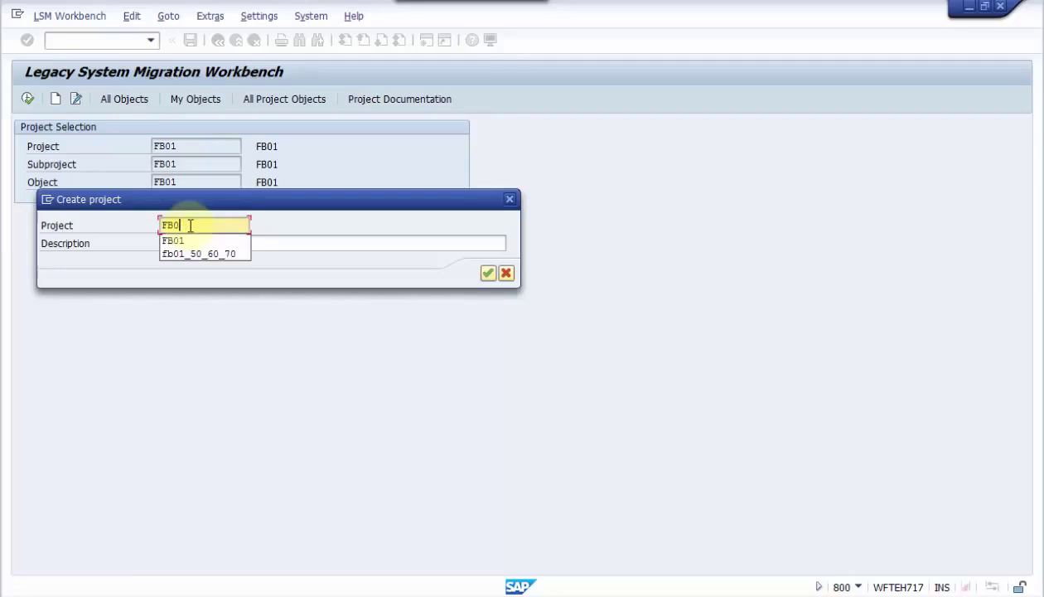
Create a project named postFi with the description postFi.
key("BackSpace")
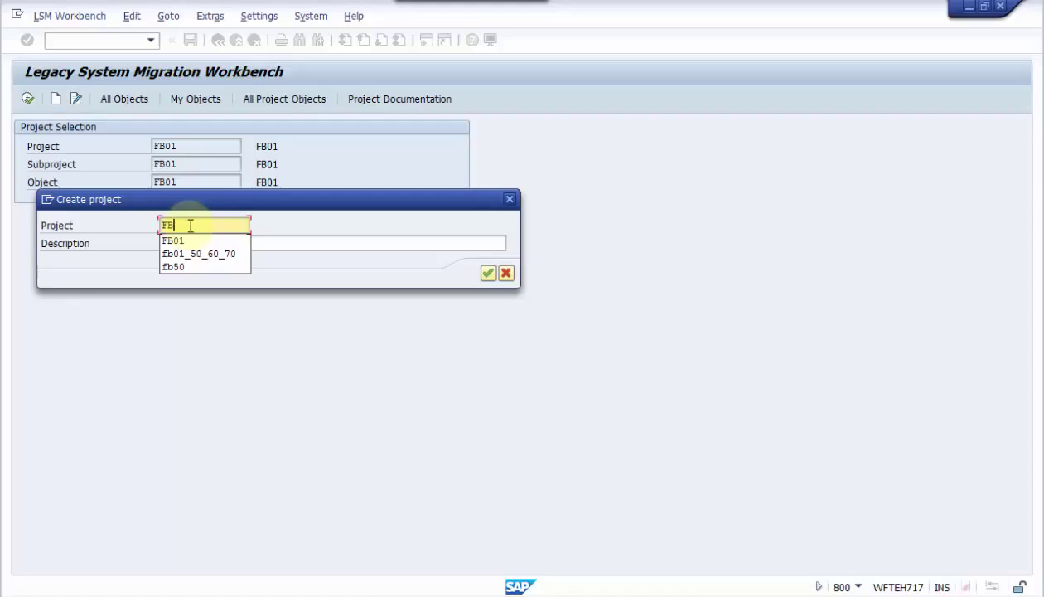
type("postFi")
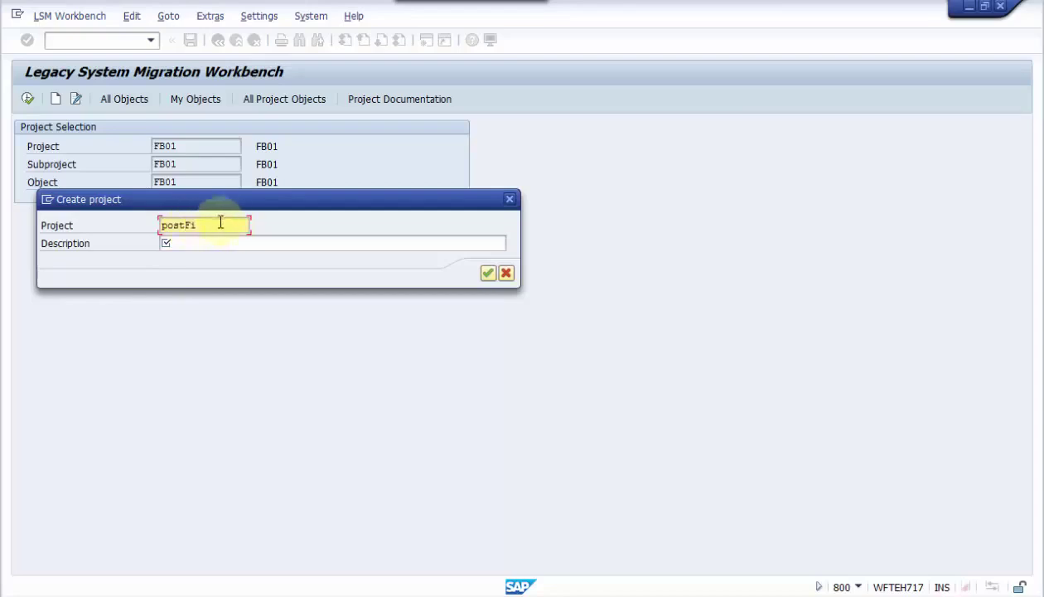
left_click_drag(219, 225, 119, 225)
key("ctrl+c")
left_click(170, 244)
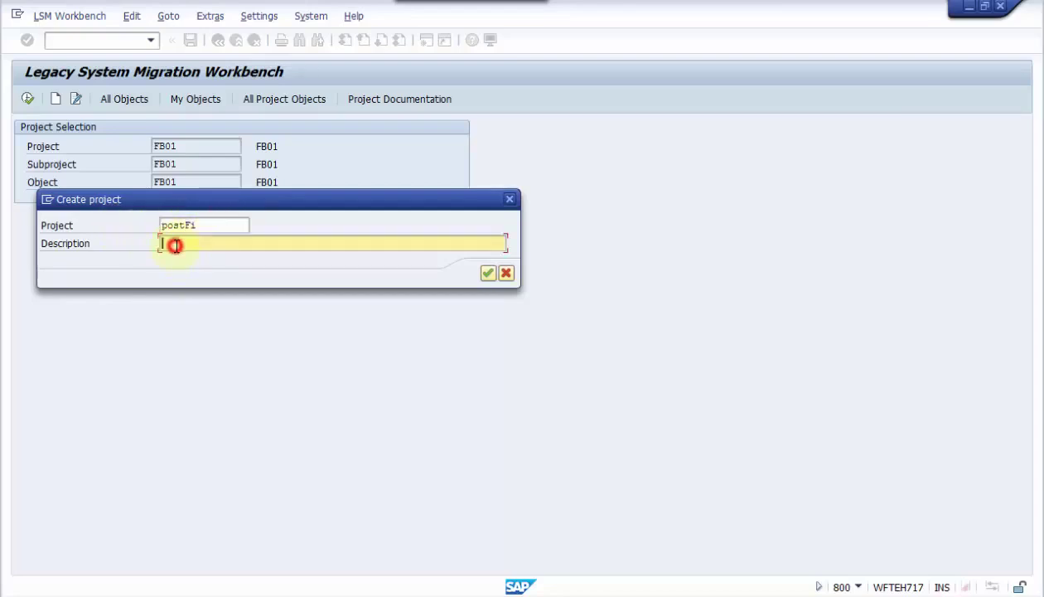
key("ctrl+v")
left_click(488, 273)
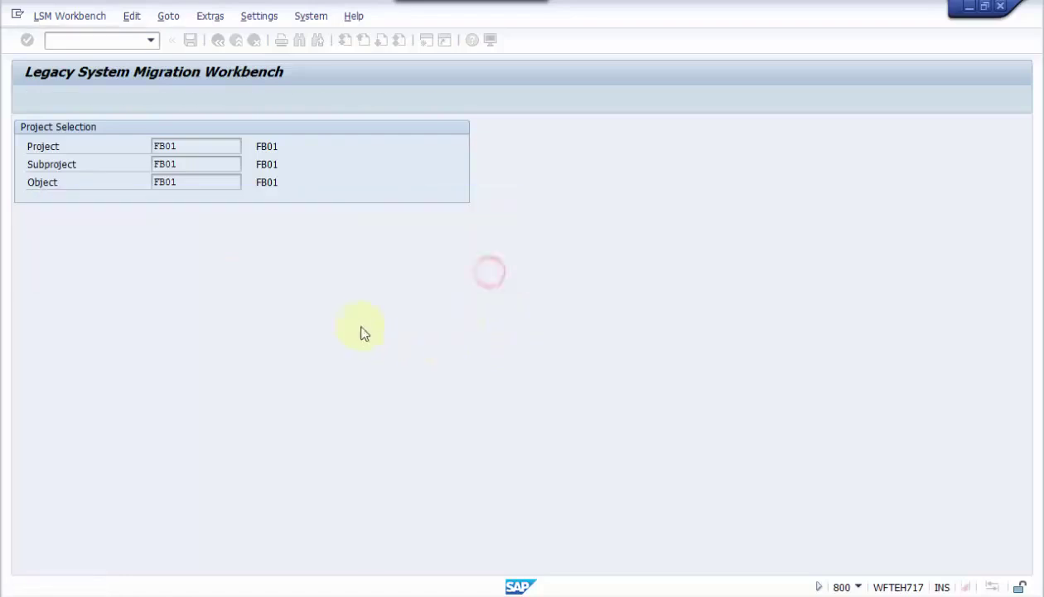
Create a subproject named postFi with the description postFi under the new project.
double_click(194, 261)
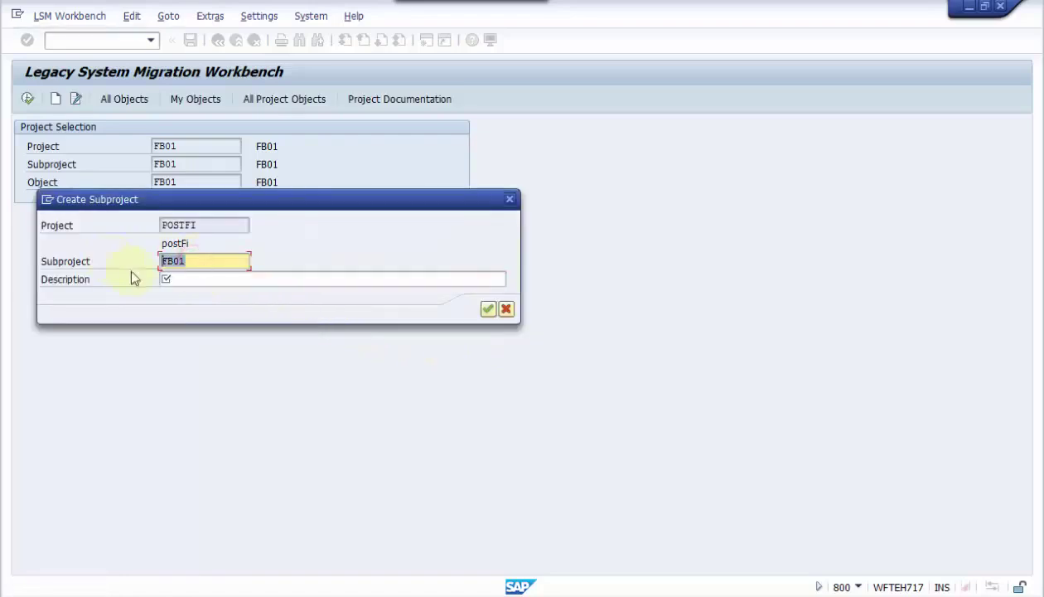
key("ctrl+v")
left_click(181, 279)
key("ctrl+v")
left_click(489, 310)
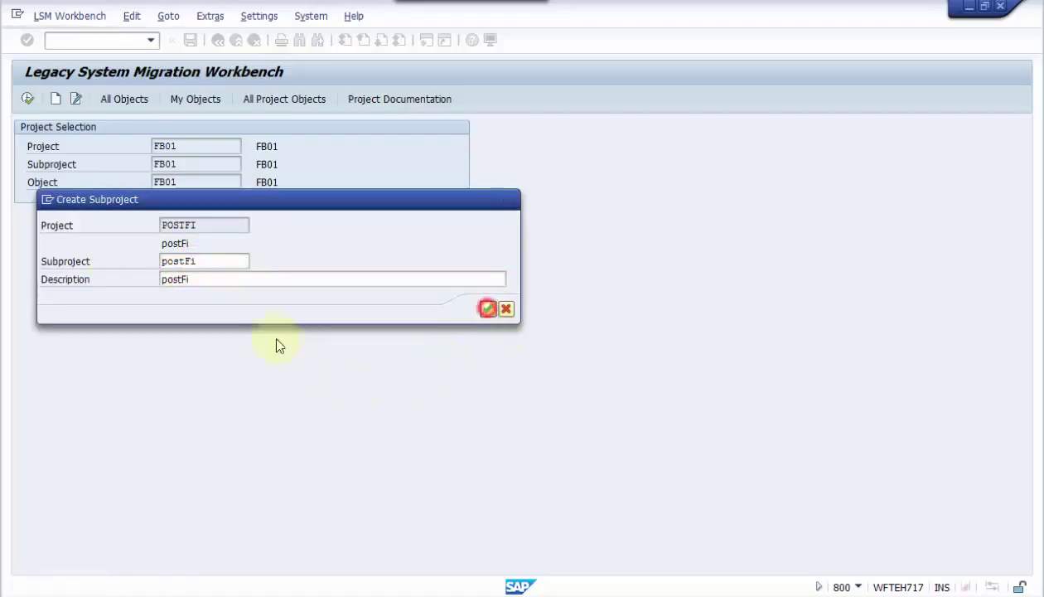
Create an object named postFi, with postFi also as its name text, in the new subproject.
double_click(196, 296)
key("ctrl+v")
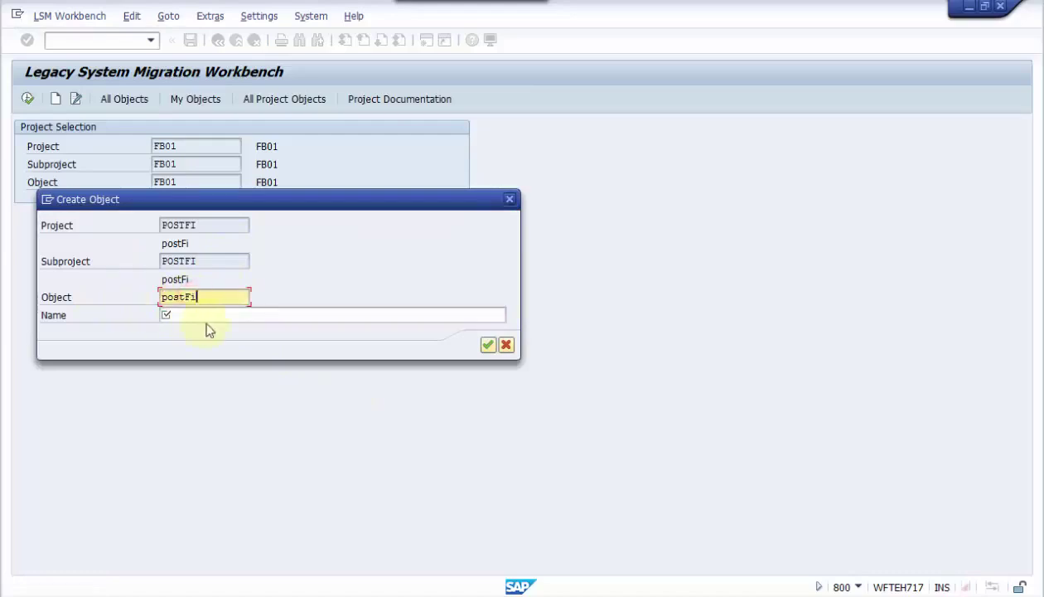
left_click(199, 314)
key("ctrl+v")
left_click(487, 344)
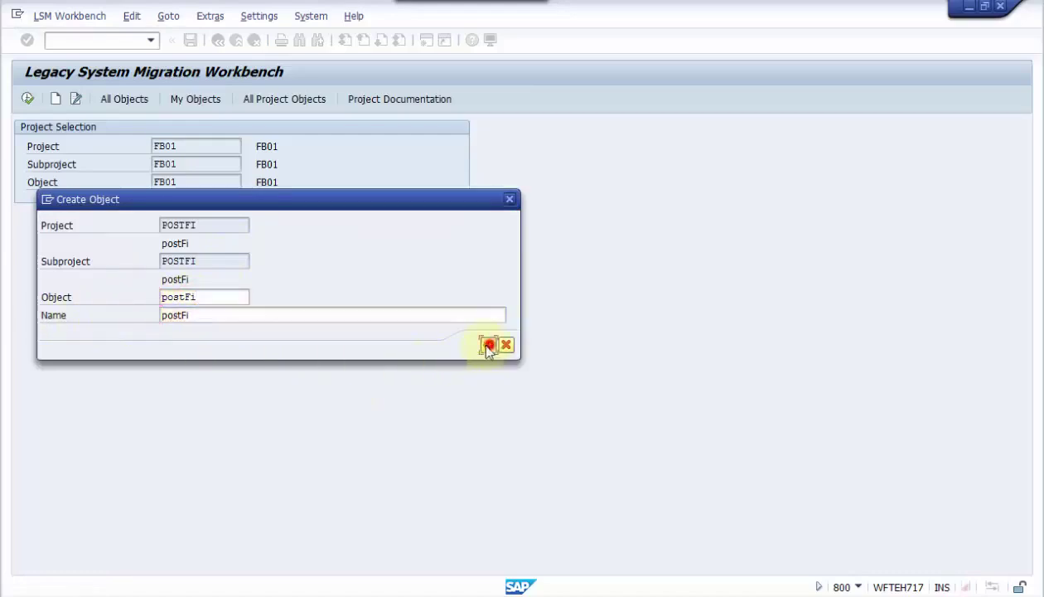
Open the project's IDoc inbound processing settings and go to port maintenance.
left_click(259, 17)
left_click(265, 36)
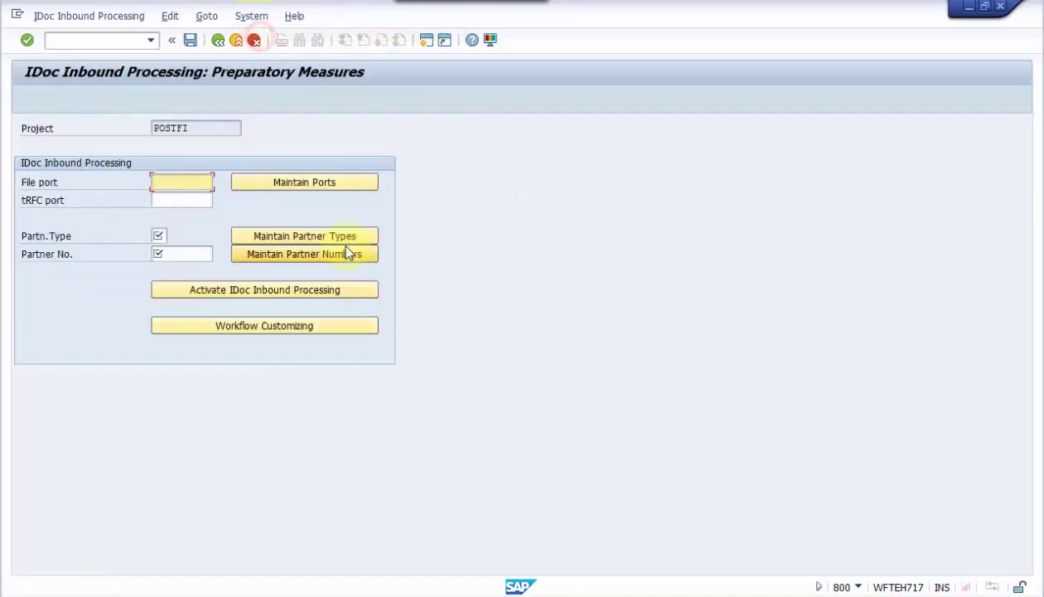
left_click(248, 183)
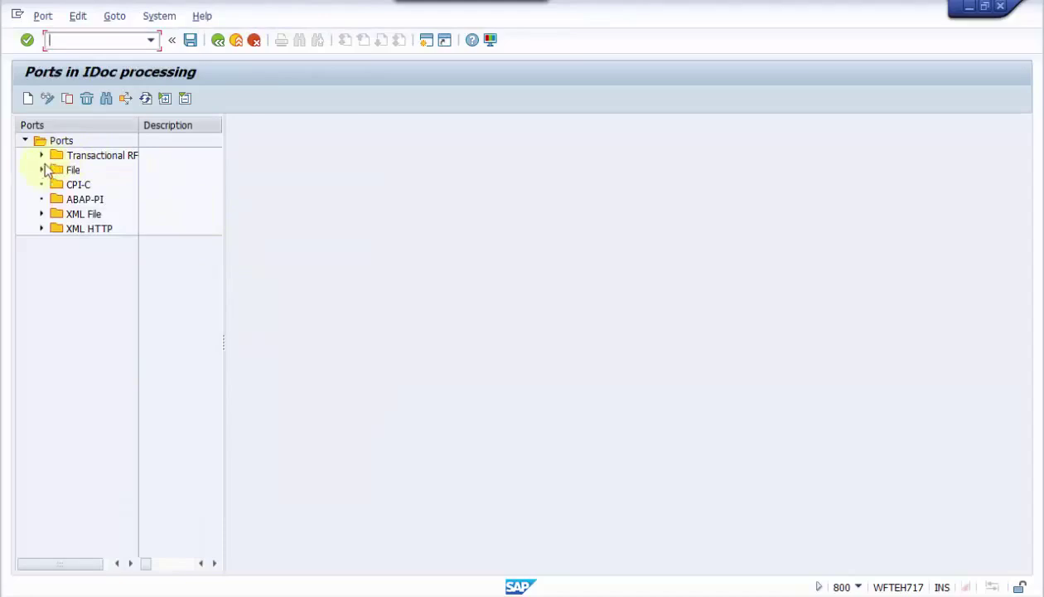
Create a transactional RFC port with the own port name LSMW_my.
left_click(60, 157)
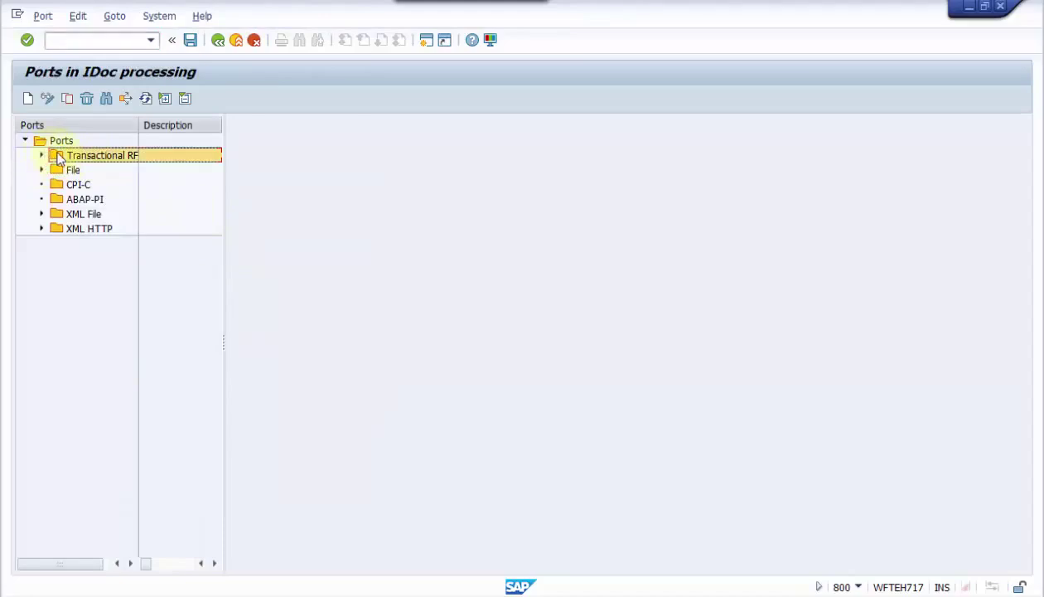
left_click(27, 98)
left_click(178, 261)
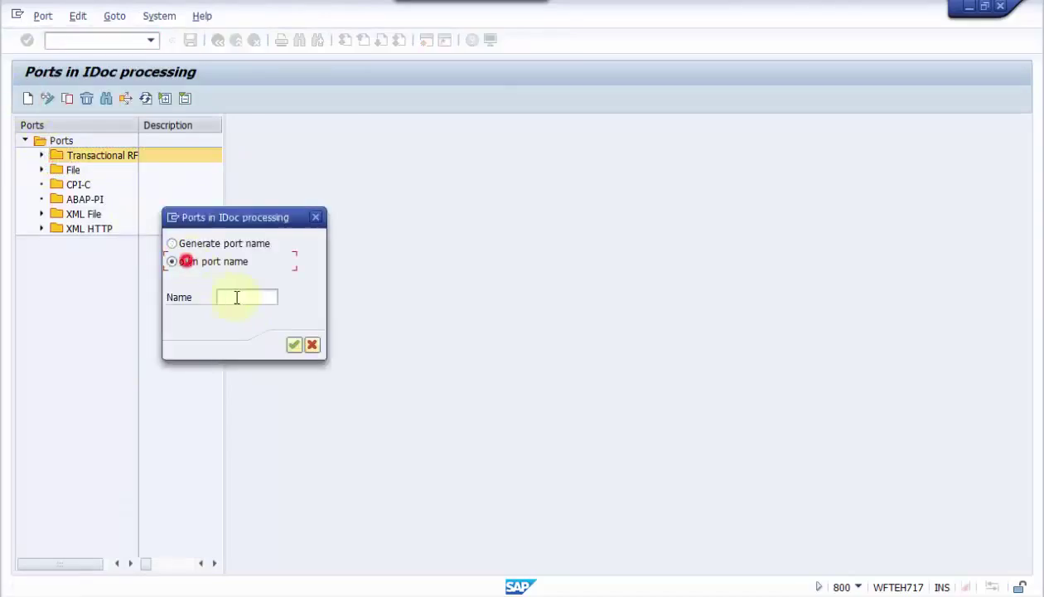
left_click(237, 296)
left_click(234, 313)
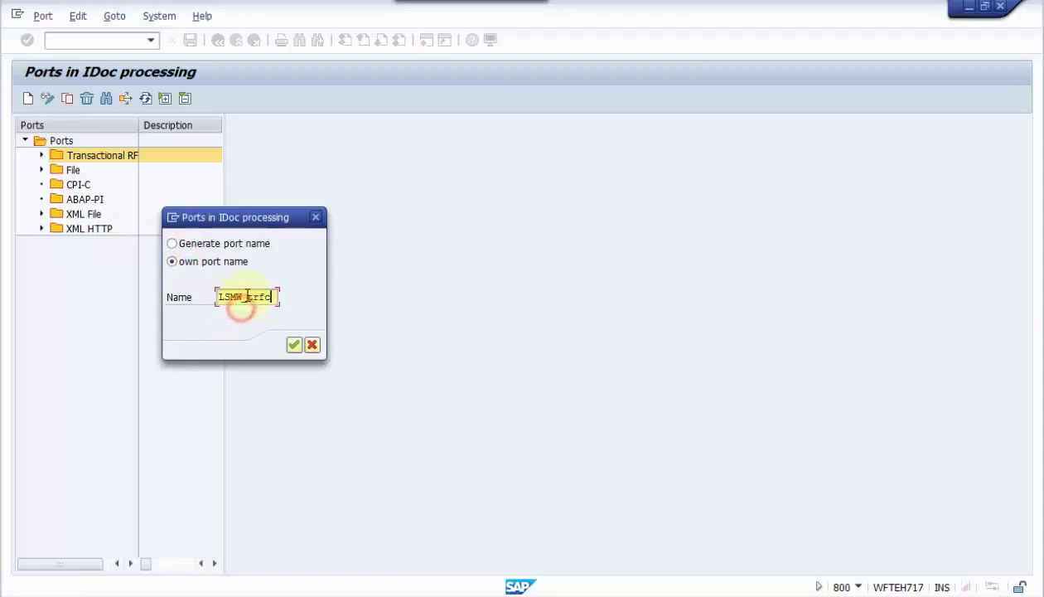
left_click_drag(246, 297, 272, 303)
type("my")
left_click(292, 345)
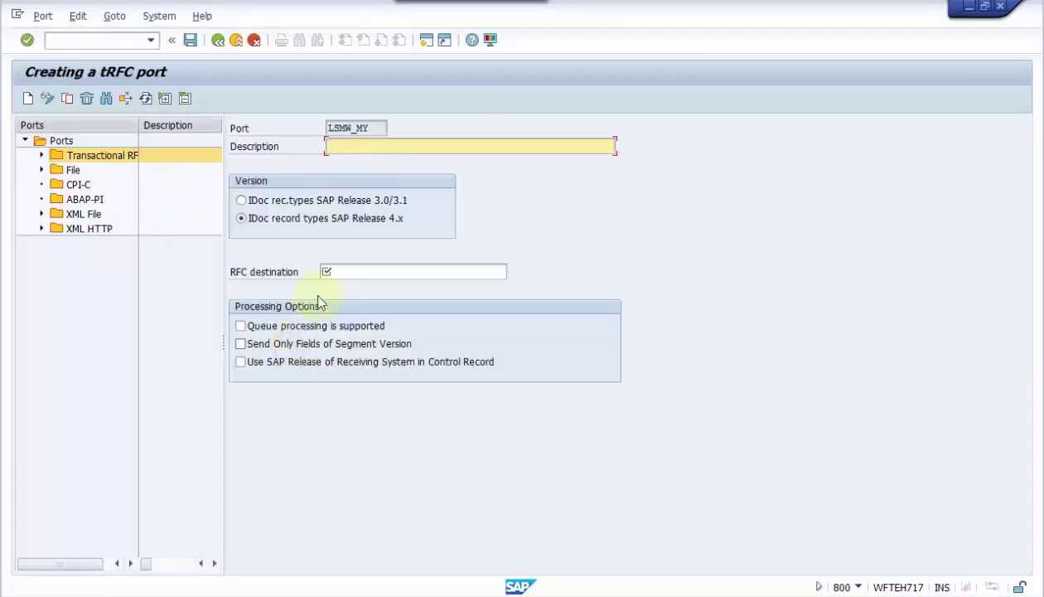
Describe the tRFC port as "trfc port for Idoc in LSMW" and set its RFC destination to ECW_00_800.
left_click(348, 149)
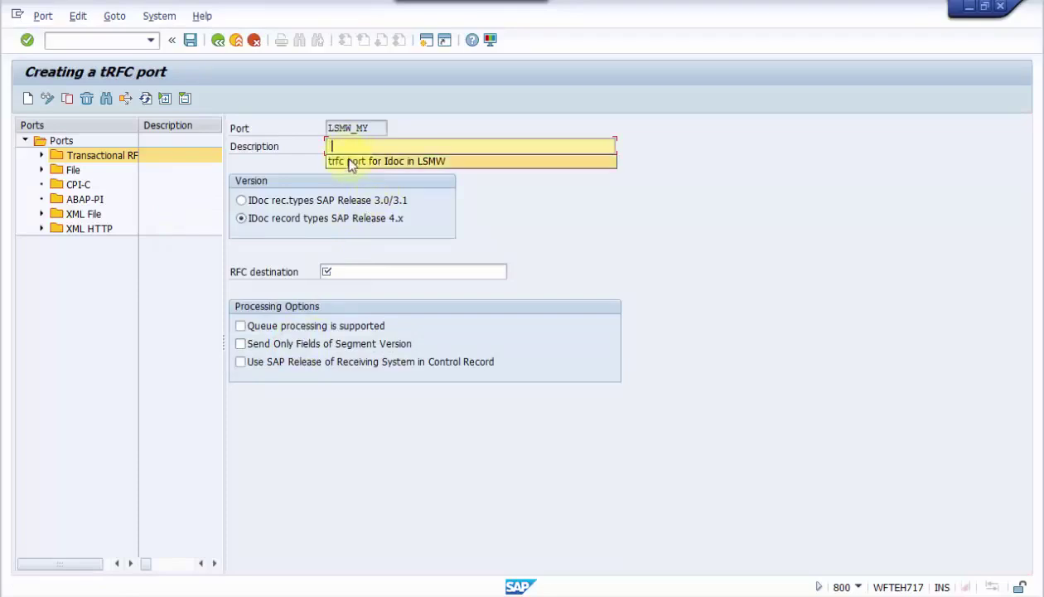
left_click(350, 162)
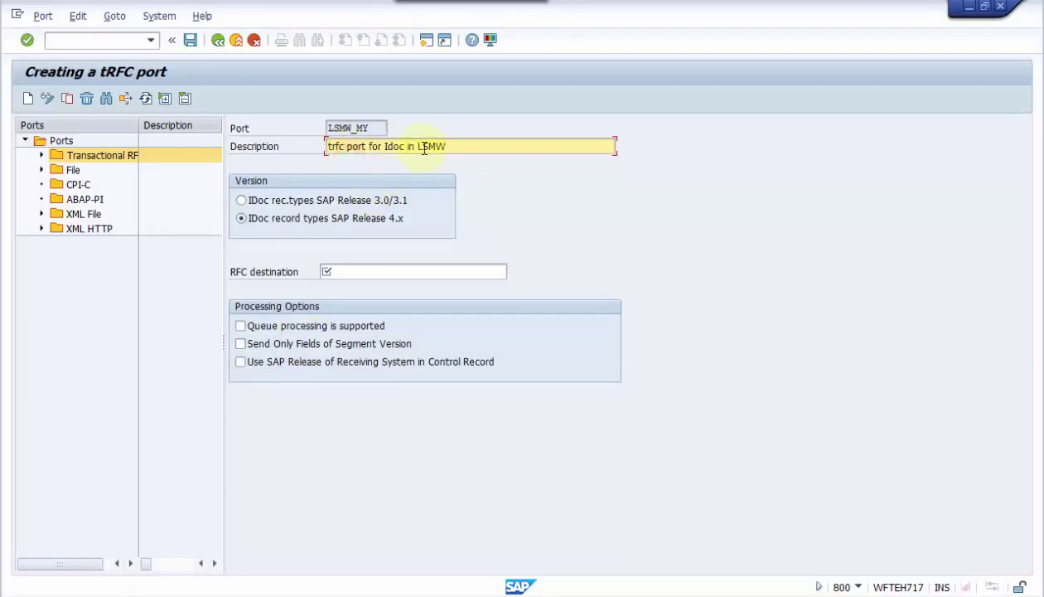
left_click(341, 272)
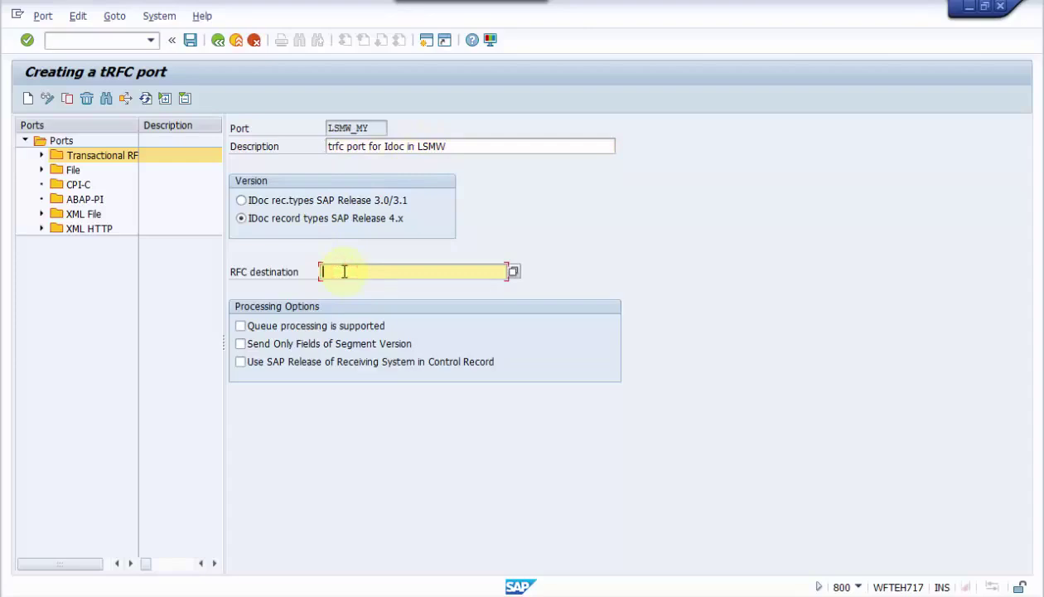
left_click(342, 271)
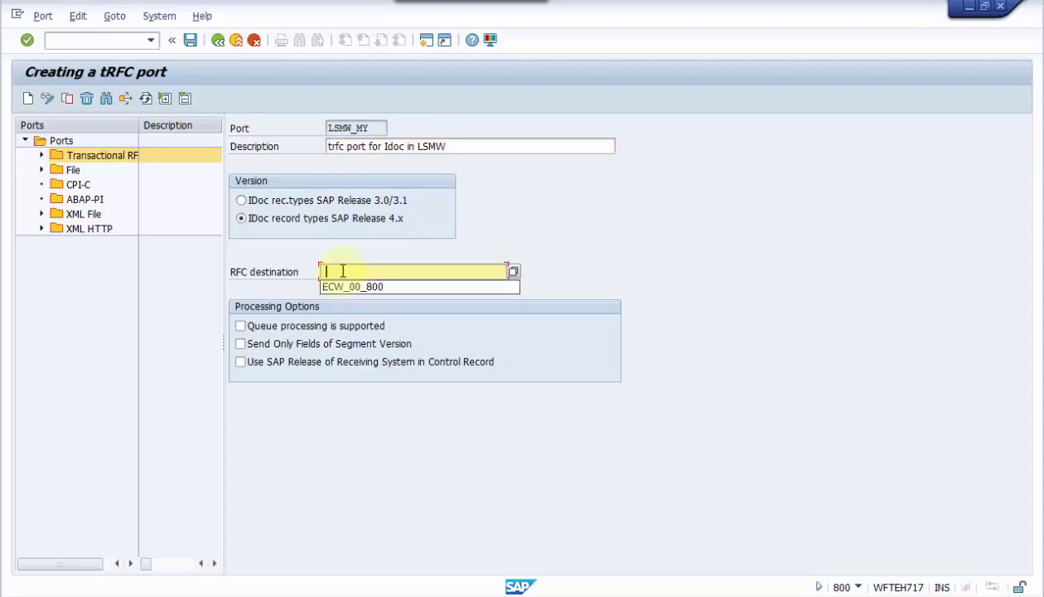
left_click(344, 286)
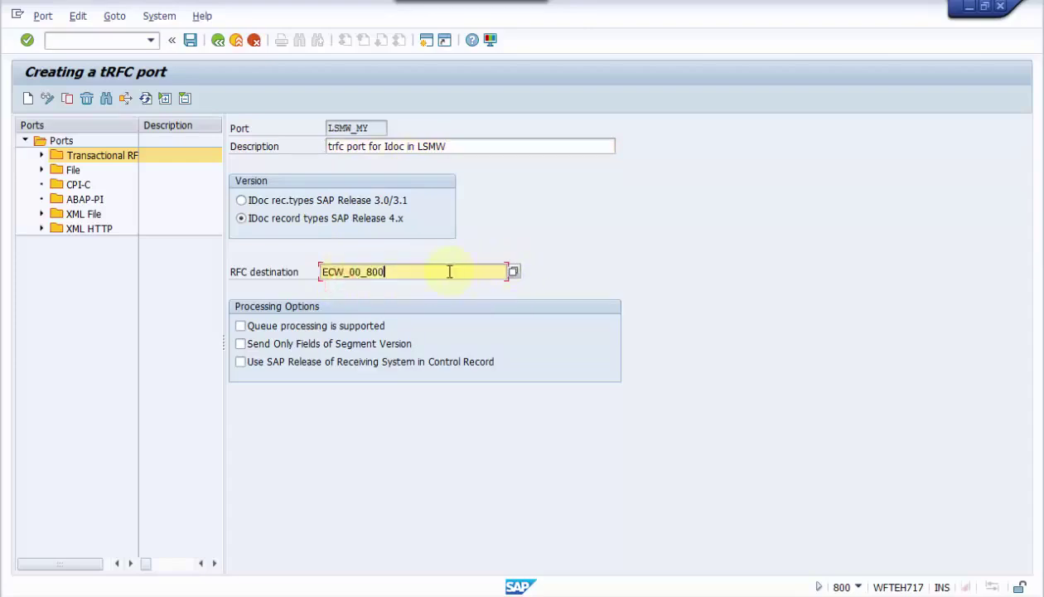
key("Return")
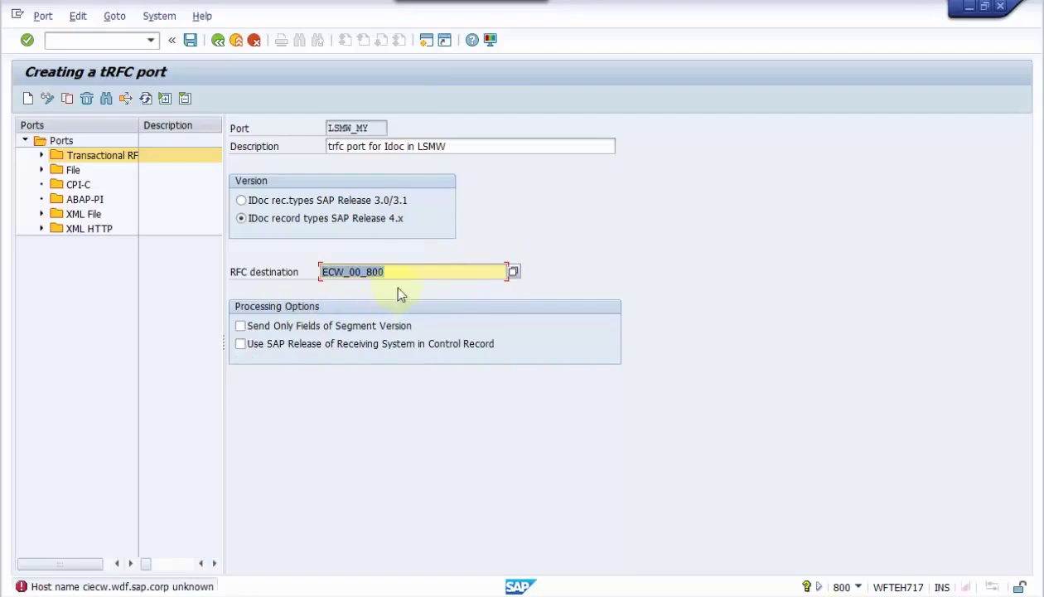
Check the logical system of client 800 in the clients table in a new session, and return to the tRFC port.
left_click(423, 43)
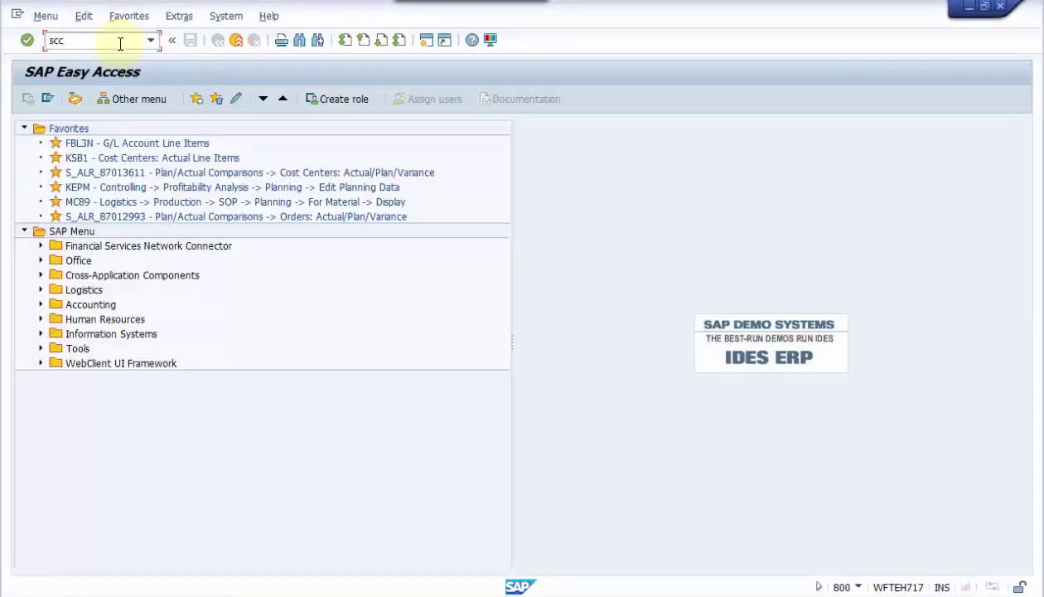
key("Return")
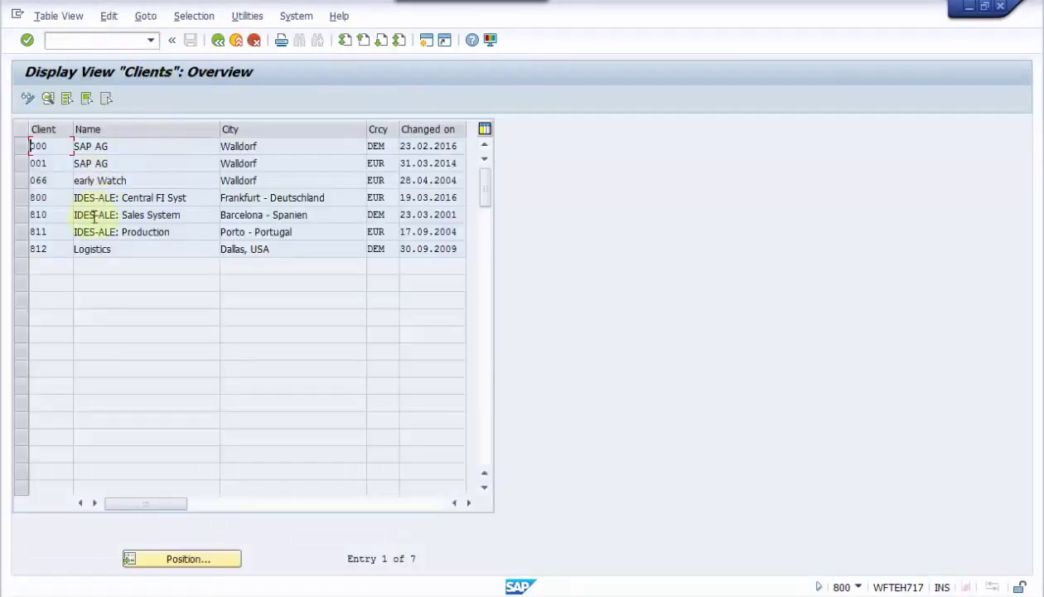
double_click(99, 200)
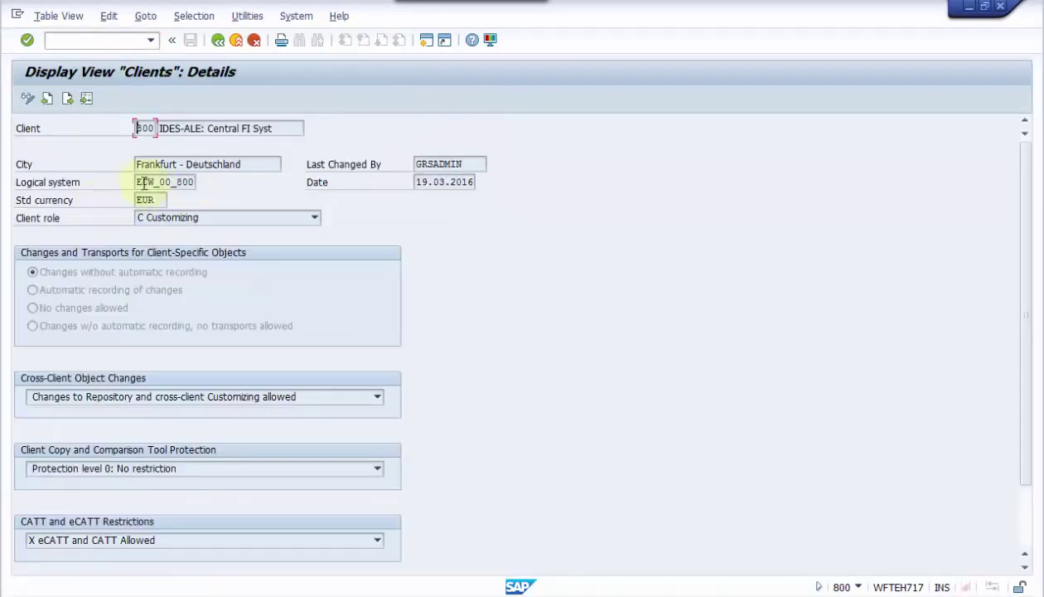
left_click_drag(133, 181, 204, 180)
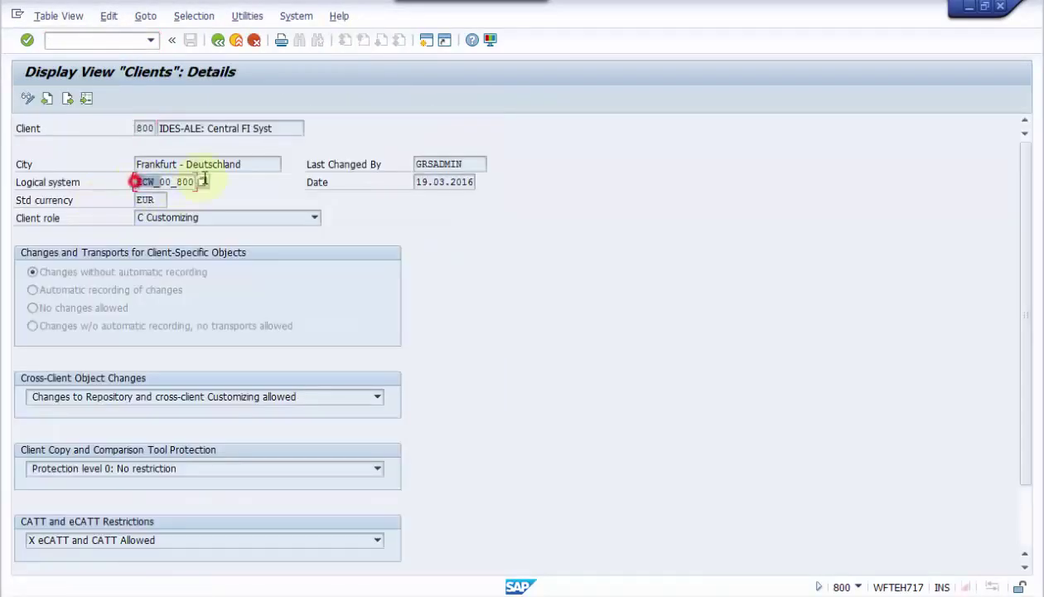
left_click(217, 41)
left_click(217, 41)
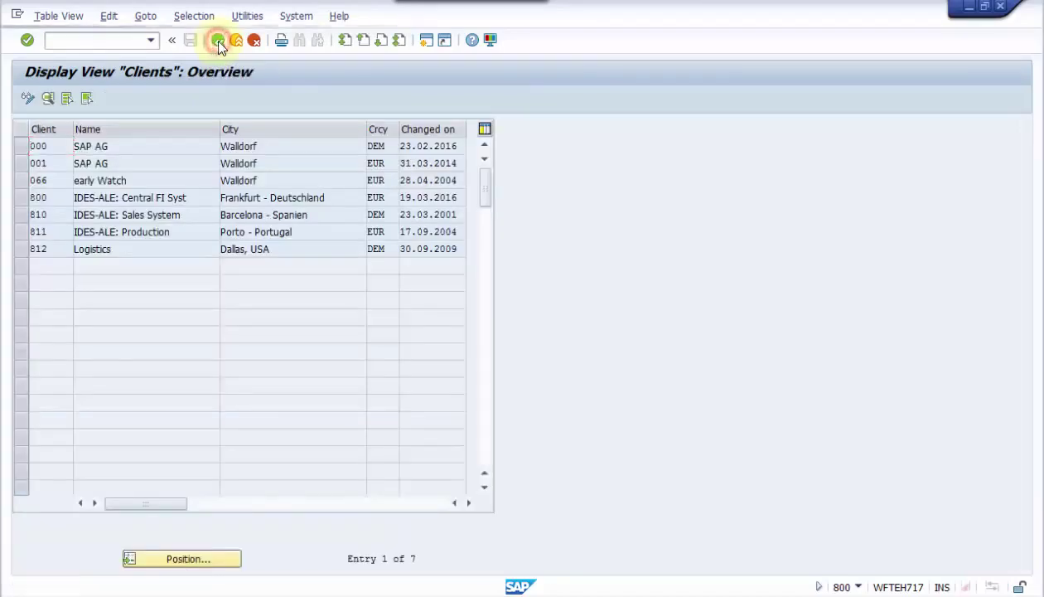
mouse_move(323, 547)
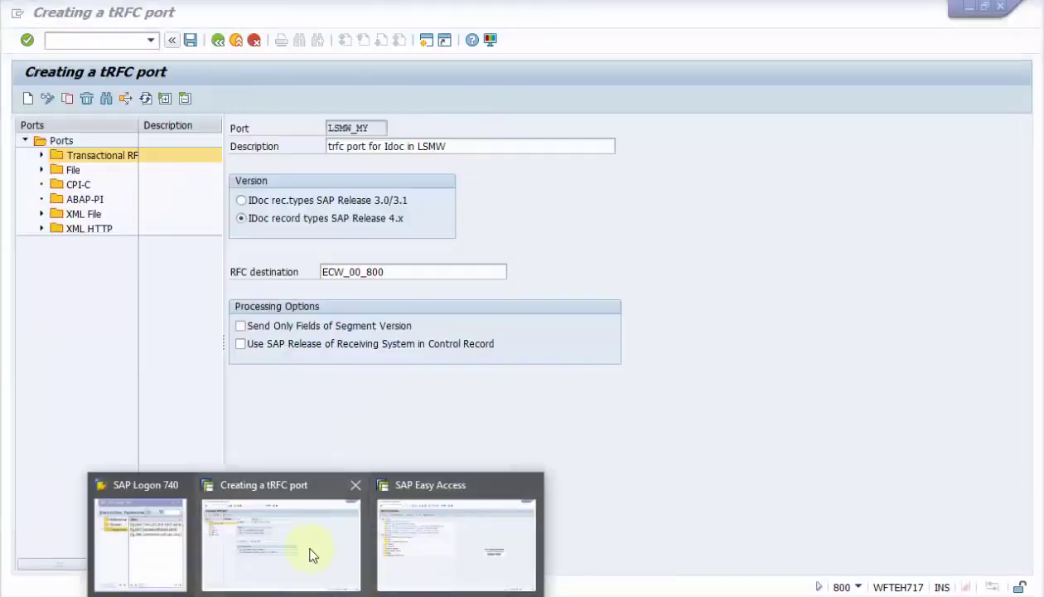
left_click(313, 555)
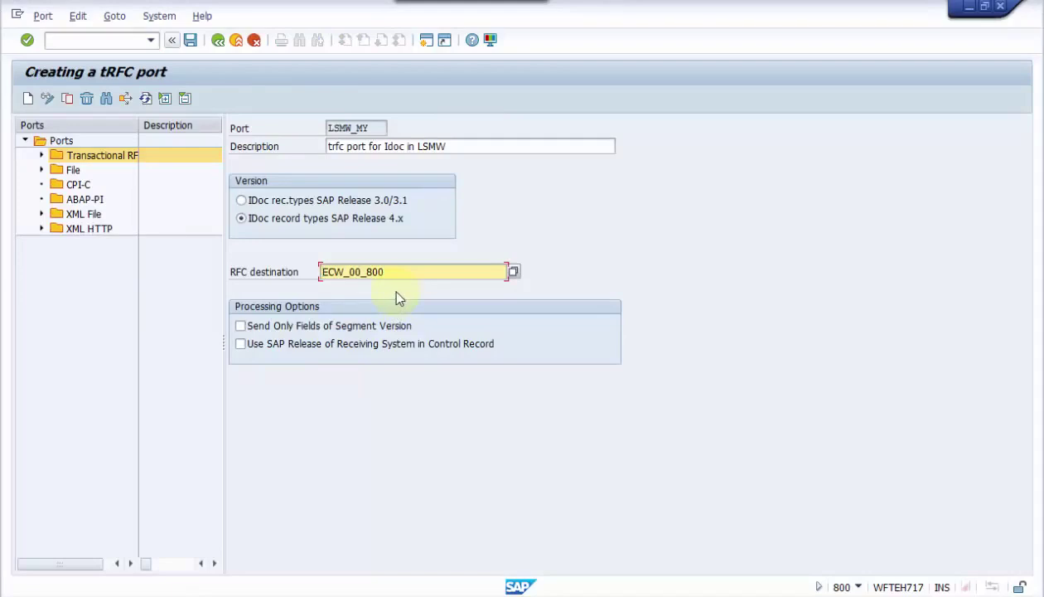
Save the tRFC port and go back to the IDoc ports overview.
left_click(190, 40)
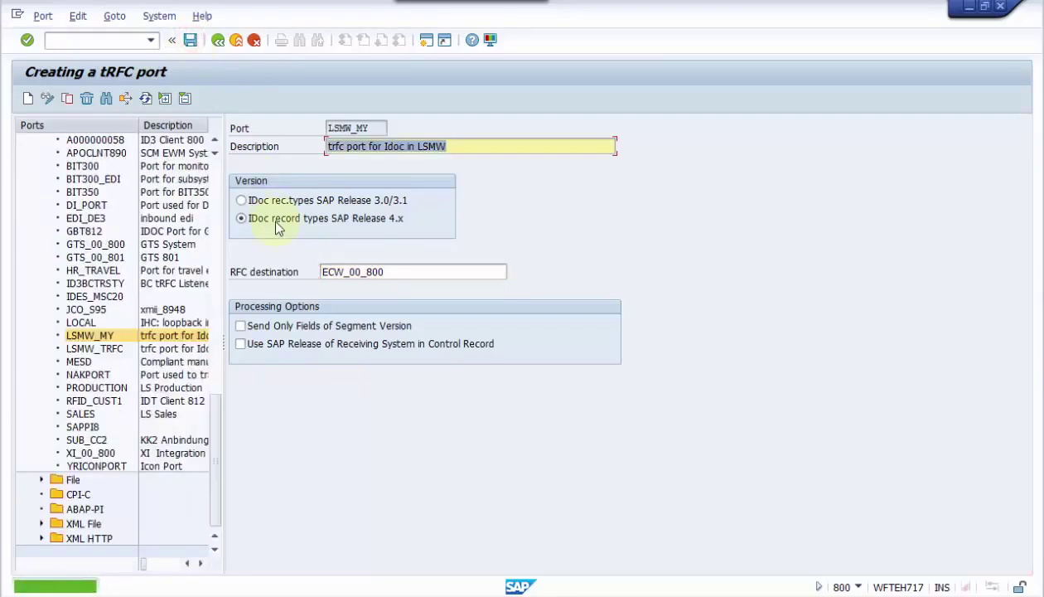
key("shift+Tab")
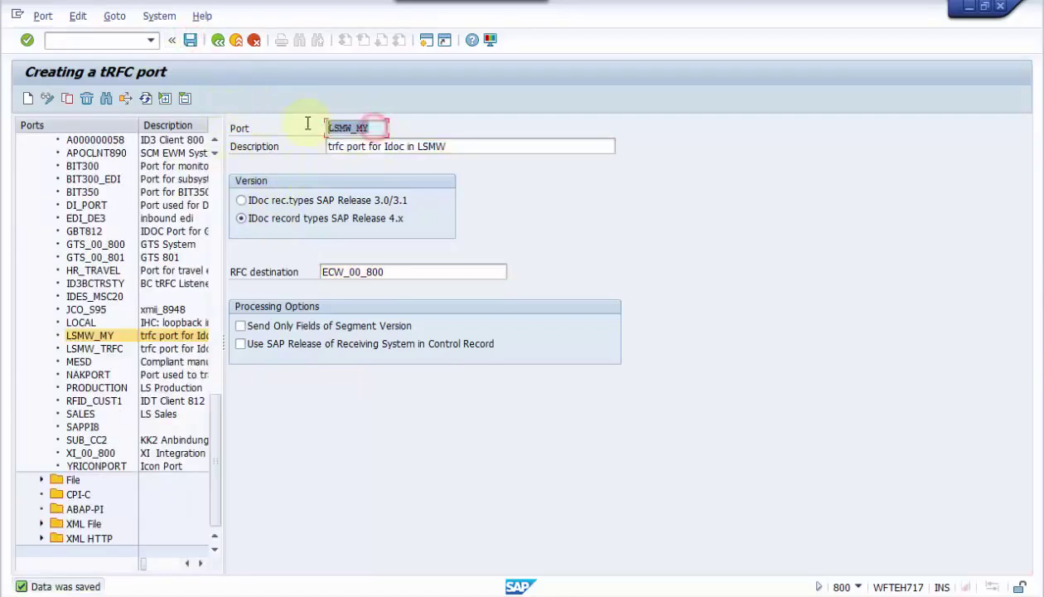
left_click(217, 42)
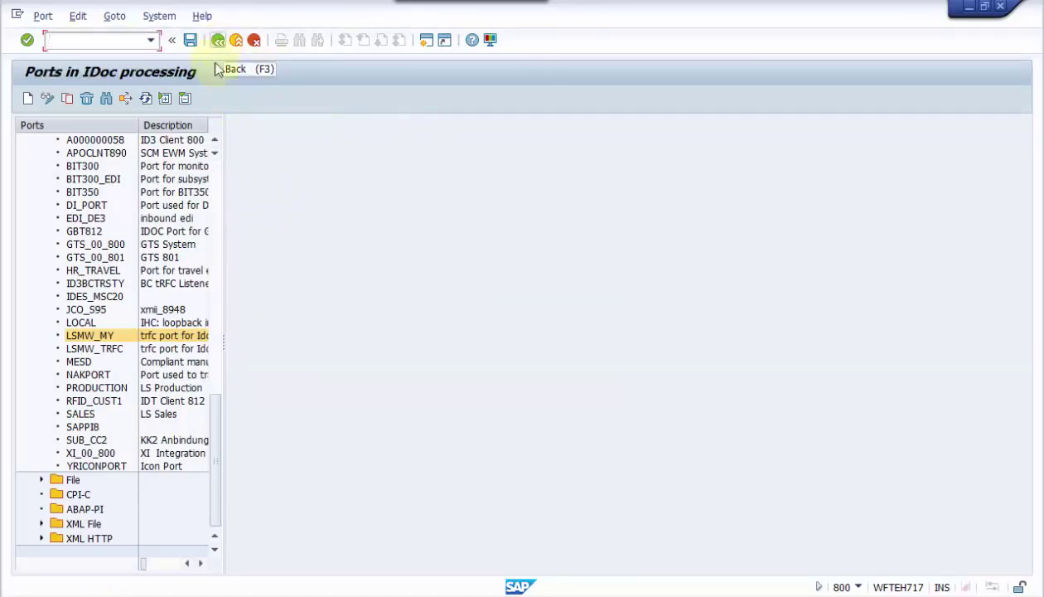
Start a new file port named LSMW_my with the description LSMW_file.
left_click(64, 482)
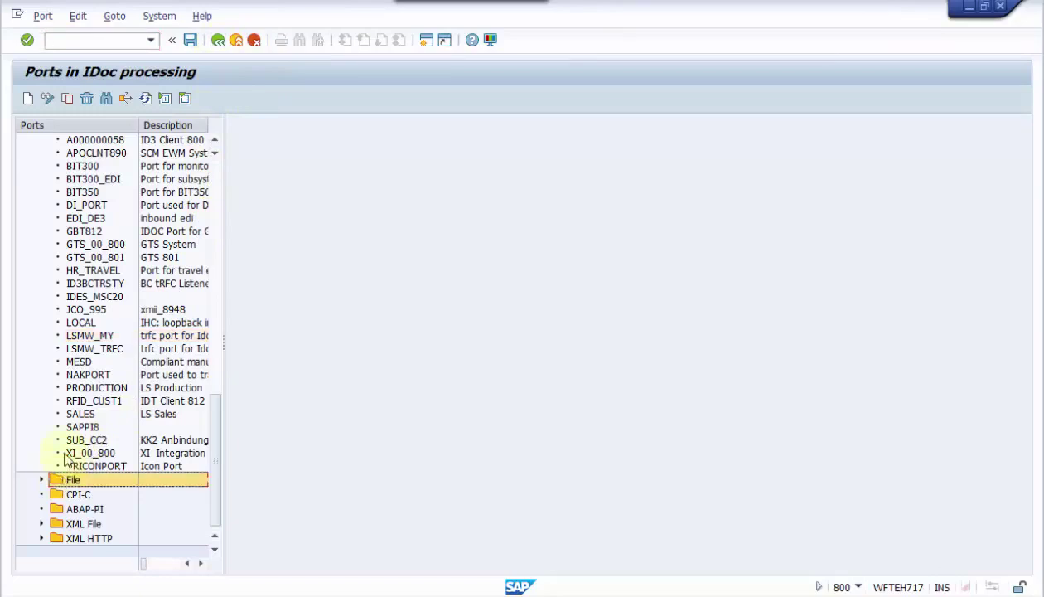
left_click(28, 98)
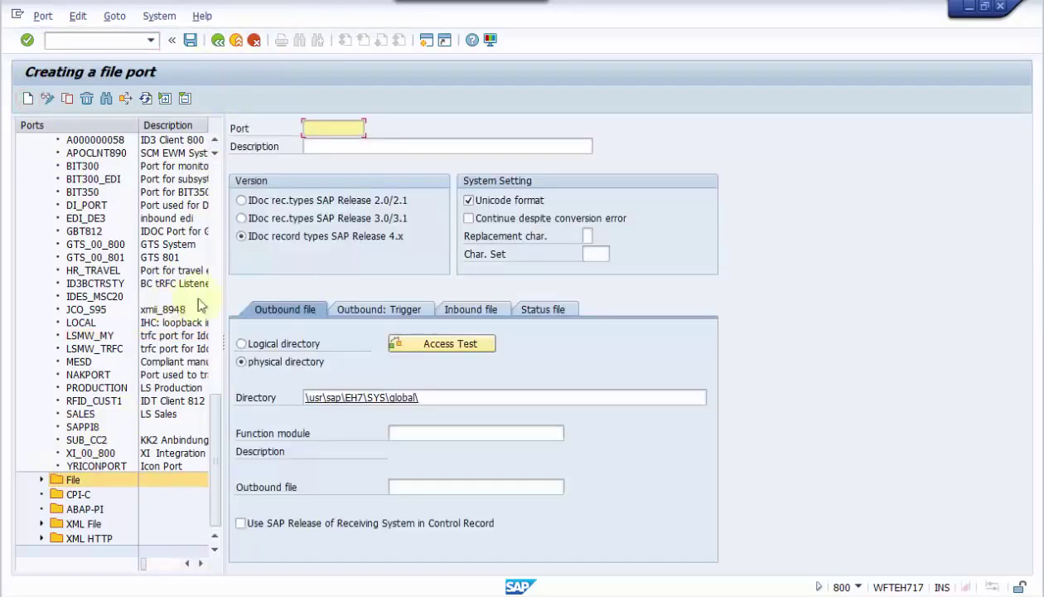
left_click(320, 124)
left_click(330, 144)
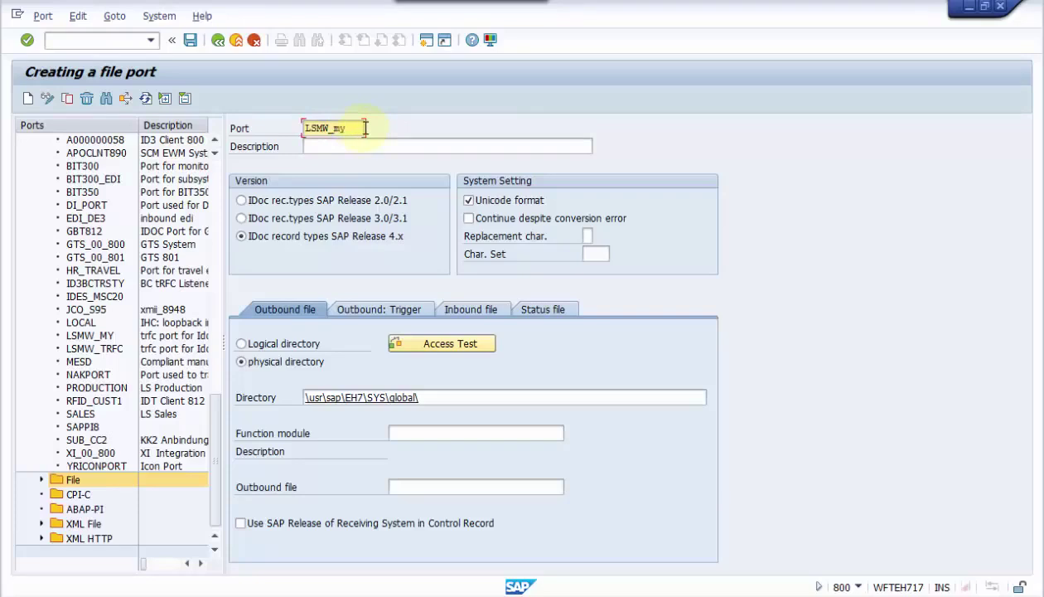
left_click(351, 148)
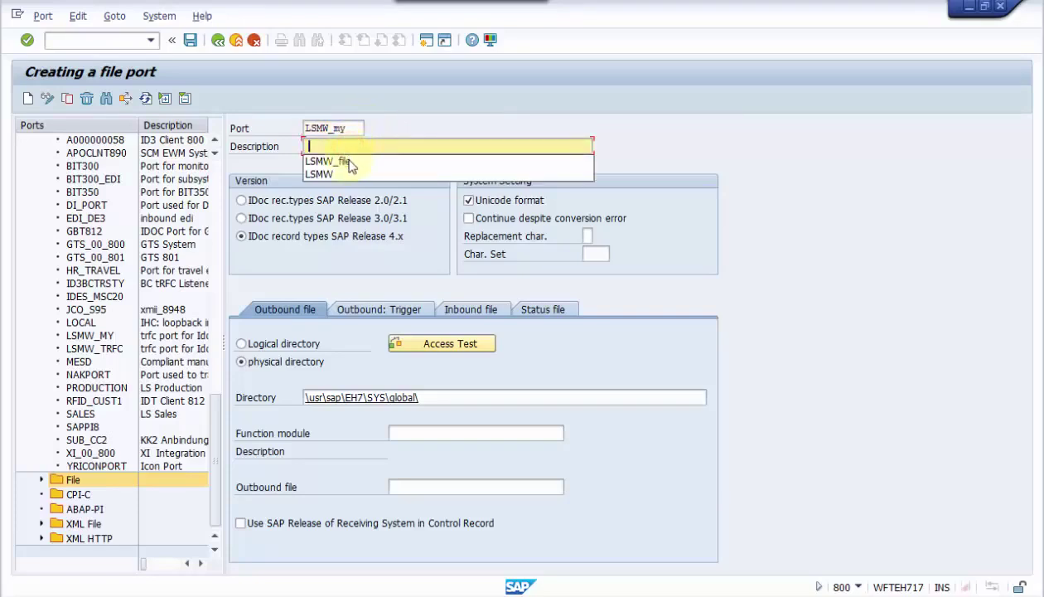
left_click(348, 161)
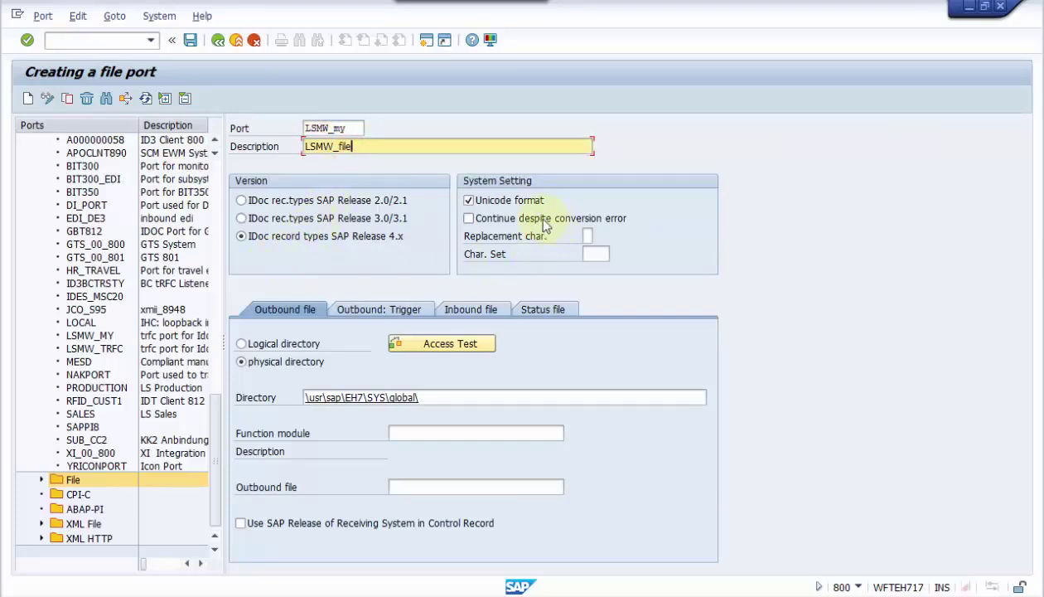
Set the file port's function module to EDI_PATH_CREATE_CLIENT_DOCNUM and its outbound file to lsmw.txt, and try to save the port.
left_click(424, 432)
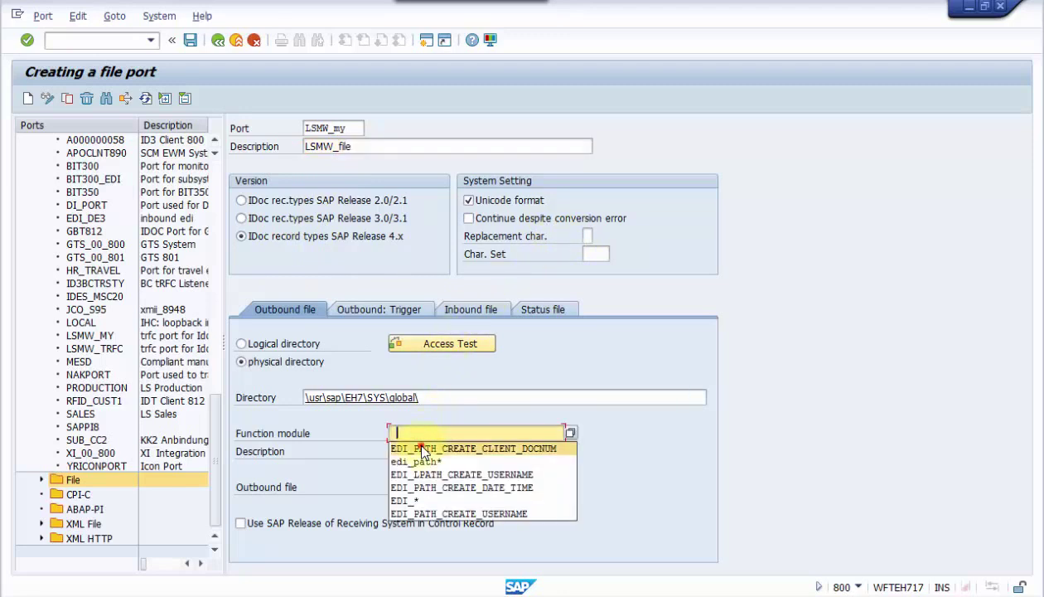
left_click(414, 448)
left_click(410, 489)
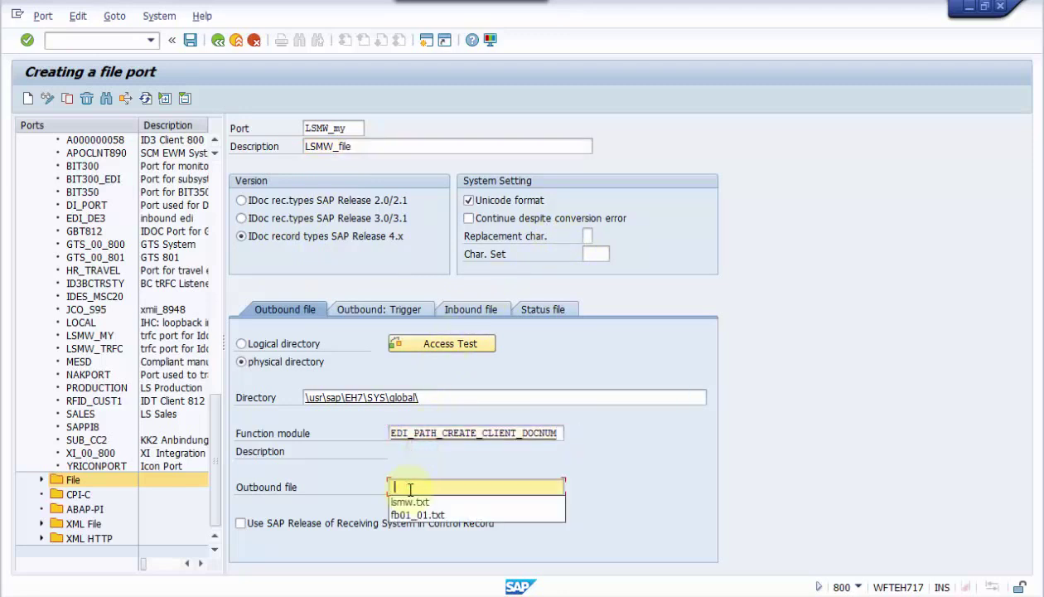
left_click(412, 504)
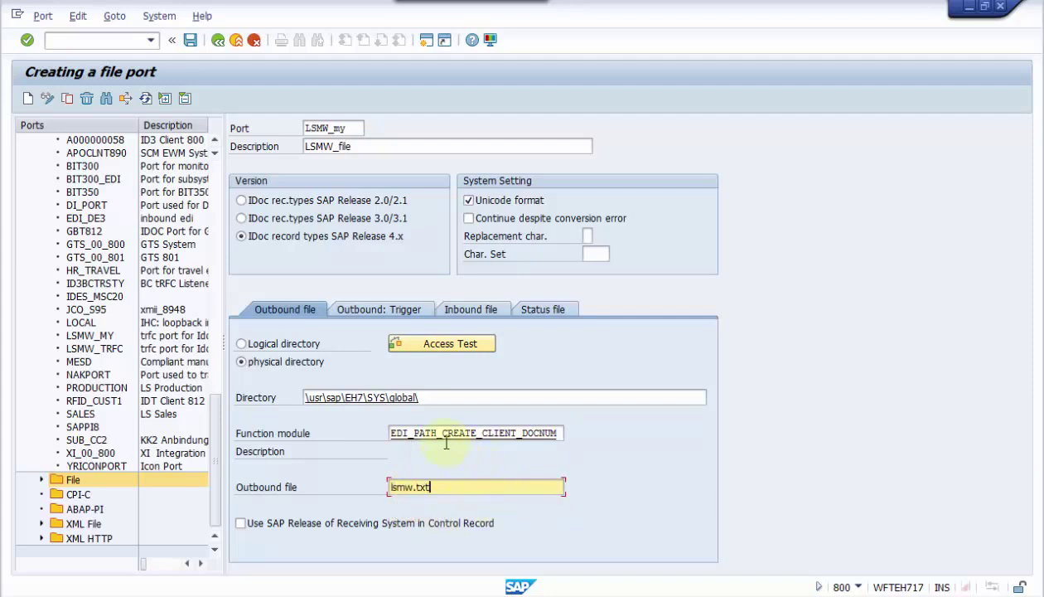
left_click(190, 42)
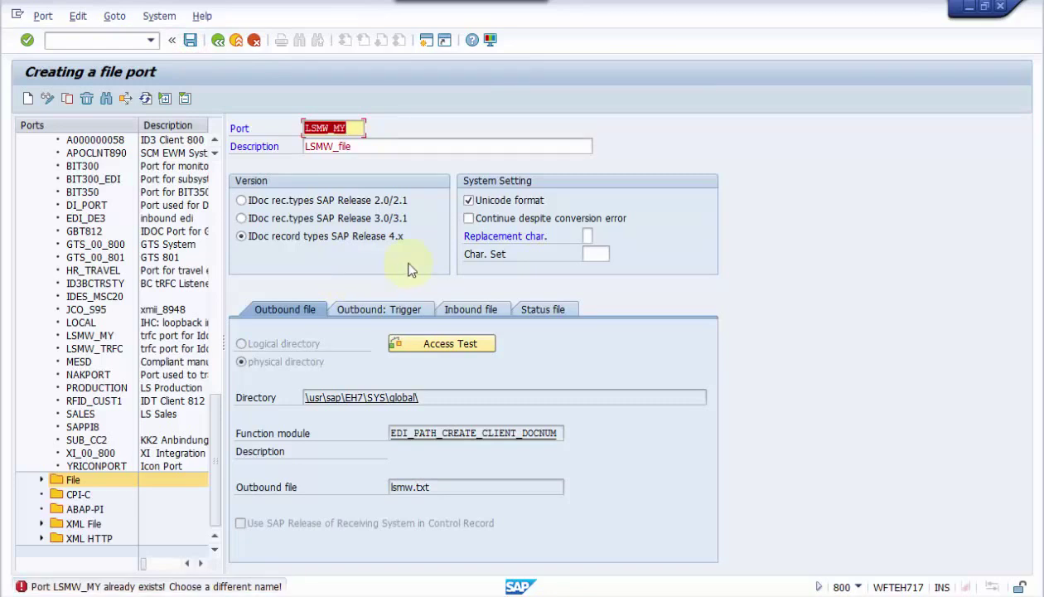
Rename the file port as LSMW_MY1 and save it.
left_click(351, 128)
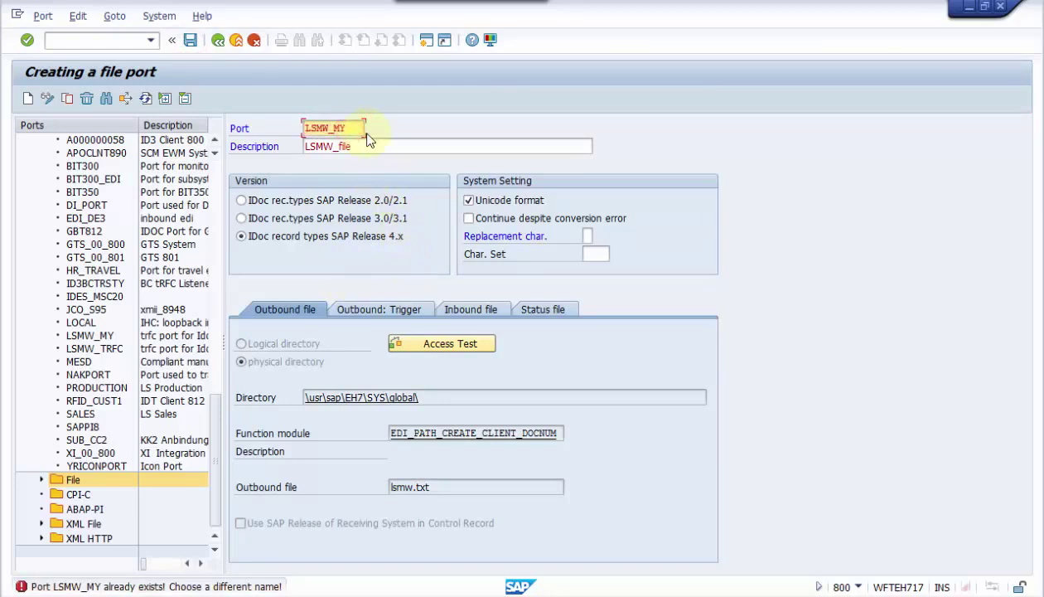
type("1")
key("ctrl+s")
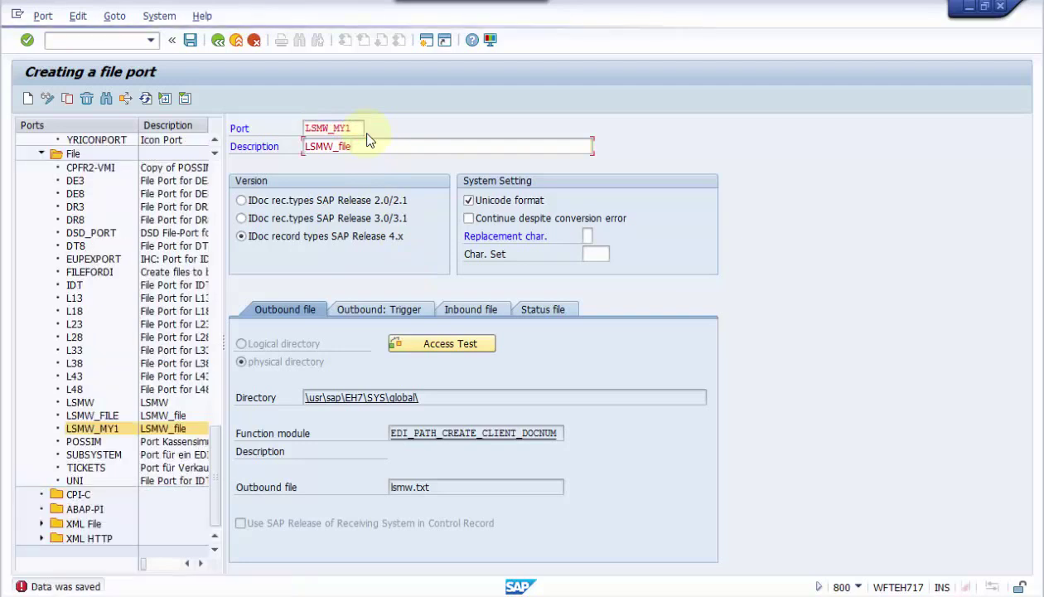
left_click(381, 147)
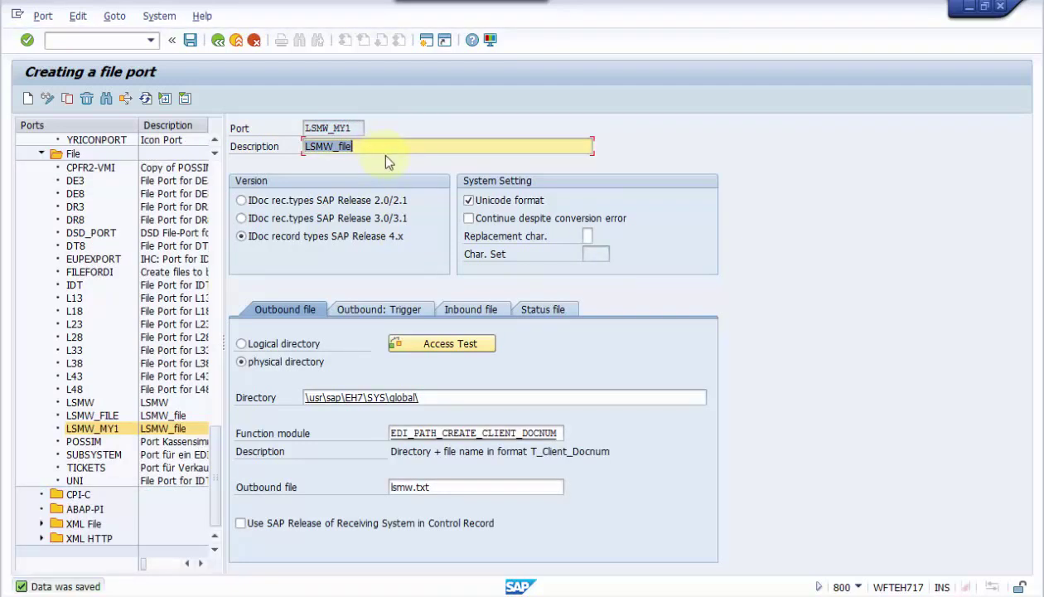
Review the port's outbound trigger, inbound file and status file settings, save the port again, and return to the IDoc inbound processing preparations.
left_click(372, 308)
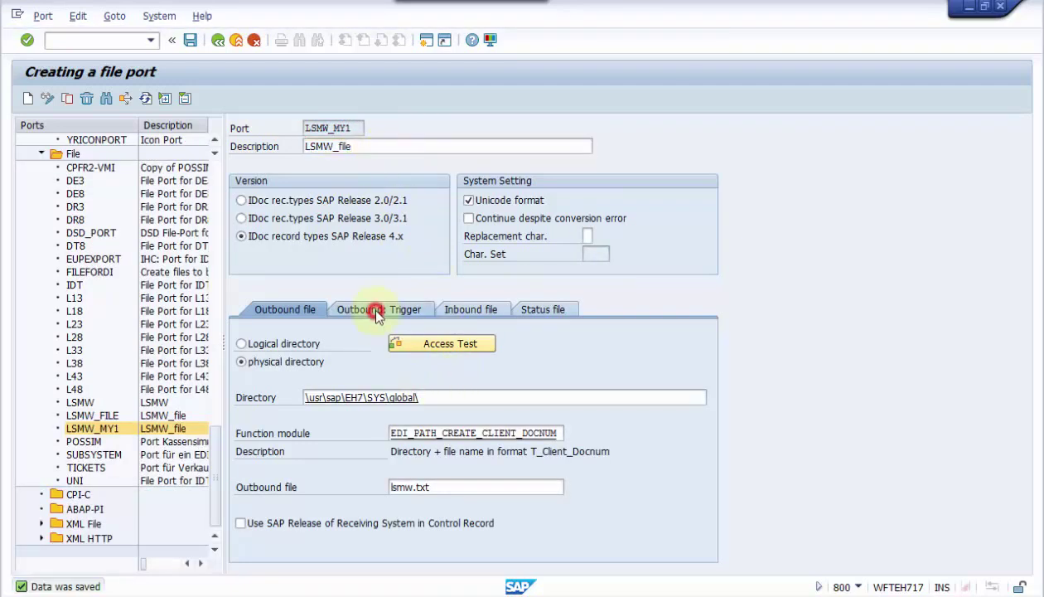
left_click(458, 311)
left_click(539, 311)
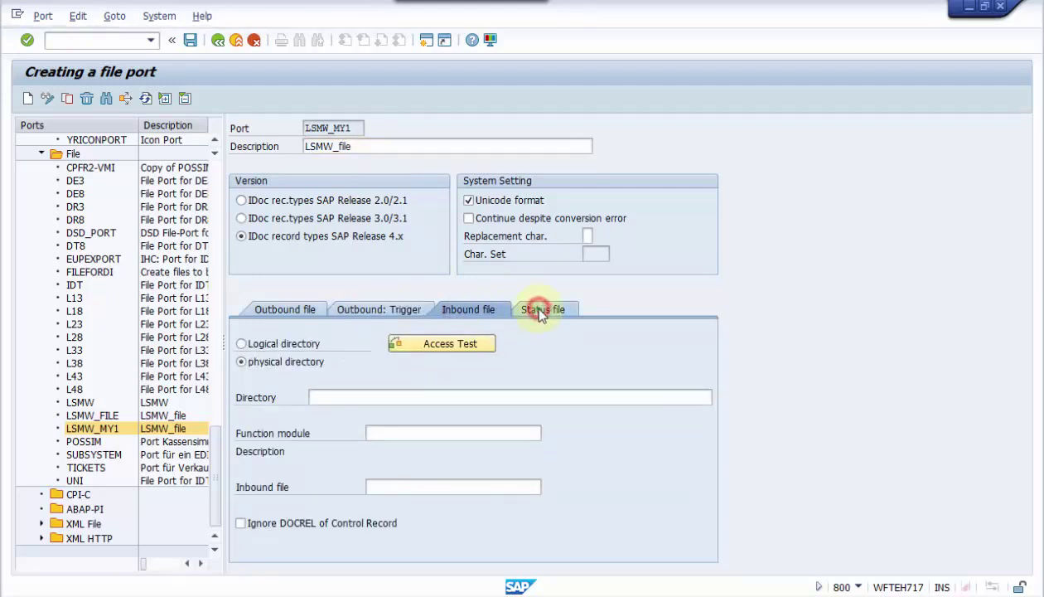
left_click(286, 309)
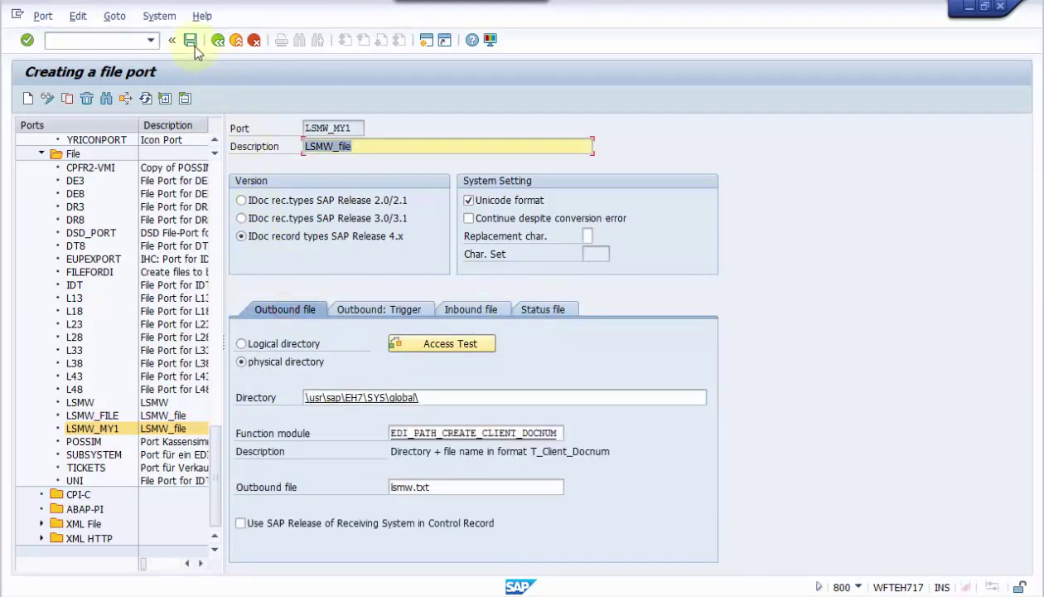
key("ctrl+s")
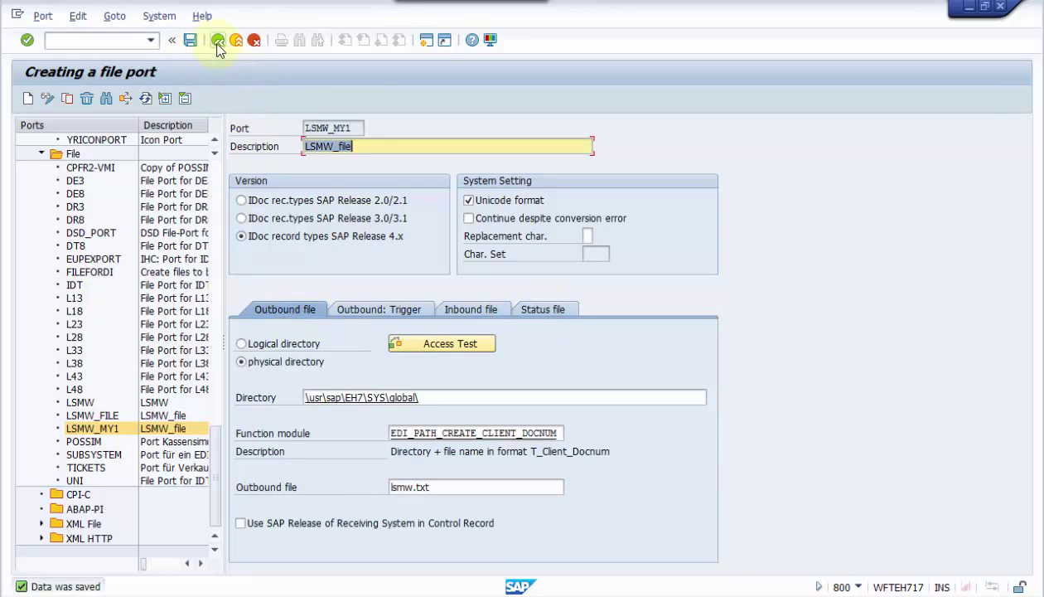
left_click(218, 40)
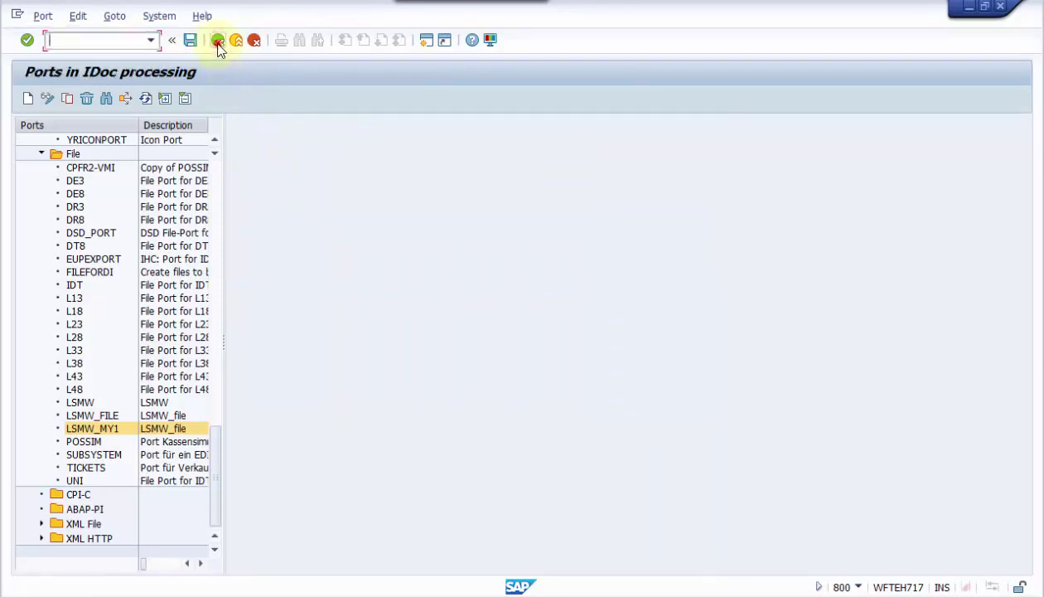
left_click(218, 40)
Enter LSMW_MY as the file port and LSMW_MY1 as the tRFC port for the project's IDoc inbound processing.
left_click(205, 182)
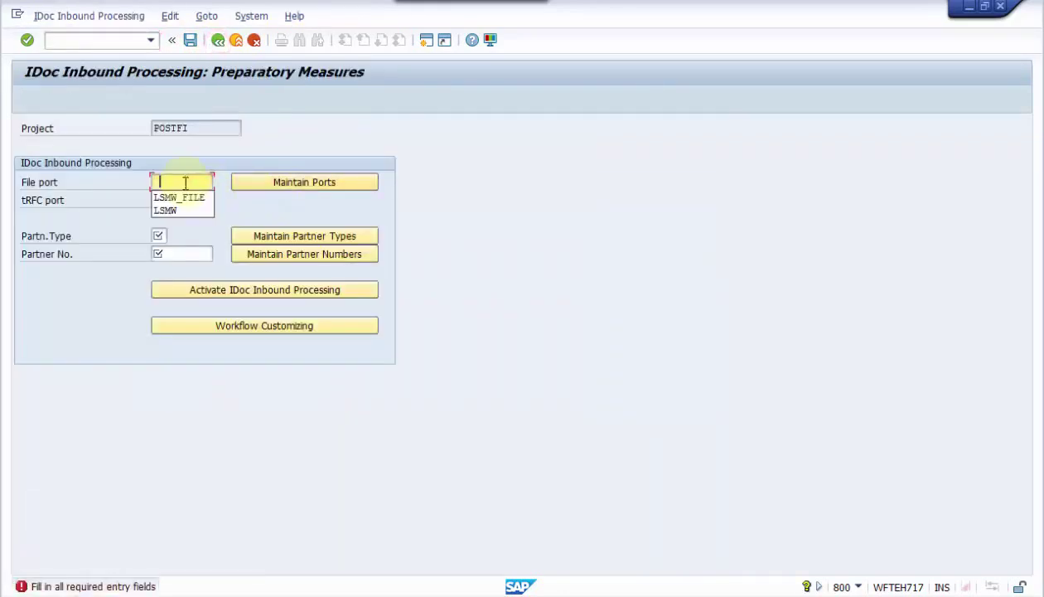
left_click(170, 181)
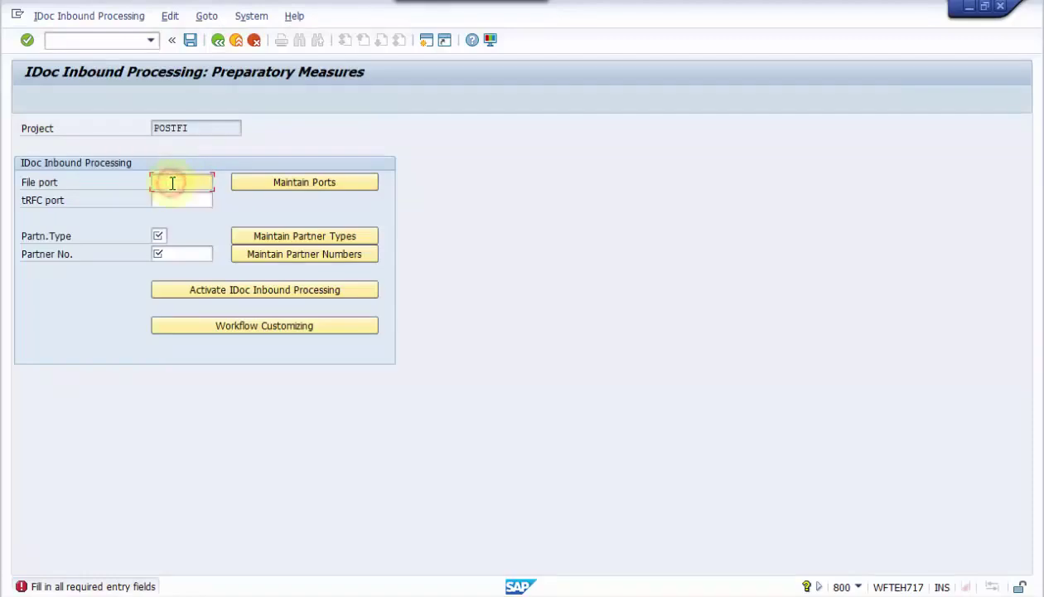
type("LSMW_MY")
left_click(174, 199)
type("LSMW_MY")
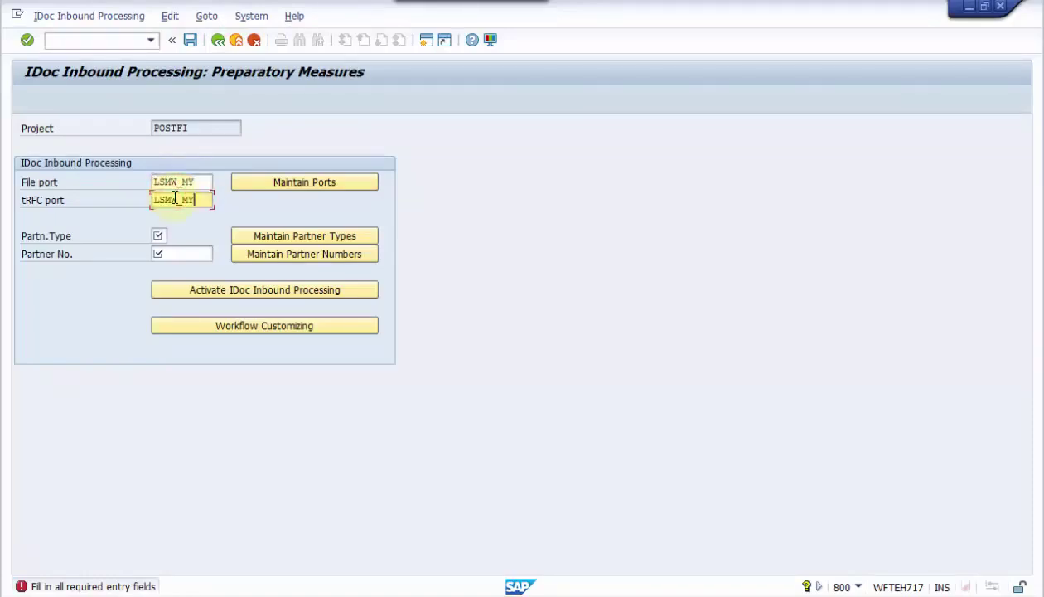
type("1")
Set the partner type to us and check the US entry in the partner types overview.
left_click(159, 235)
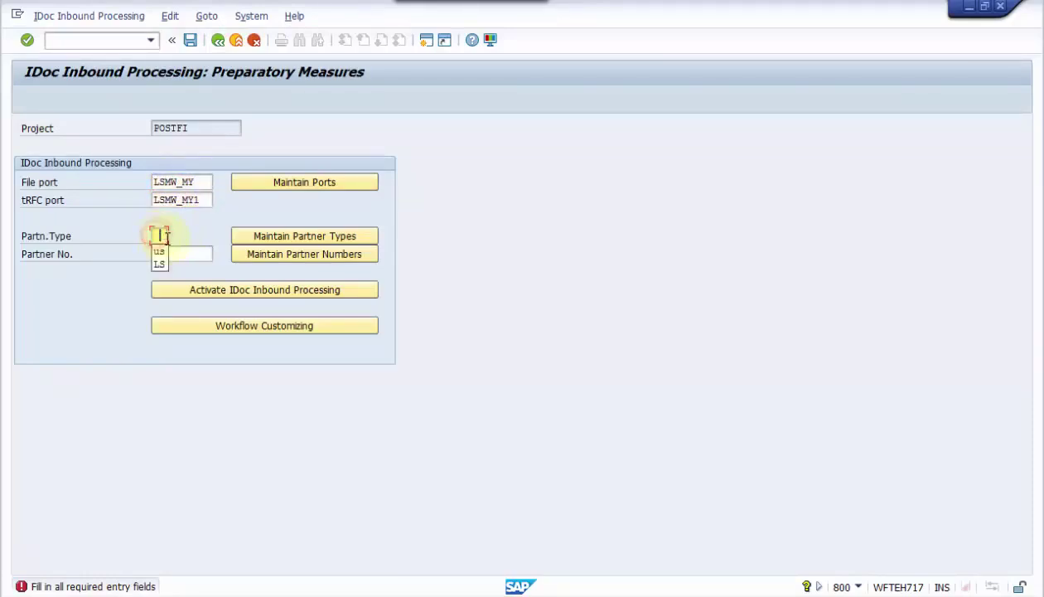
left_click(160, 257)
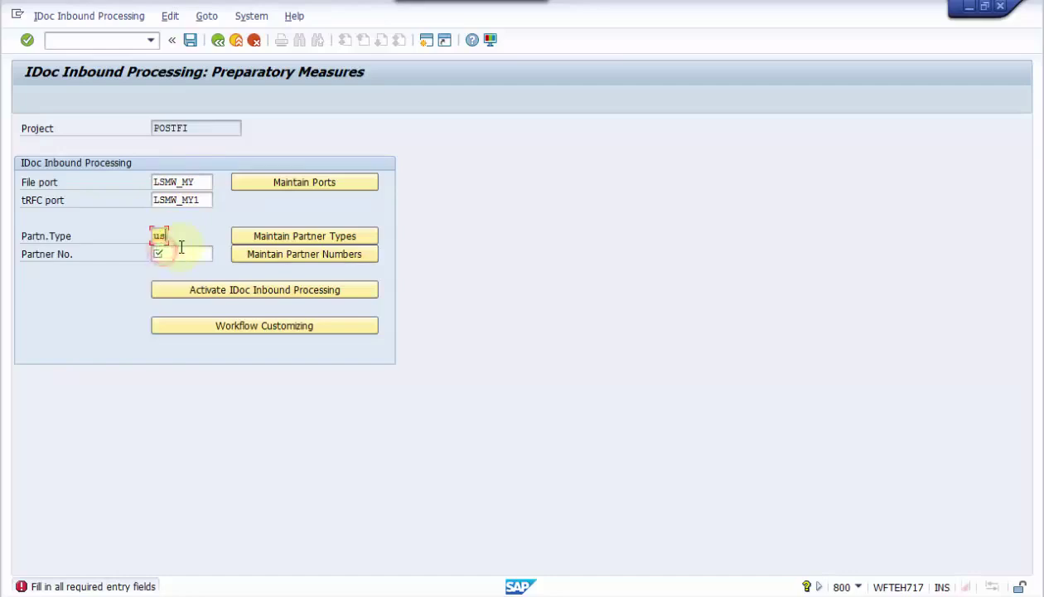
left_click(273, 236)
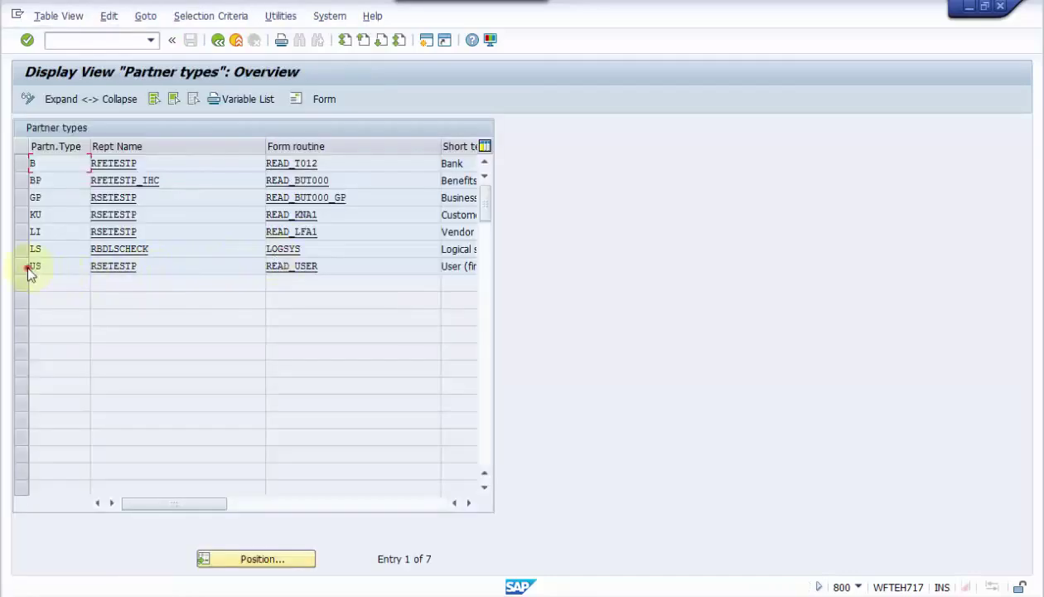
left_click(25, 266)
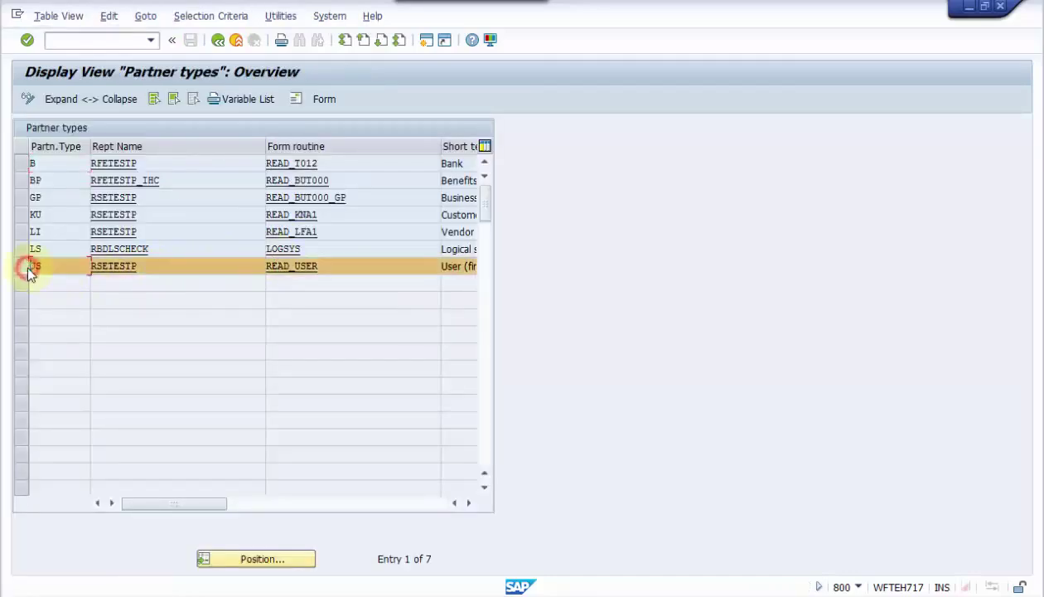
left_click(216, 41)
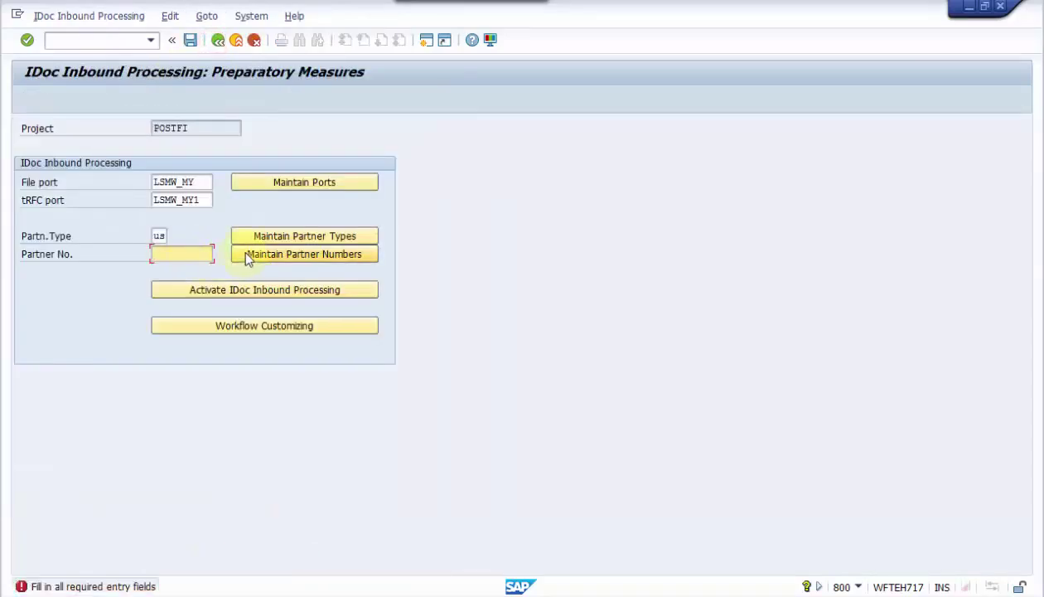
Open the LSMW partner profile of type US and compare its permitted agent with the logged-on user in the session information.
left_click(245, 257)
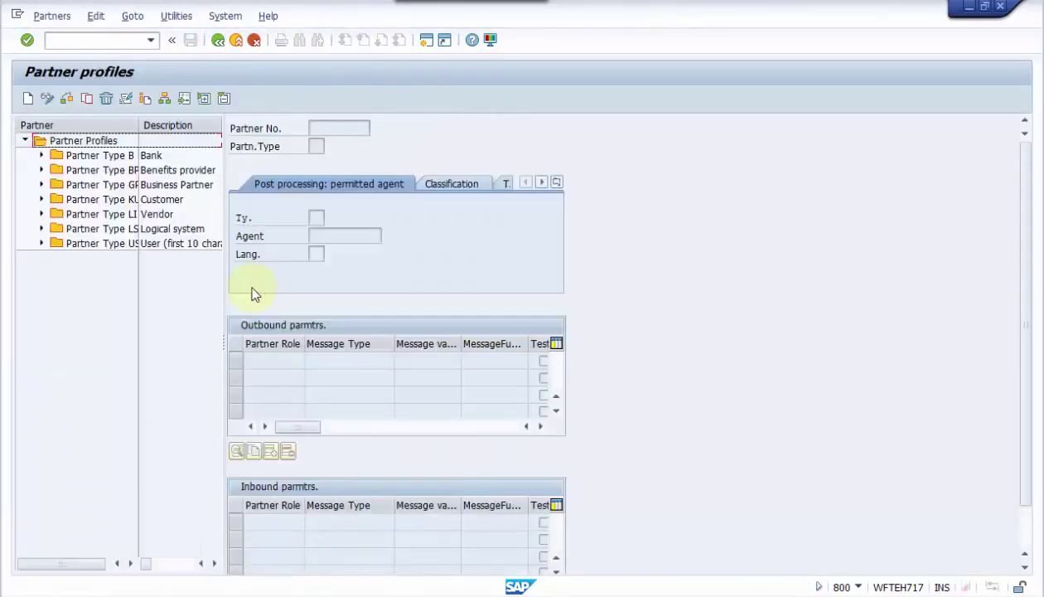
left_click(42, 243)
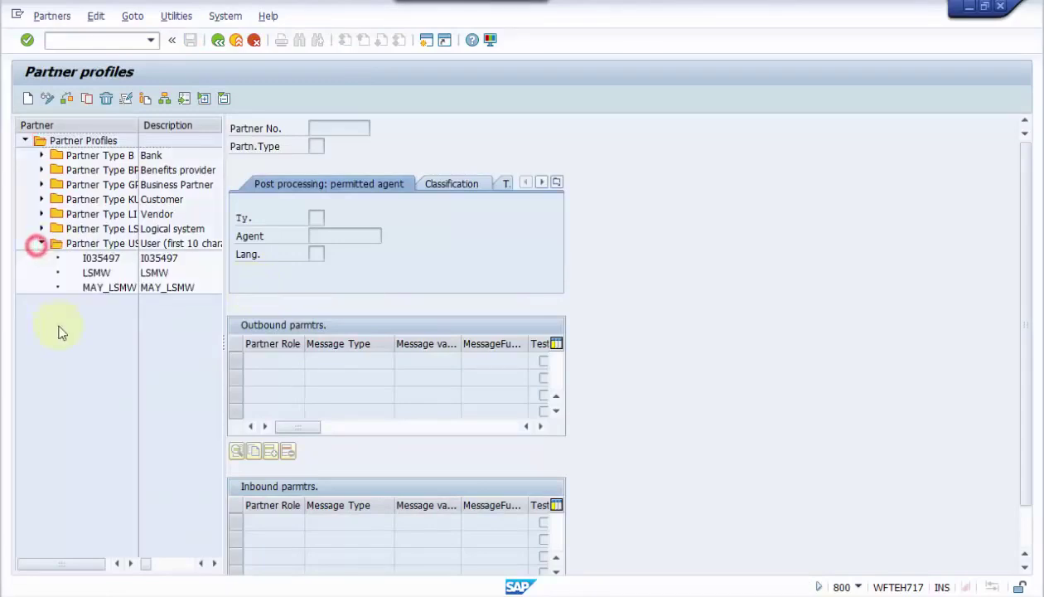
double_click(94, 273)
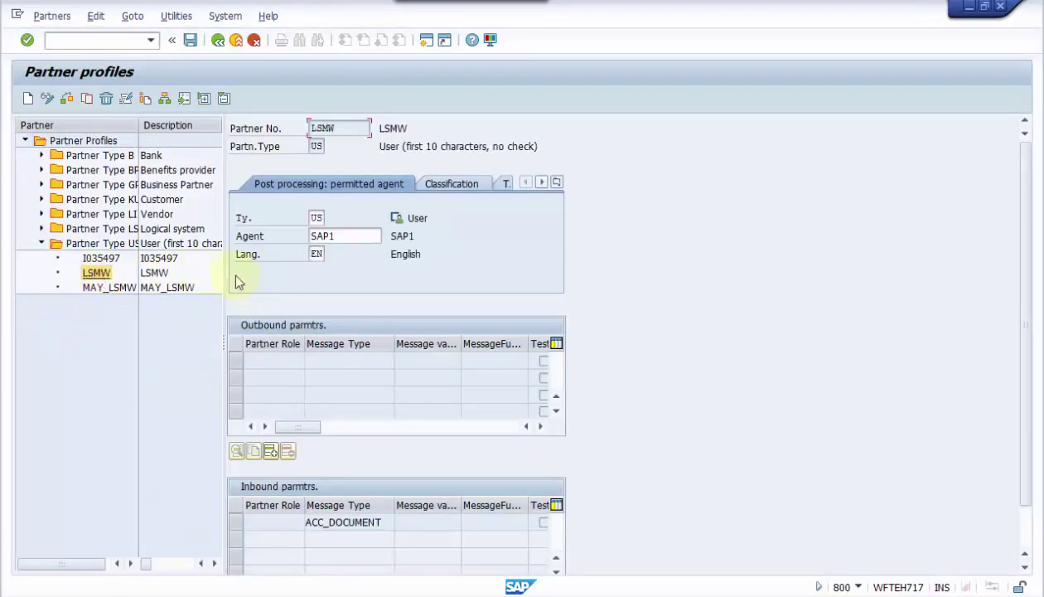
double_click(348, 236)
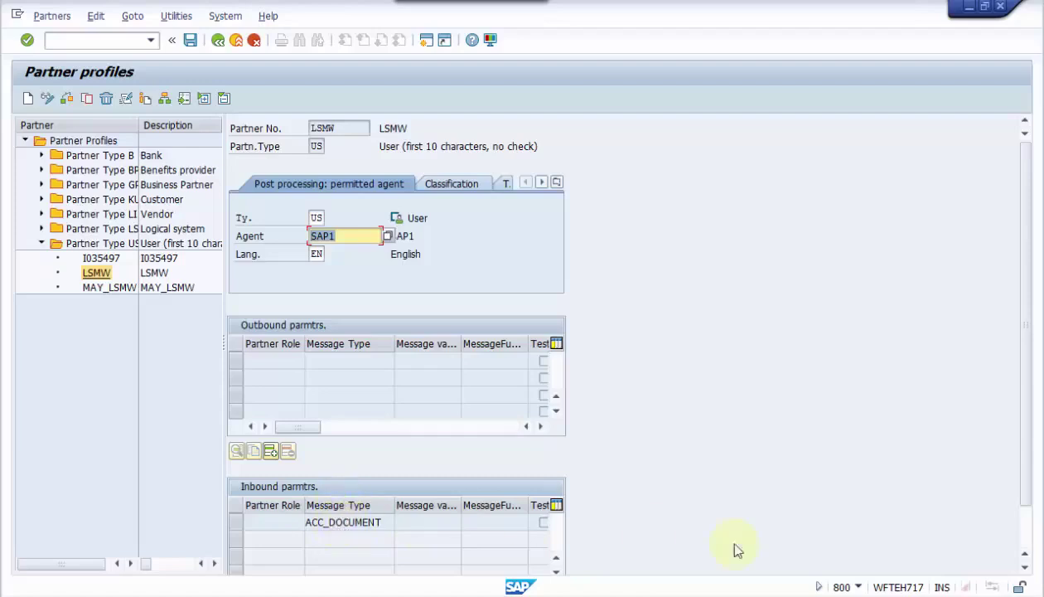
left_click(860, 588)
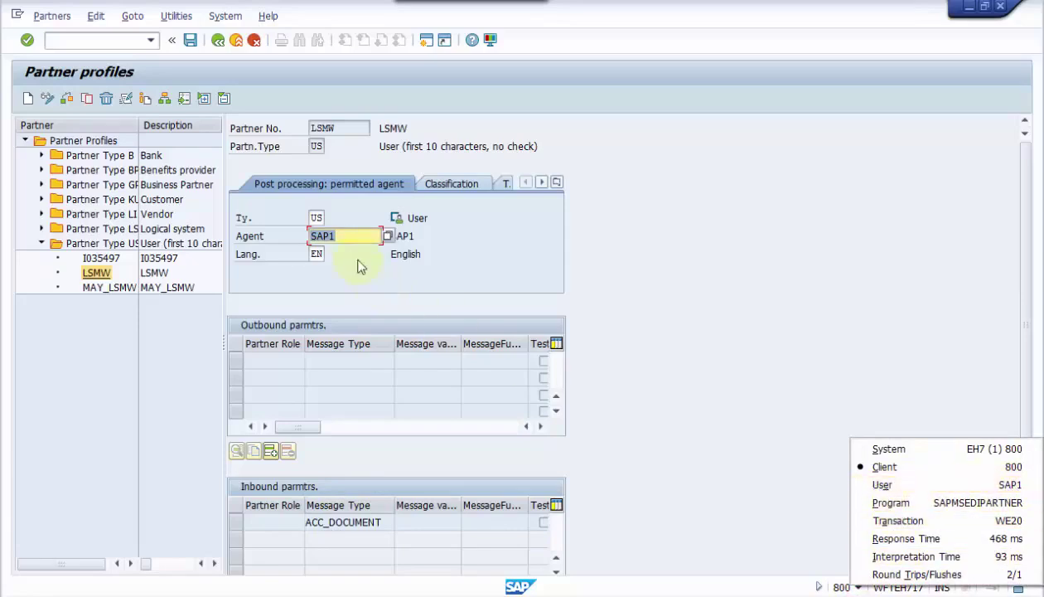
left_click(344, 234)
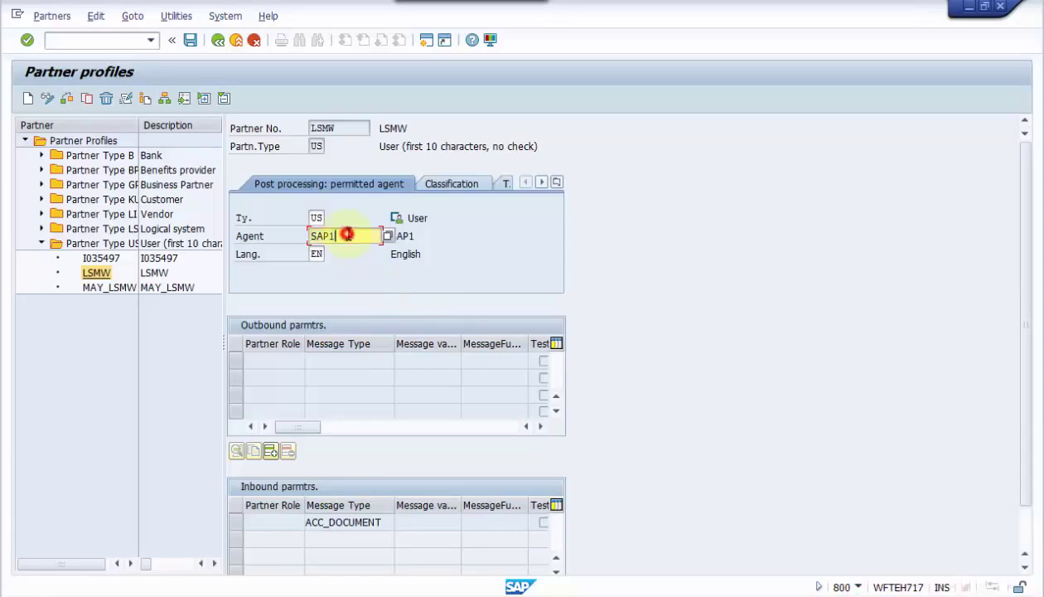
Examine the inbound parameters of message type ACC_DOCUMENT in the LSMW partner profile, and return to the IDoc inbound processing preparations.
double_click(333, 523)
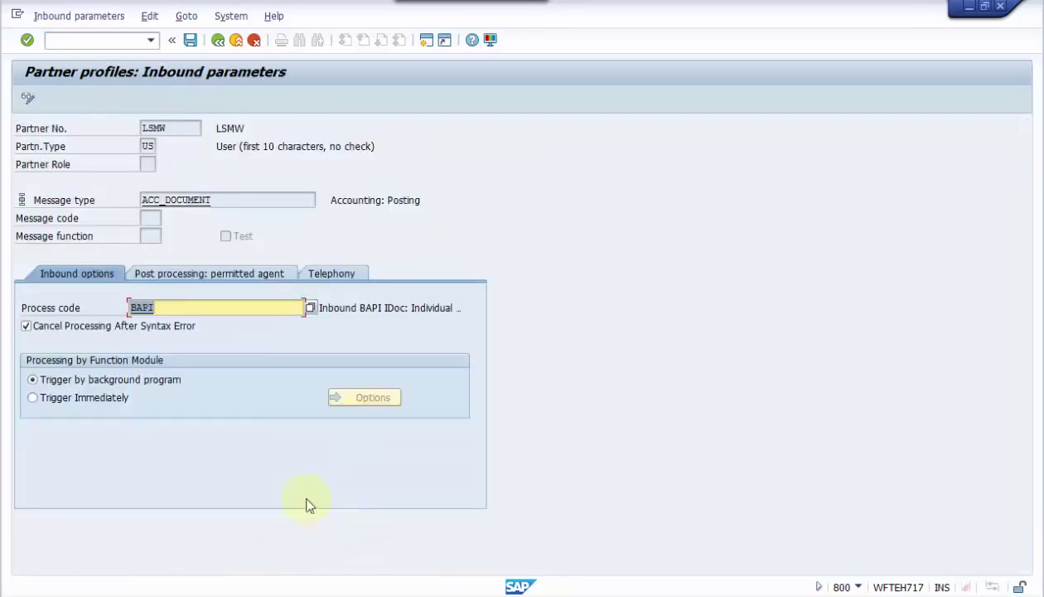
left_click(217, 201)
left_click(159, 309)
left_click(163, 275)
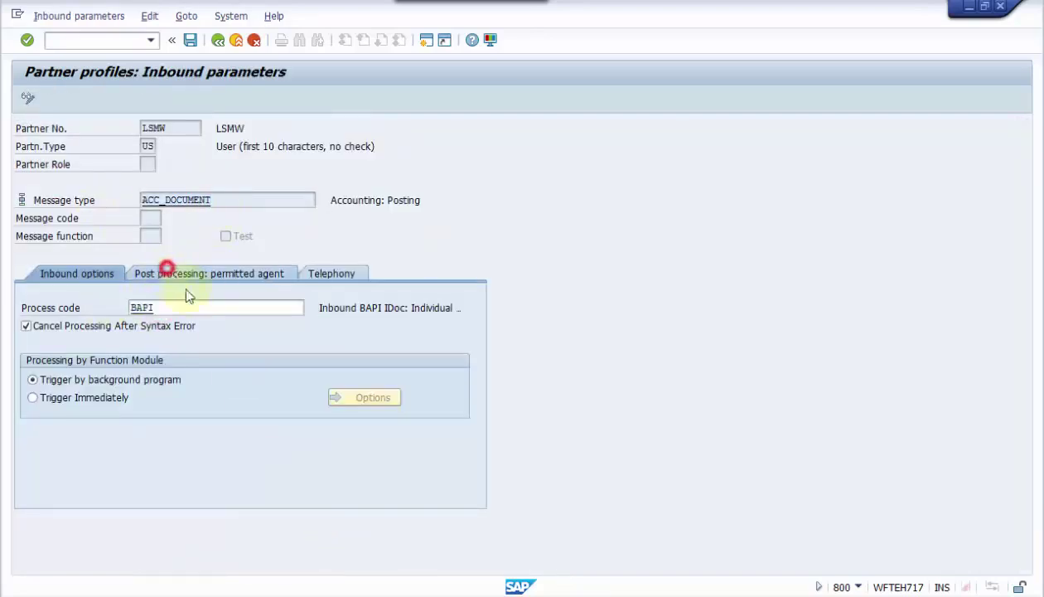
left_click(331, 275)
left_click(83, 272)
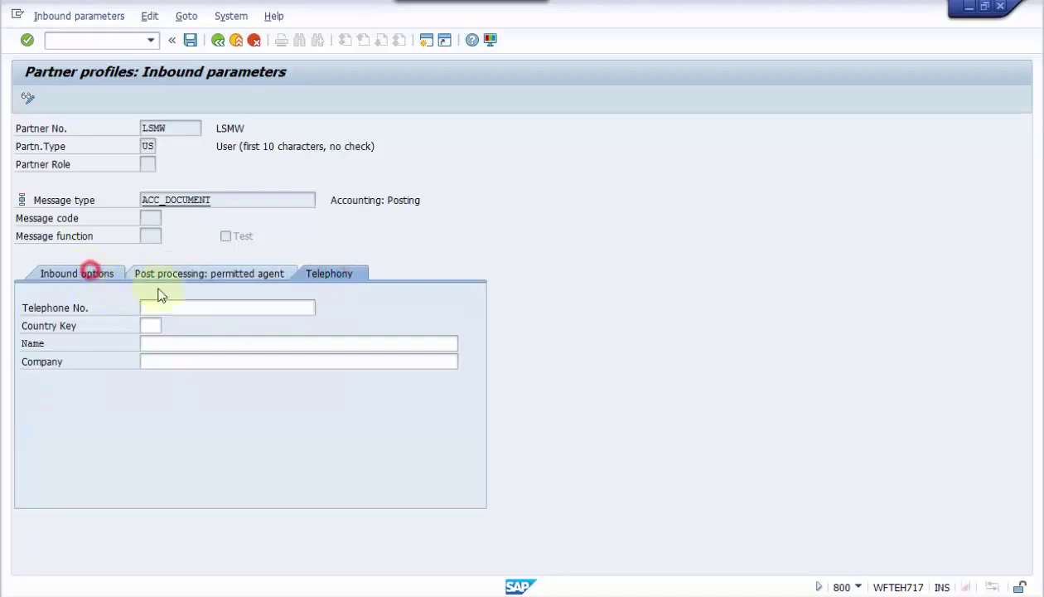
left_click(217, 40)
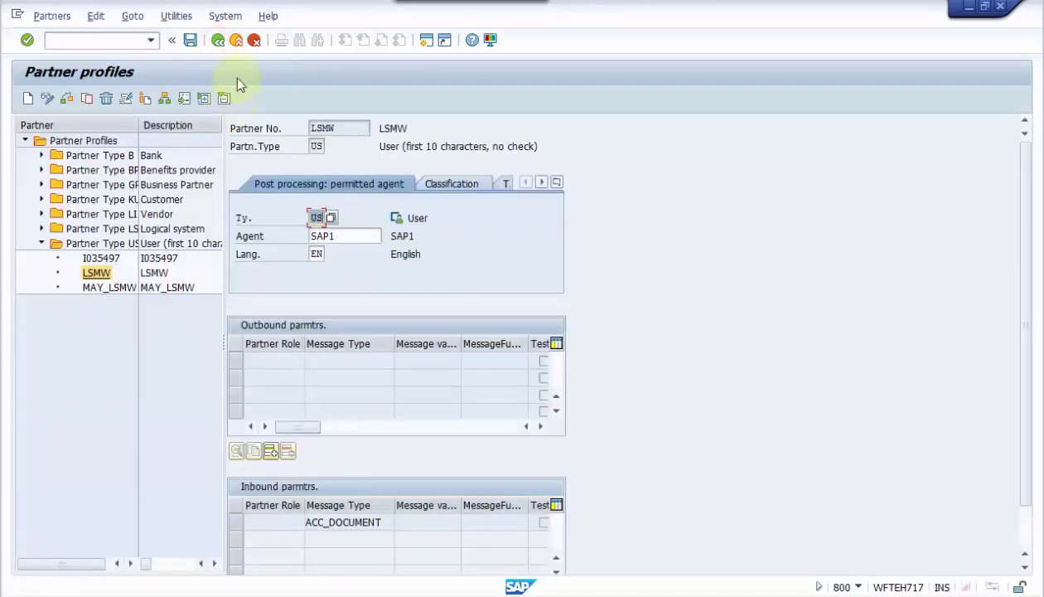
left_click(217, 41)
Set the partner number to LSMW and try to save the IDoc inbound processing settings.
left_click(175, 255)
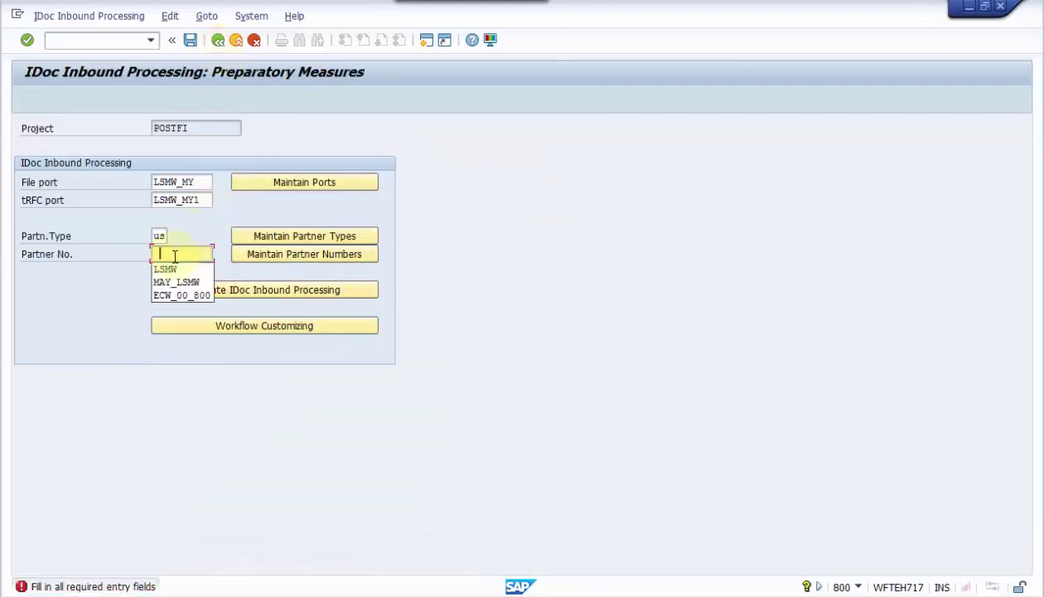
left_click(170, 268)
left_click(190, 39)
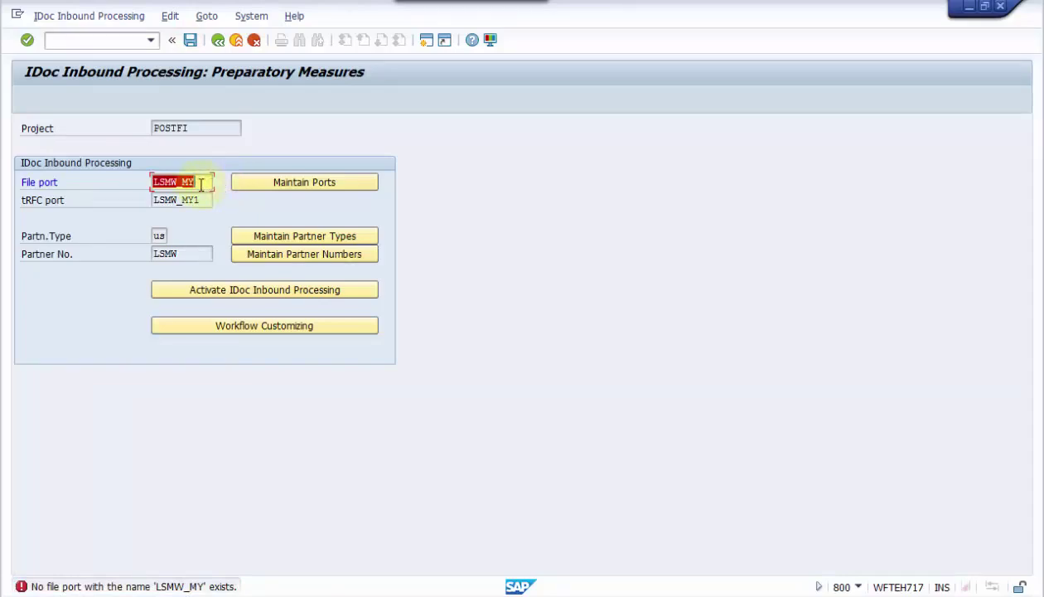
Look up the names of the existing transactional RFC and file ports in the IDoc ports overview.
left_click(265, 184)
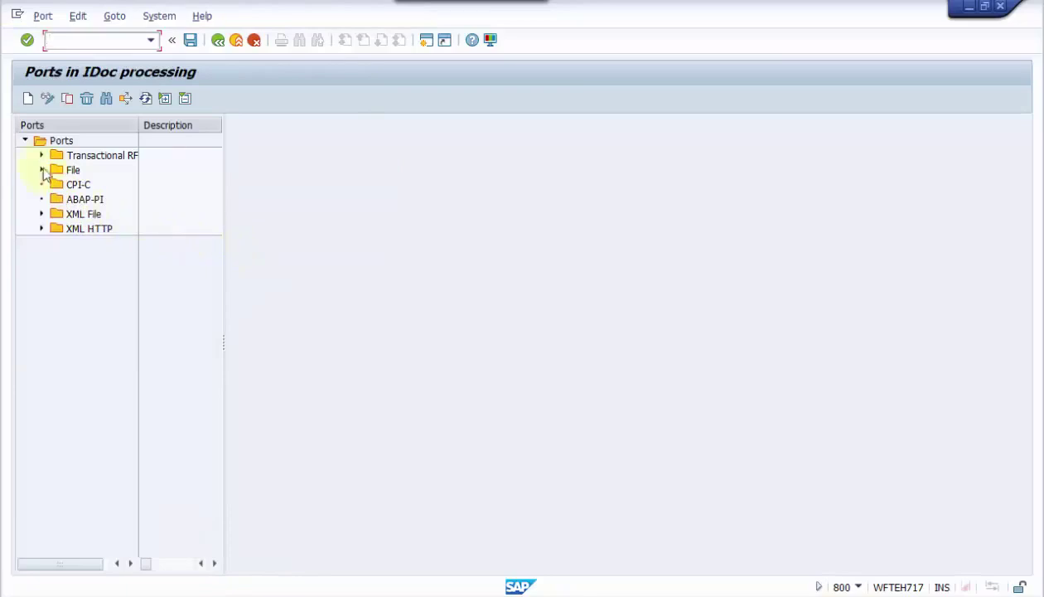
left_click(41, 156)
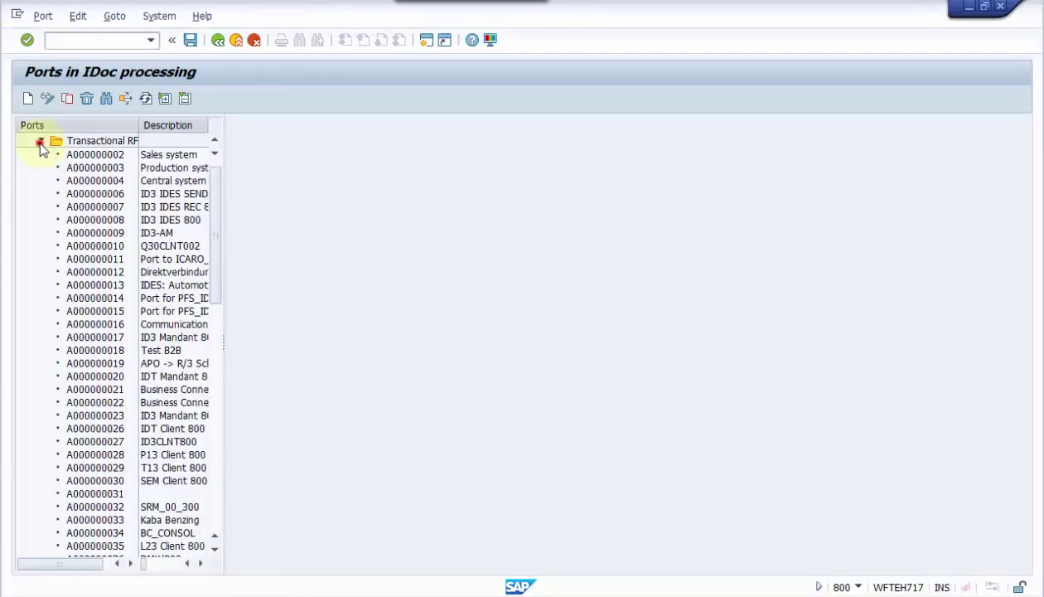
left_click(39, 141)
left_click(42, 169)
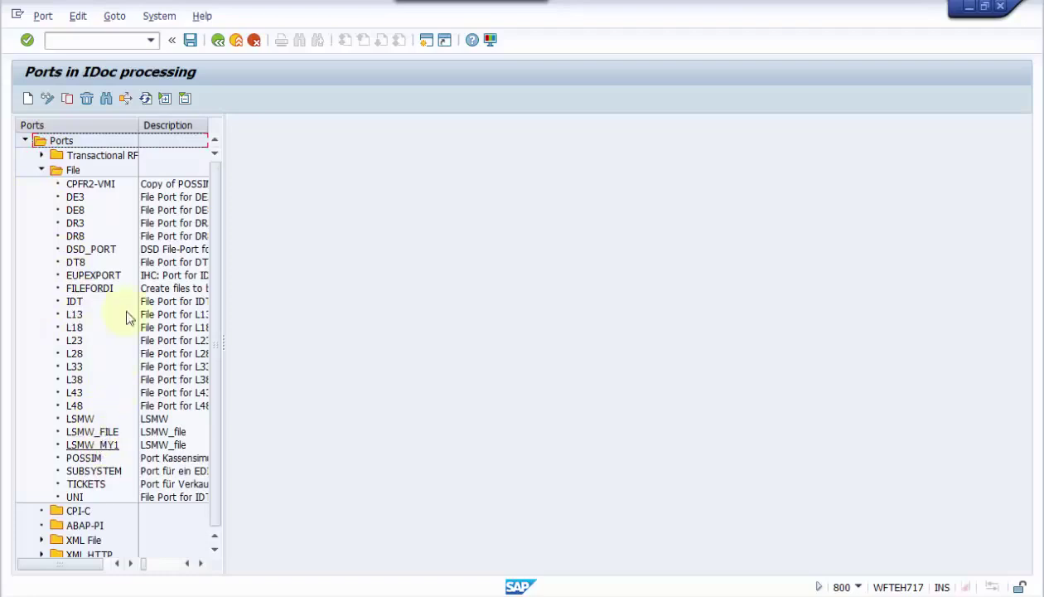
Set the file port to LSMW_MY1 and the tRFC port to LSMW_MY, and save the IDoc inbound processing settings.
left_click(218, 43)
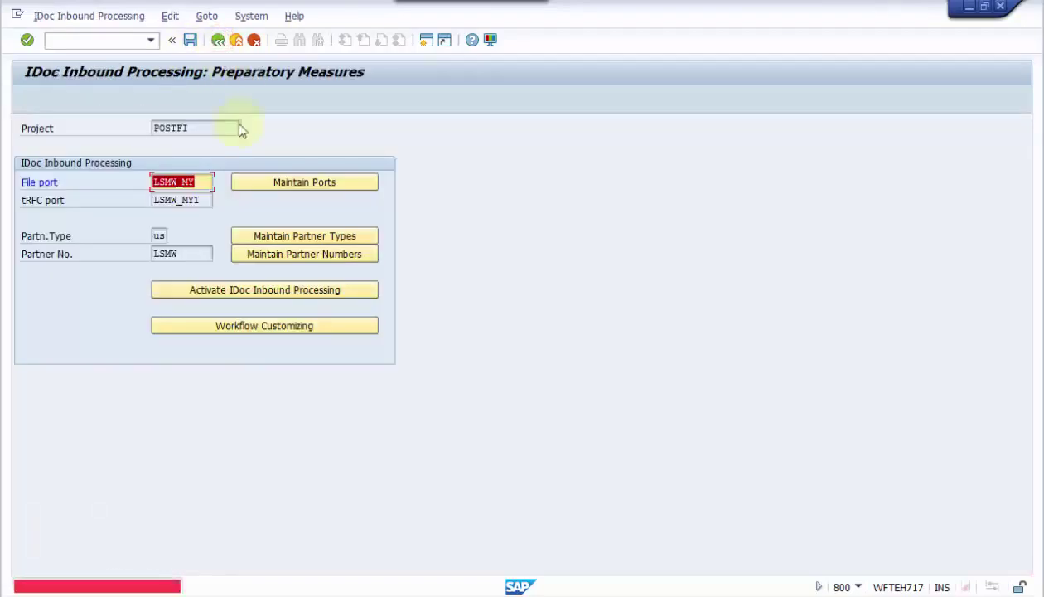
left_click(199, 184)
type("1")
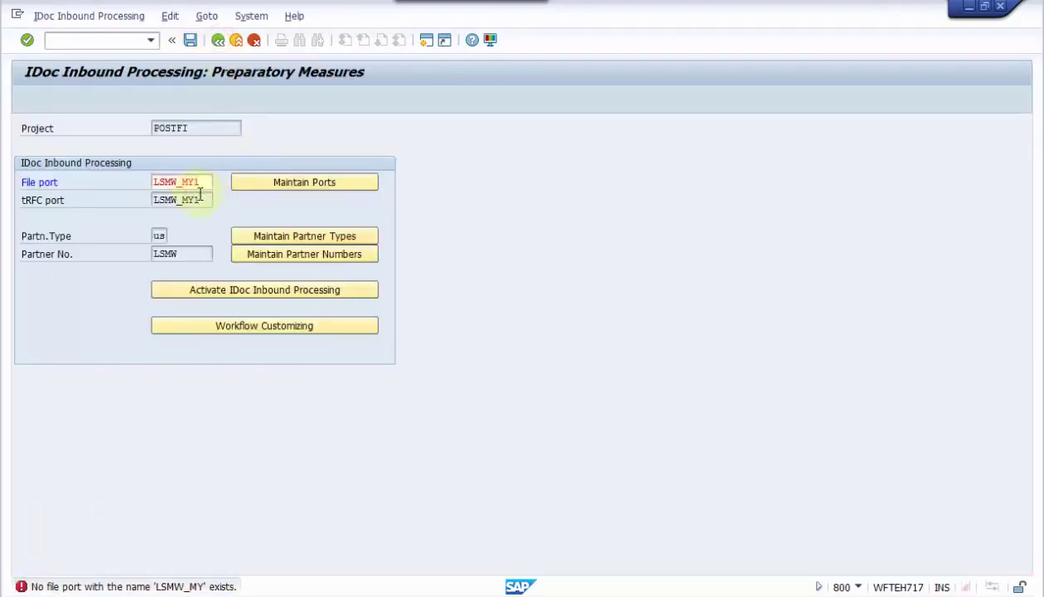
key("Return")
left_click(206, 201)
key("BackSpace")
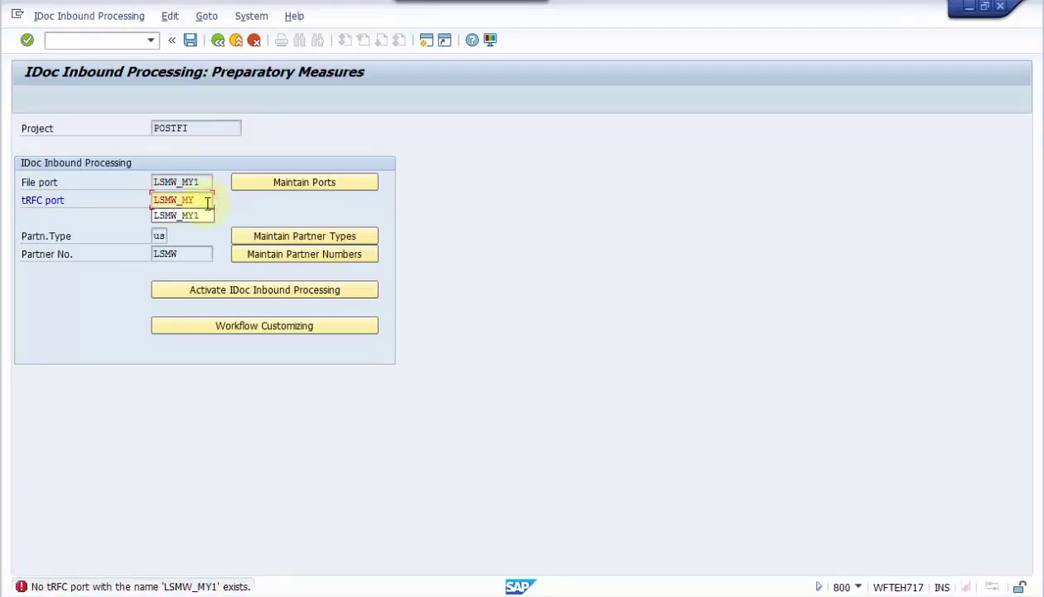
key("ctrl+s")
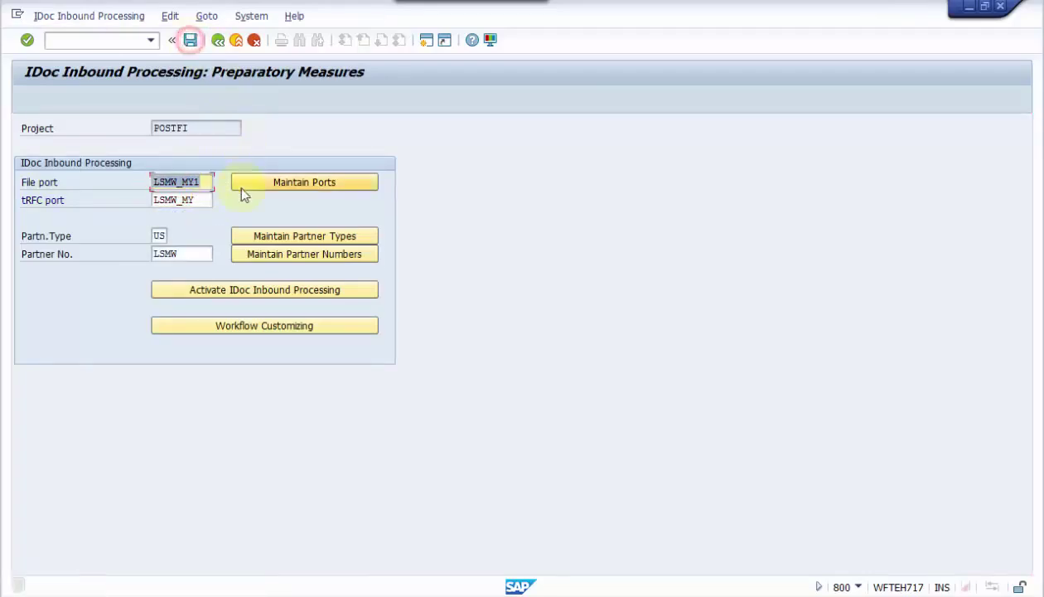
left_click(200, 201)
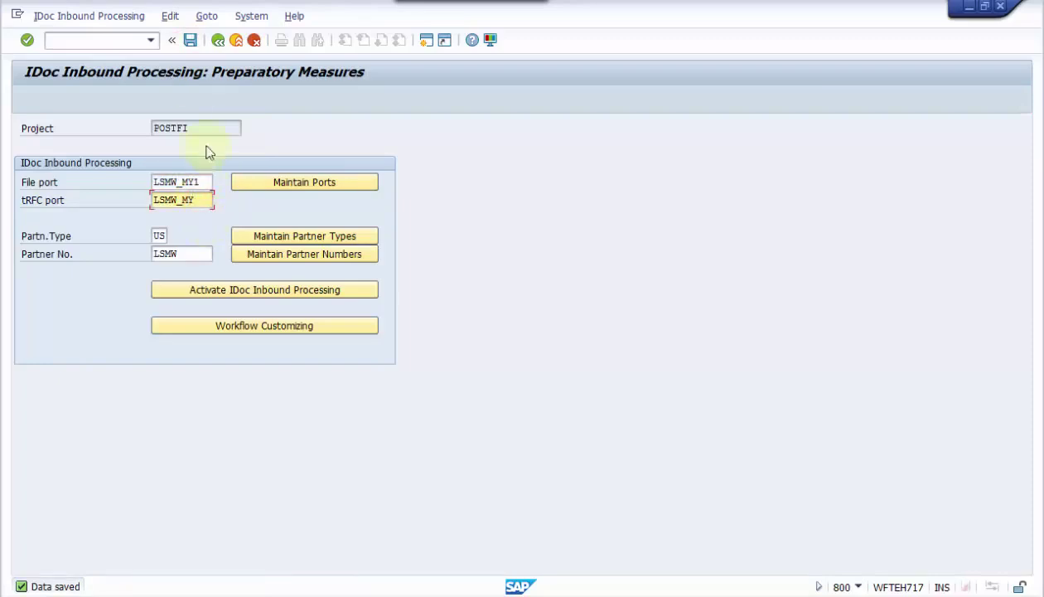
left_click(190, 42)
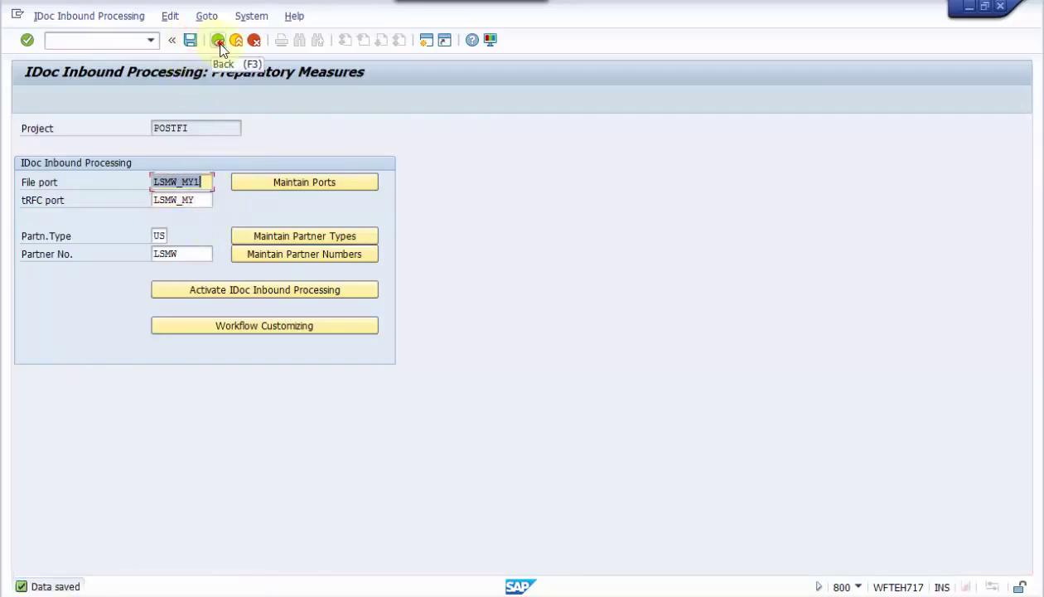
left_click(218, 41)
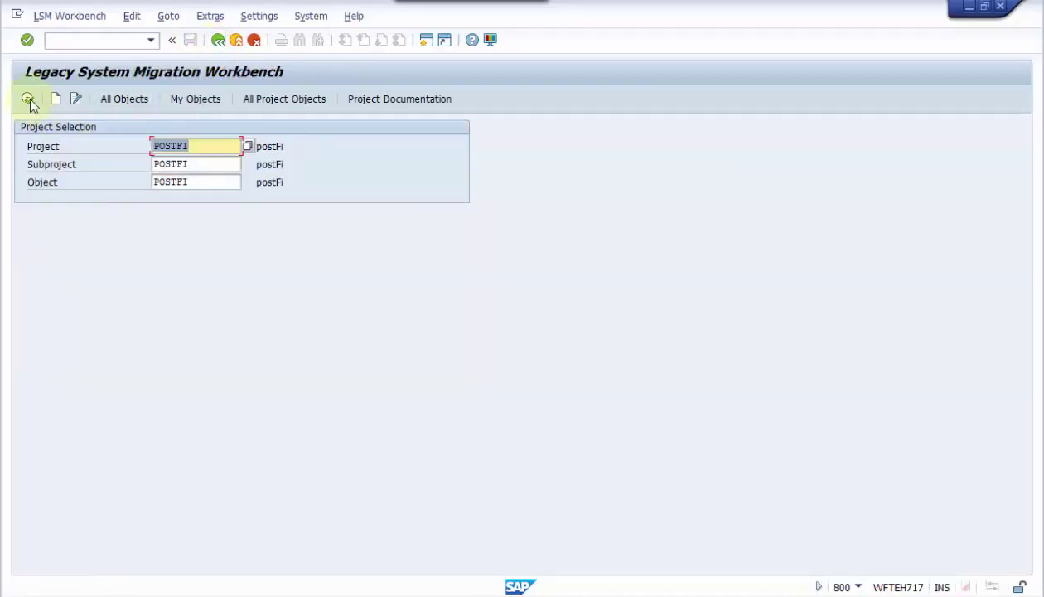
Open the attributes of the POSTFI object for changing and enter BUS6035 as the business object.
left_click(27, 100)
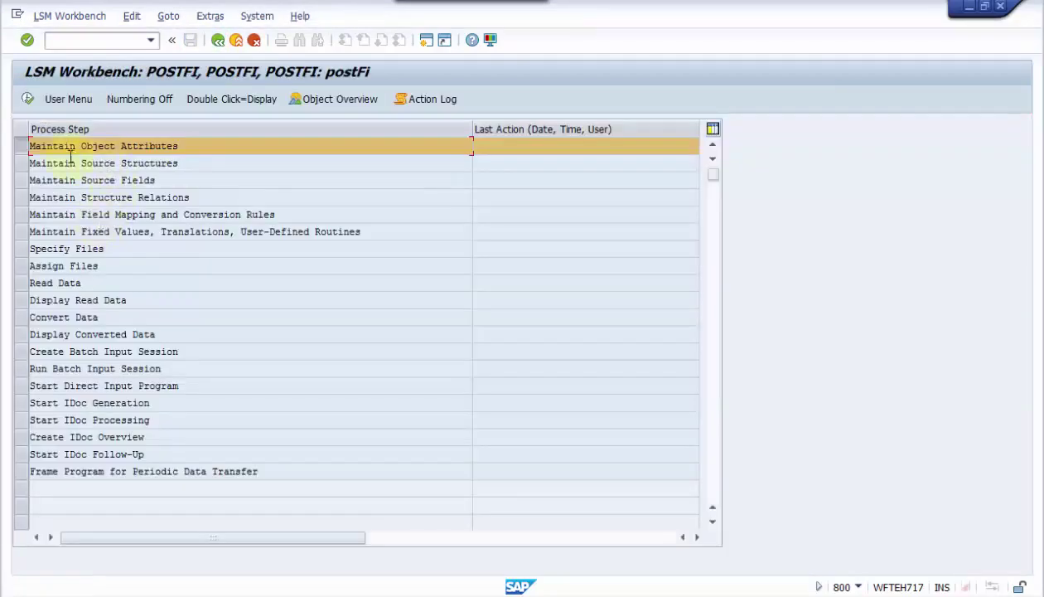
double_click(79, 146)
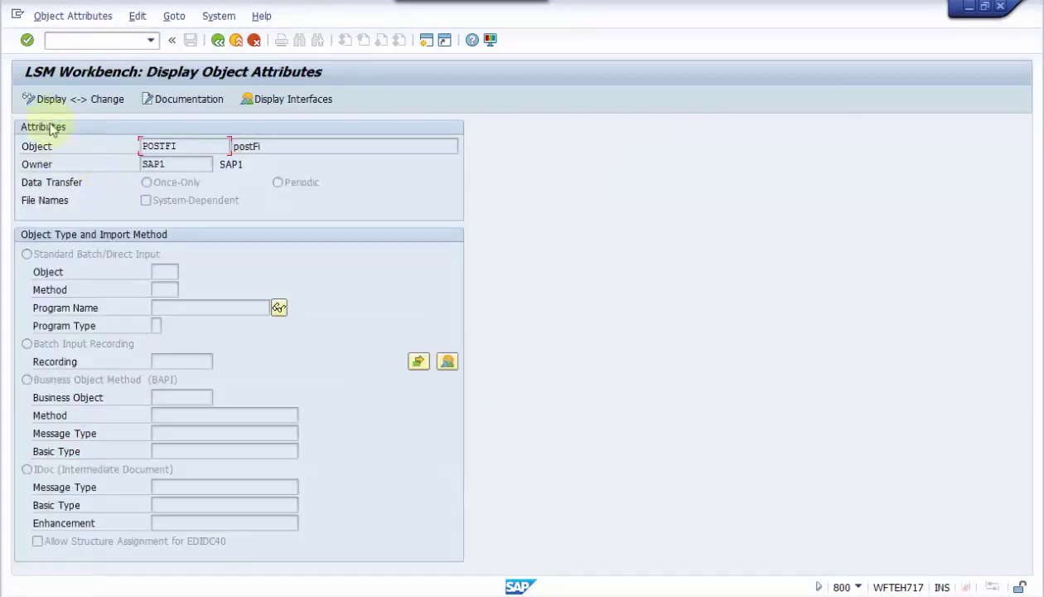
left_click(45, 98)
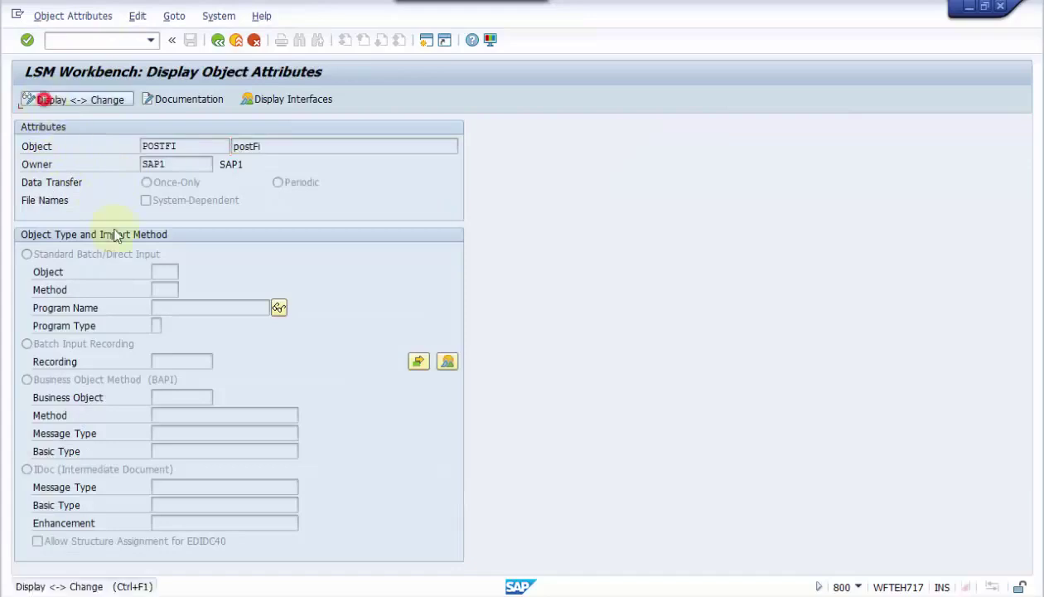
left_click(173, 399)
left_click(172, 414)
Choose the Business Object Method (BAPI) import with method POST and basic type ACC_DOCUMENT04, and save the object attributes.
left_click(170, 416)
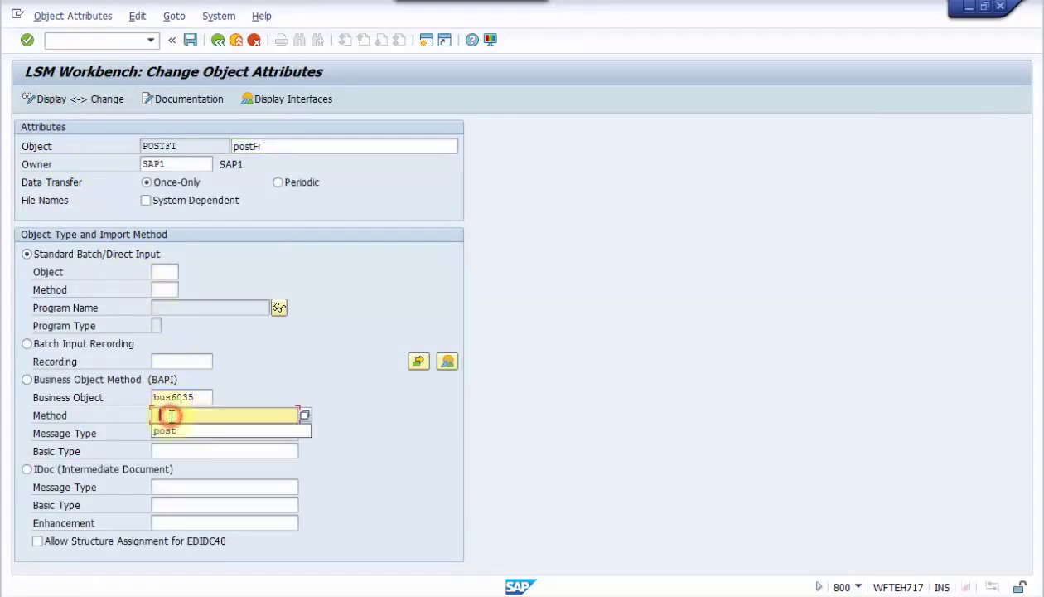
left_click(26, 380)
left_click(179, 416)
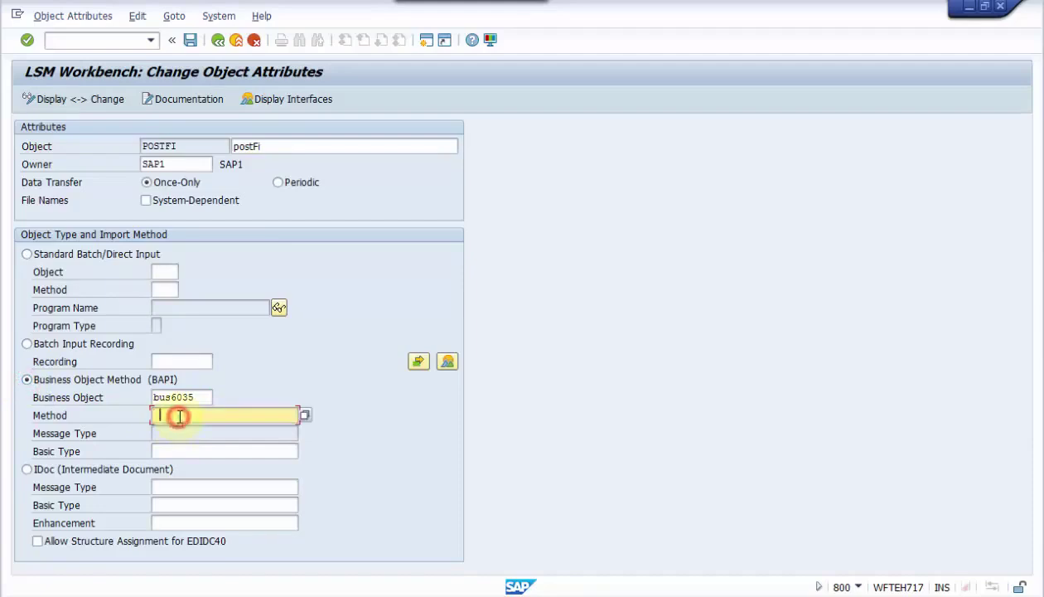
left_click(175, 427)
left_click(174, 450)
left_click(174, 464)
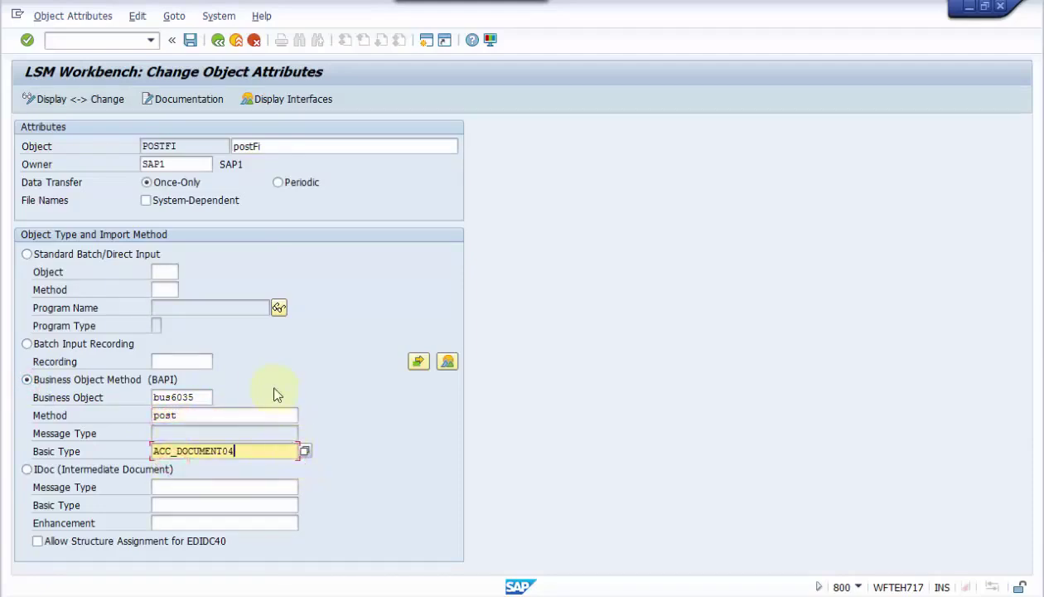
key("Return")
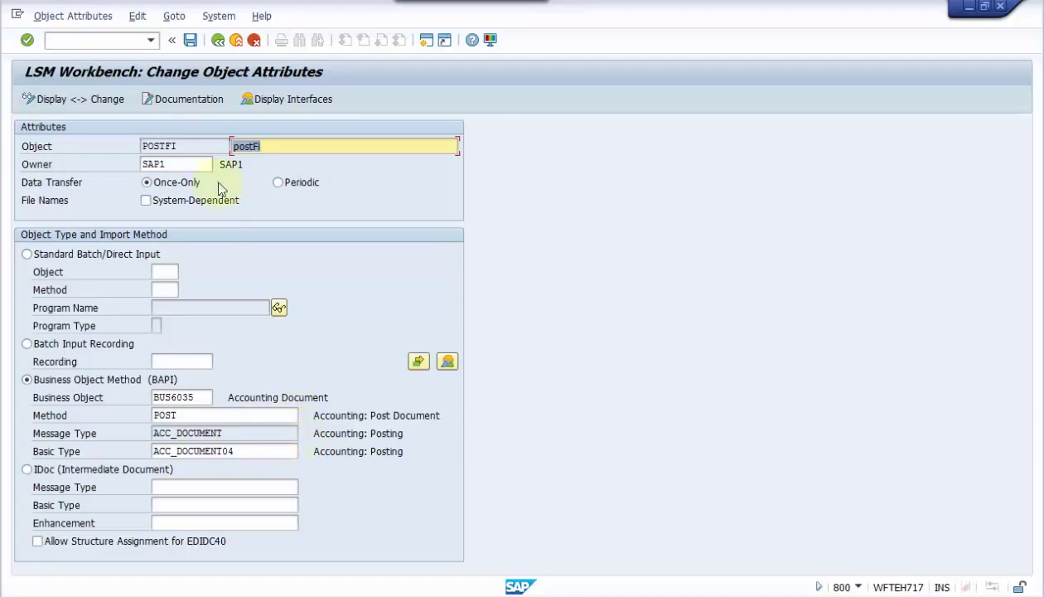
left_click(190, 39)
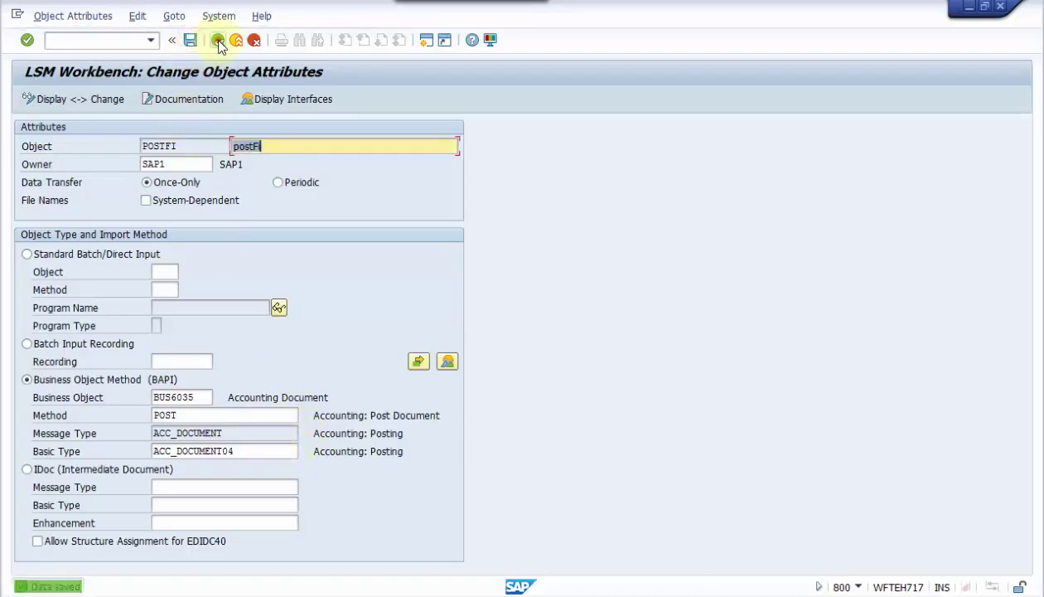
left_click(218, 41)
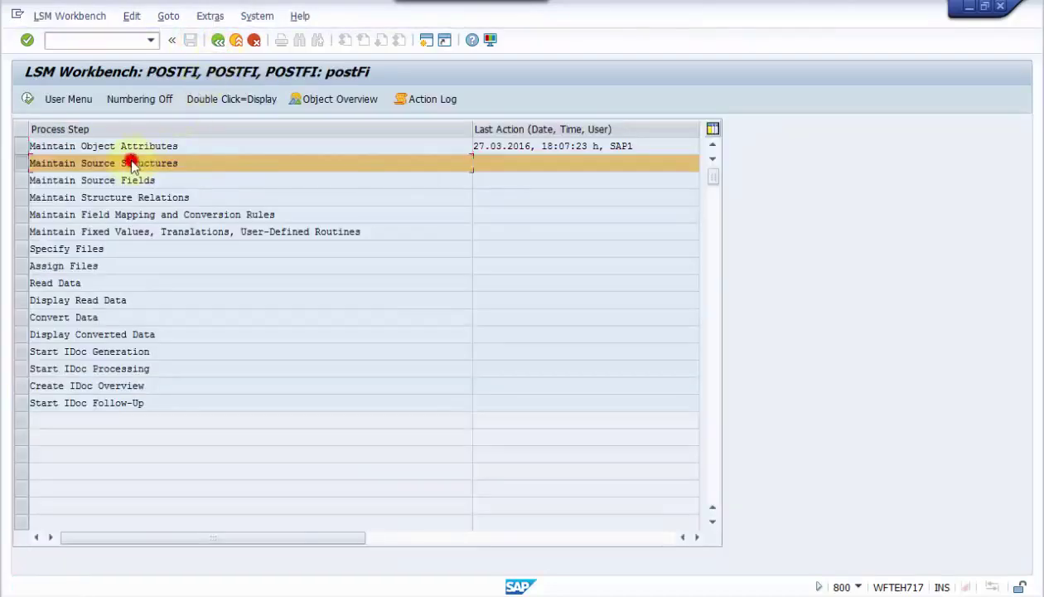
Open the source structures of POSTFI for changing and name a new source structure PostFiheader.
double_click(132, 163)
left_click(29, 99)
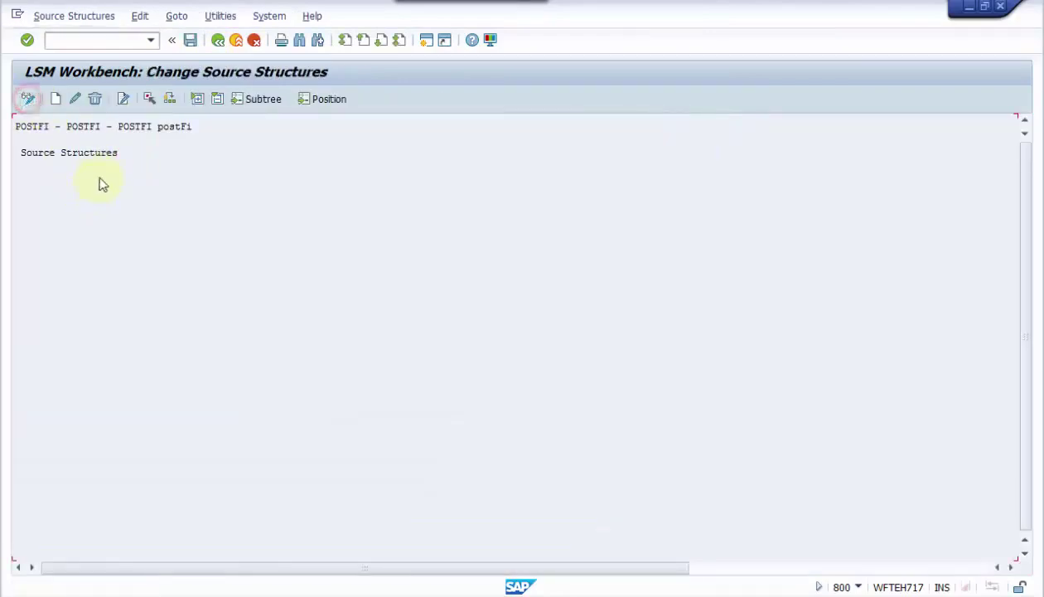
left_click(53, 99)
left_click(233, 207)
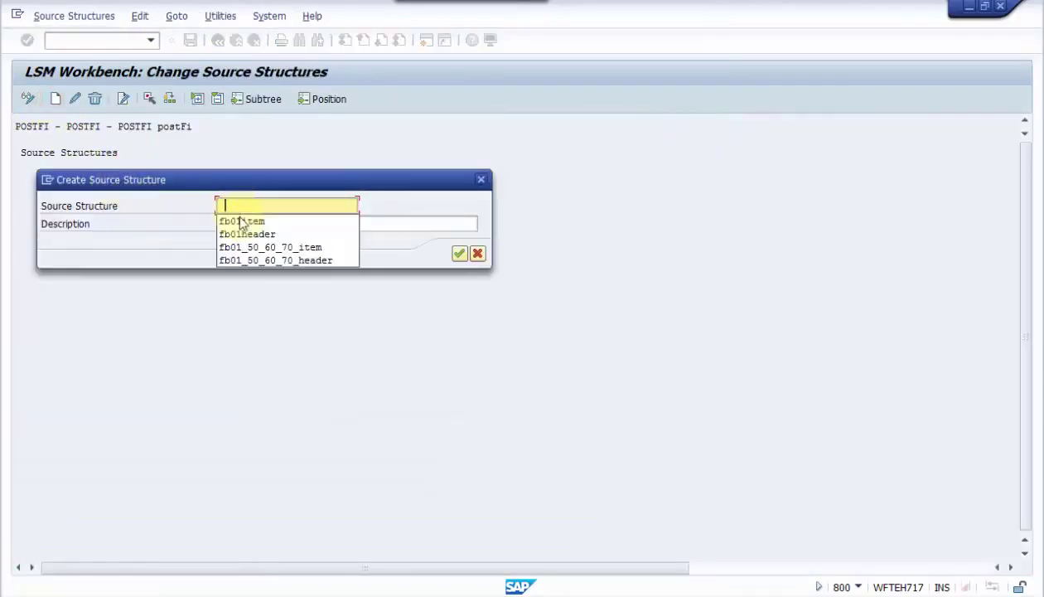
left_click(262, 237)
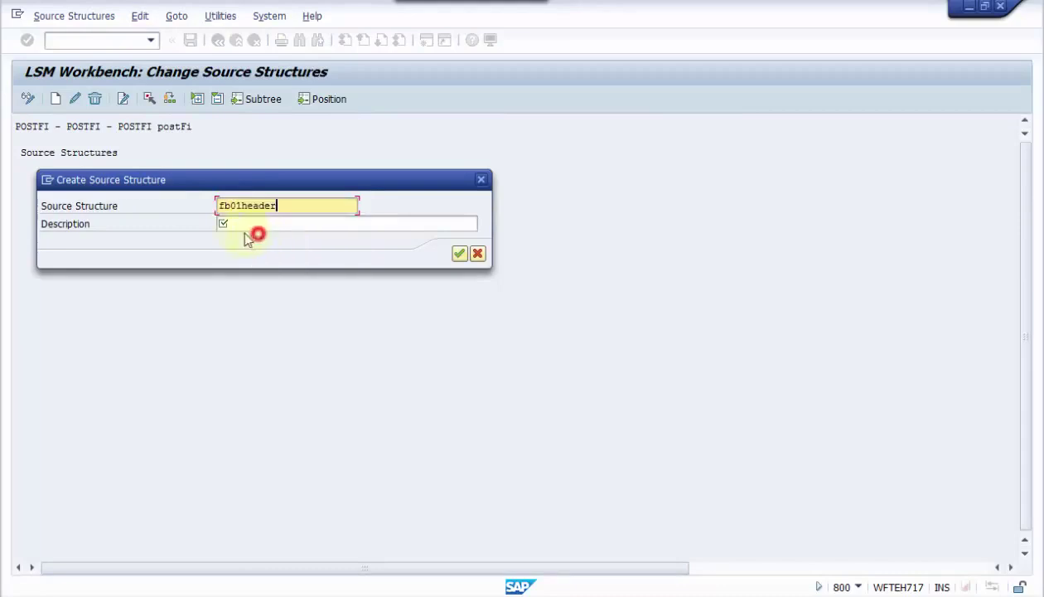
left_click(236, 224)
left_click(240, 205)
left_click_drag(240, 205, 214, 202)
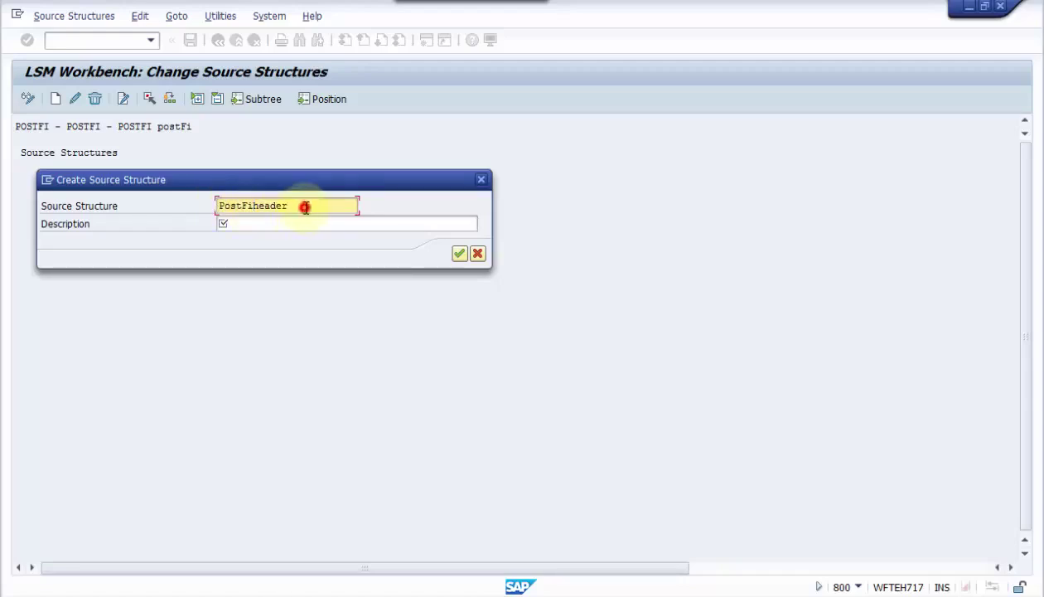
Copy the name PostFiheader into the description of the new source structure and create it.
left_click_drag(305, 207, 204, 210)
key("ctrl+c")
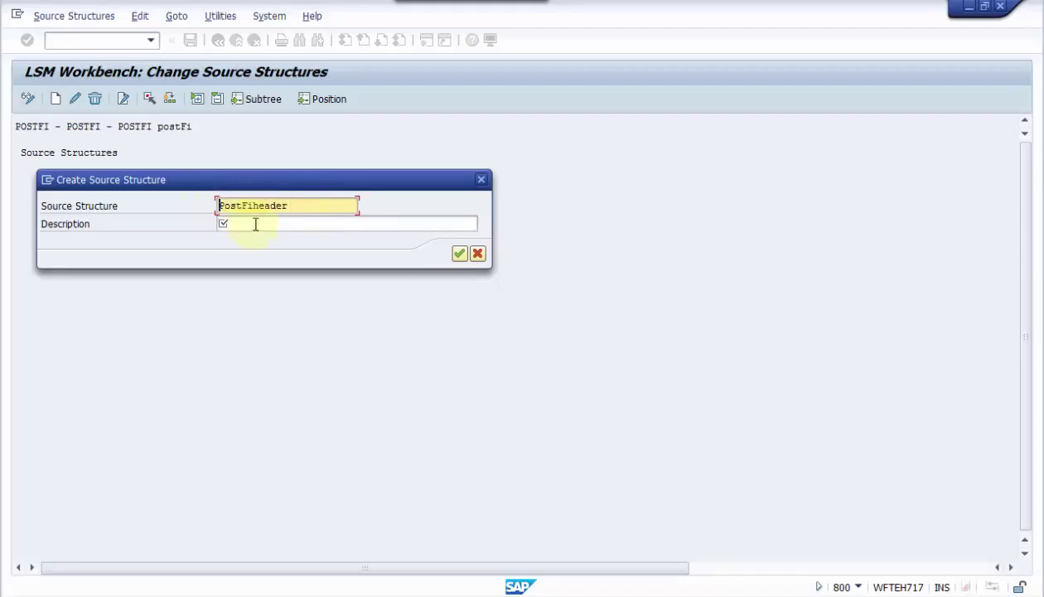
left_click(254, 222)
key("ctrl+v")
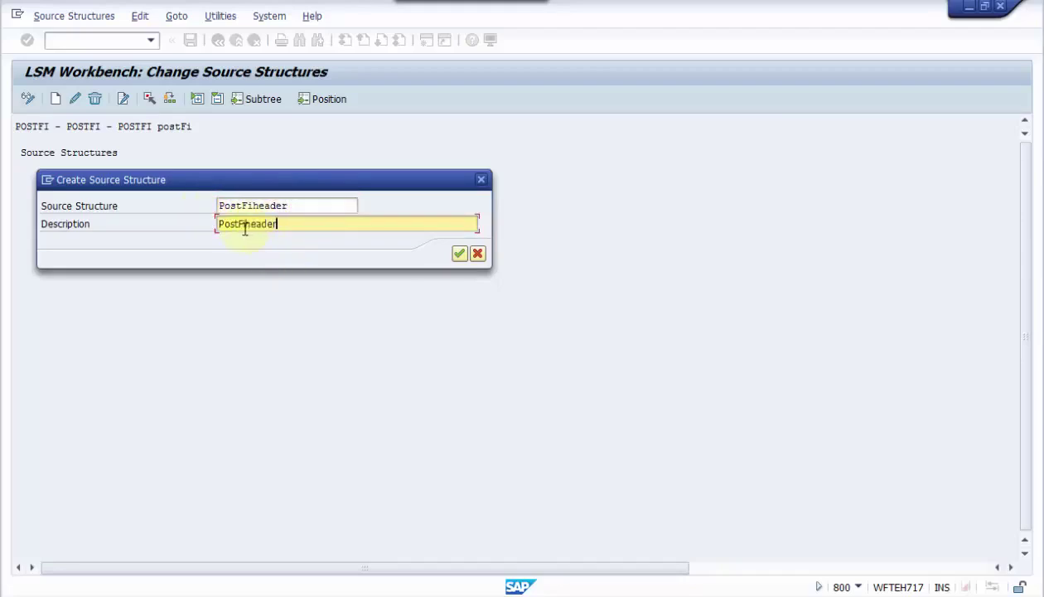
left_click(458, 254)
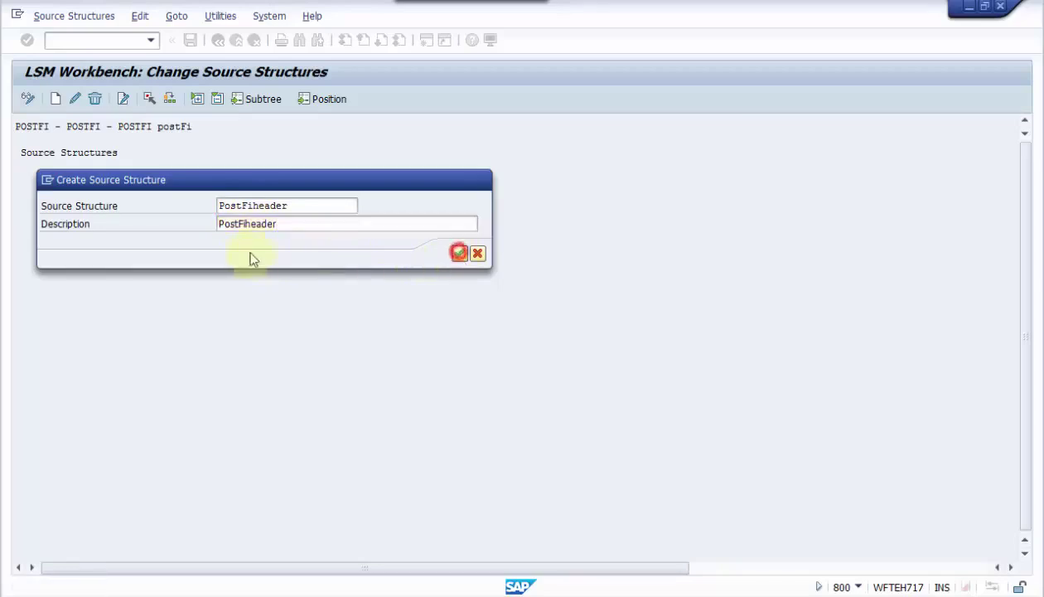
Create the source structure PostFiItems, with the same text as description, one level below POSTFIHEADER, and save the source structures.
left_click(124, 177)
left_click(57, 95)
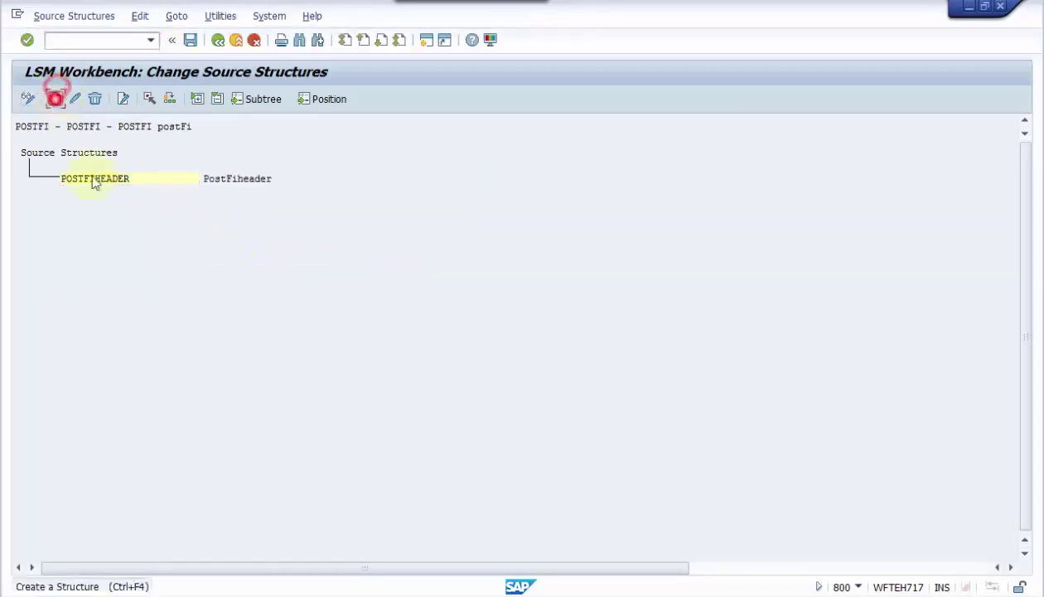
left_click(287, 252)
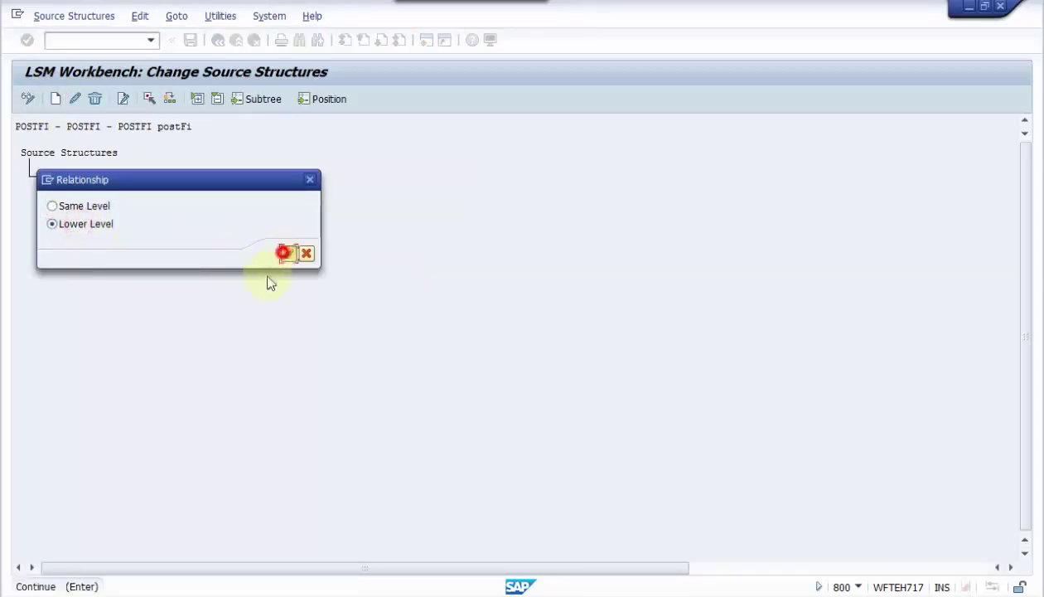
key("ctrl+v")
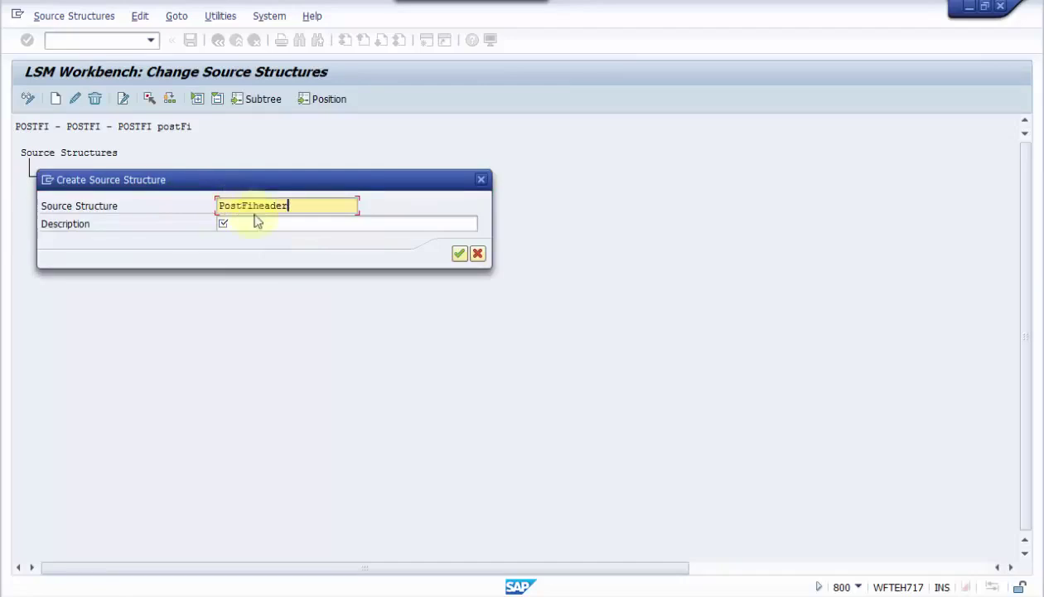
left_click_drag(253, 205, 300, 206)
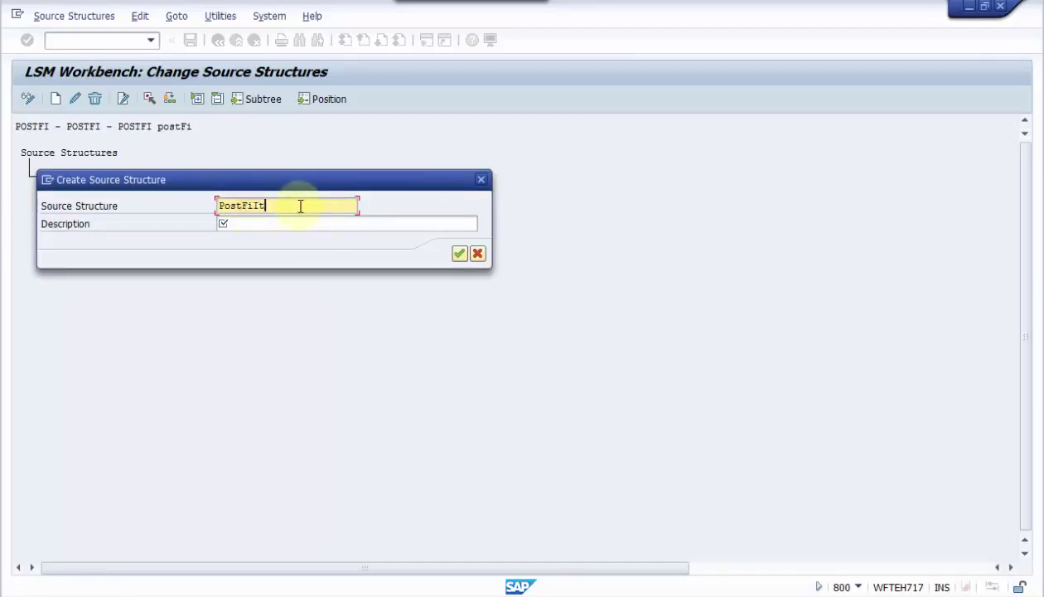
double_click(299, 206)
key("ctrl+c")
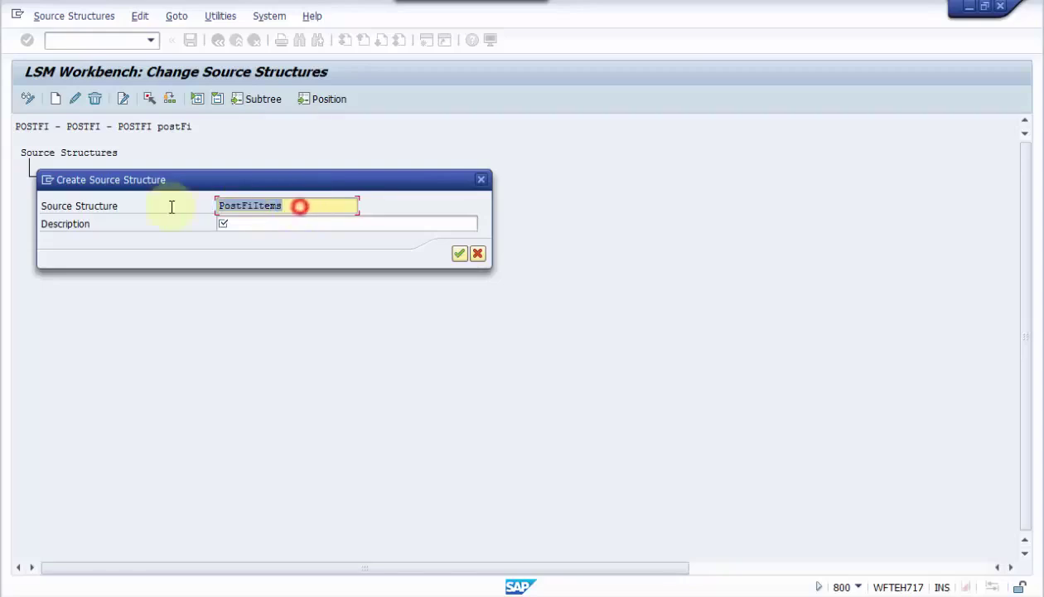
left_click(253, 224)
key("ctrl+v")
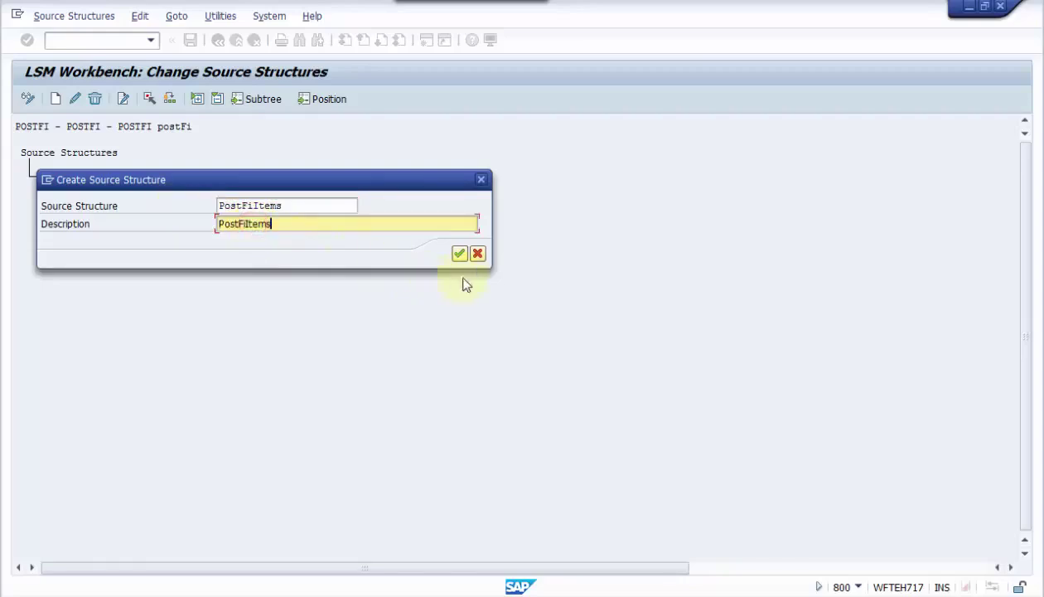
left_click(459, 252)
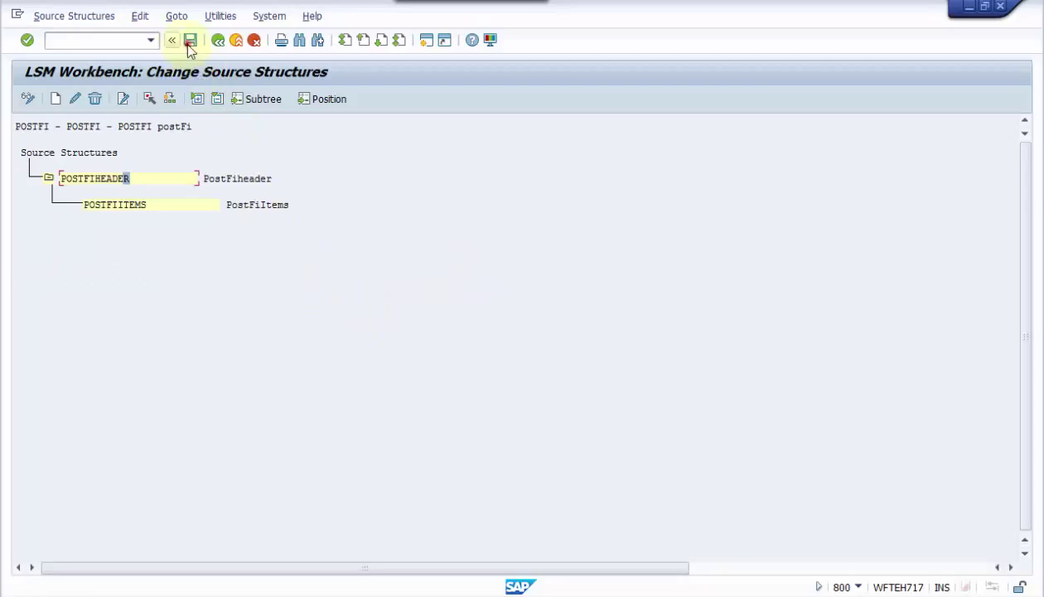
left_click(190, 41)
left_click(218, 42)
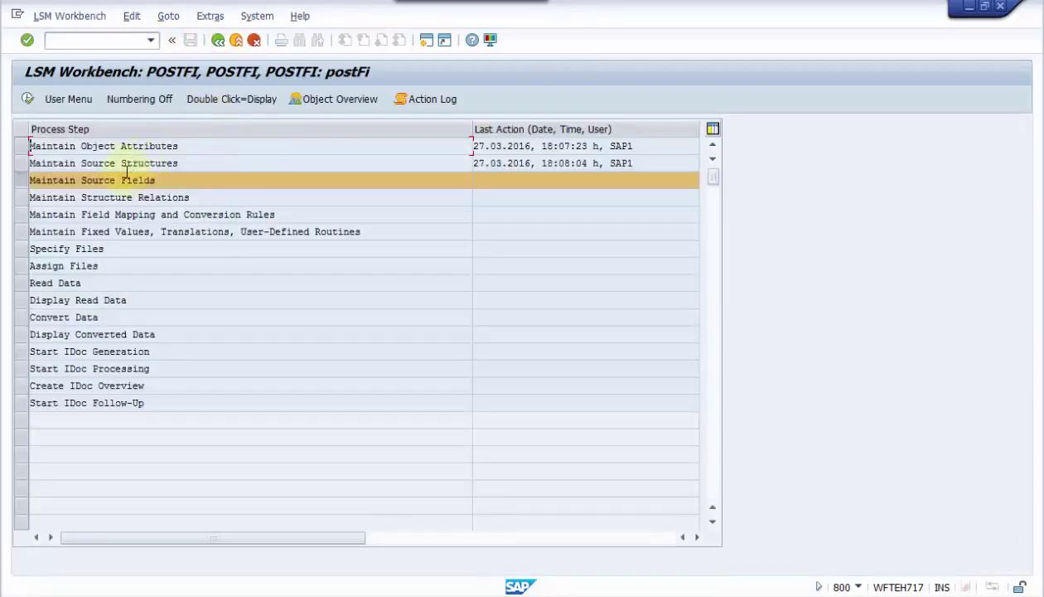
Open the source fields for changing and bring up the field table of the POSTFIHEADER structure.
double_click(122, 180)
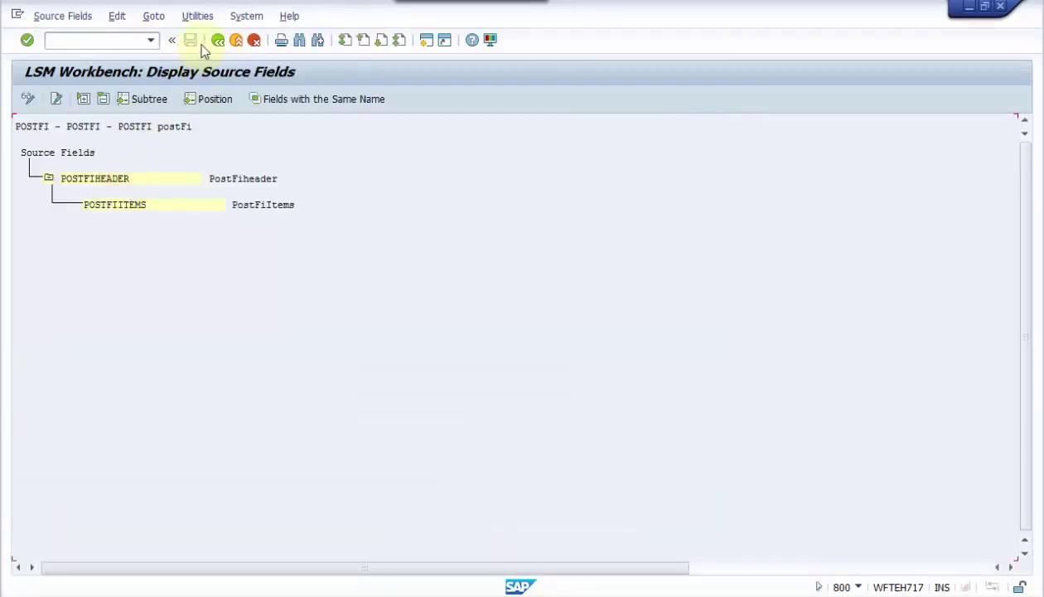
left_click(28, 103)
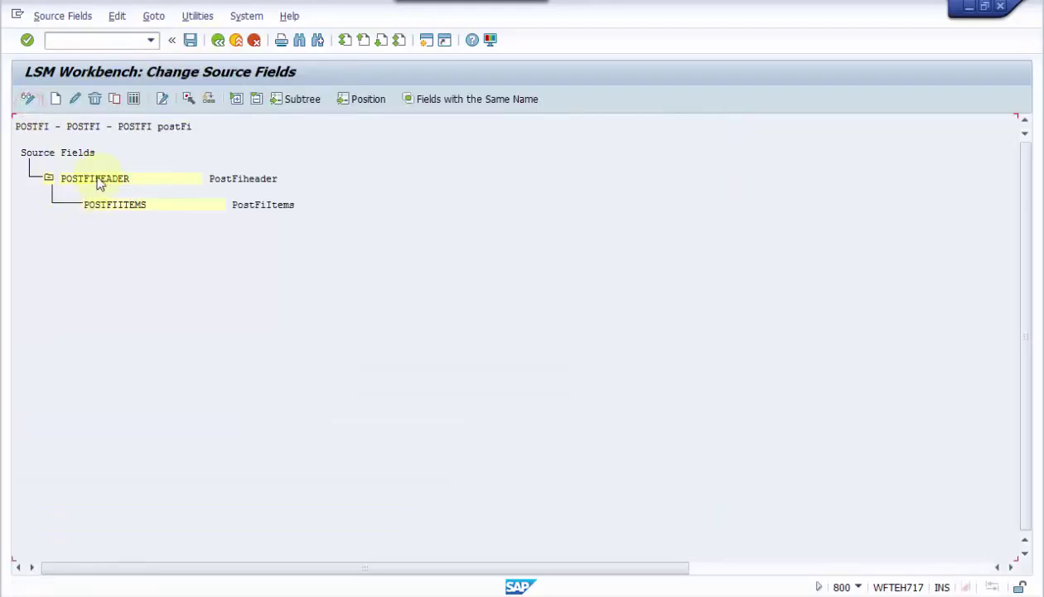
left_click(88, 179)
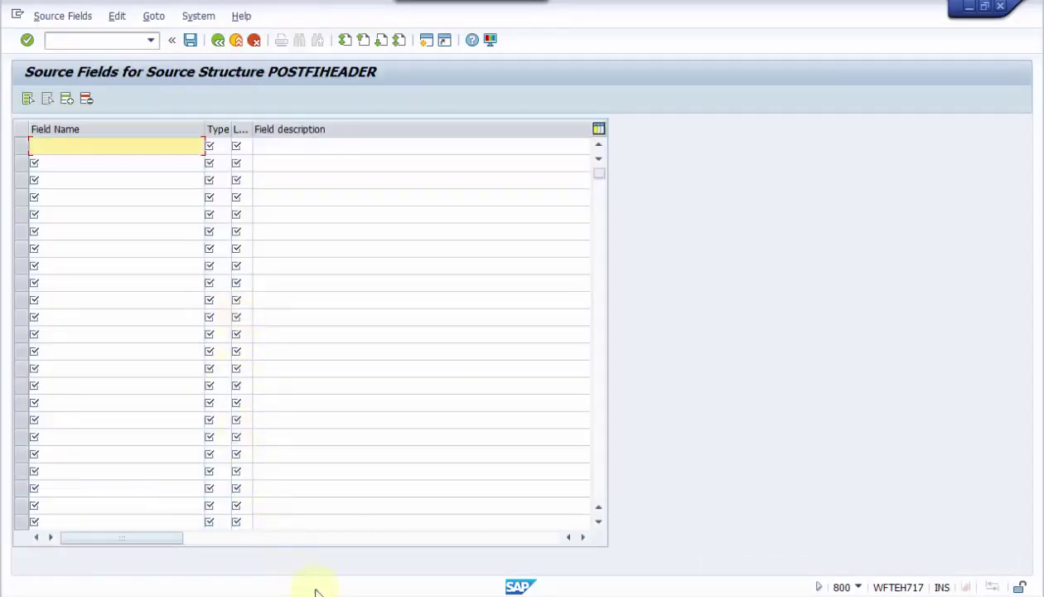
Switch to the fb01.xlsx workbook in Excel and copy the header field rows A1:D7 from the lsmw sheet.
left_click(344, 592)
left_click(152, 568)
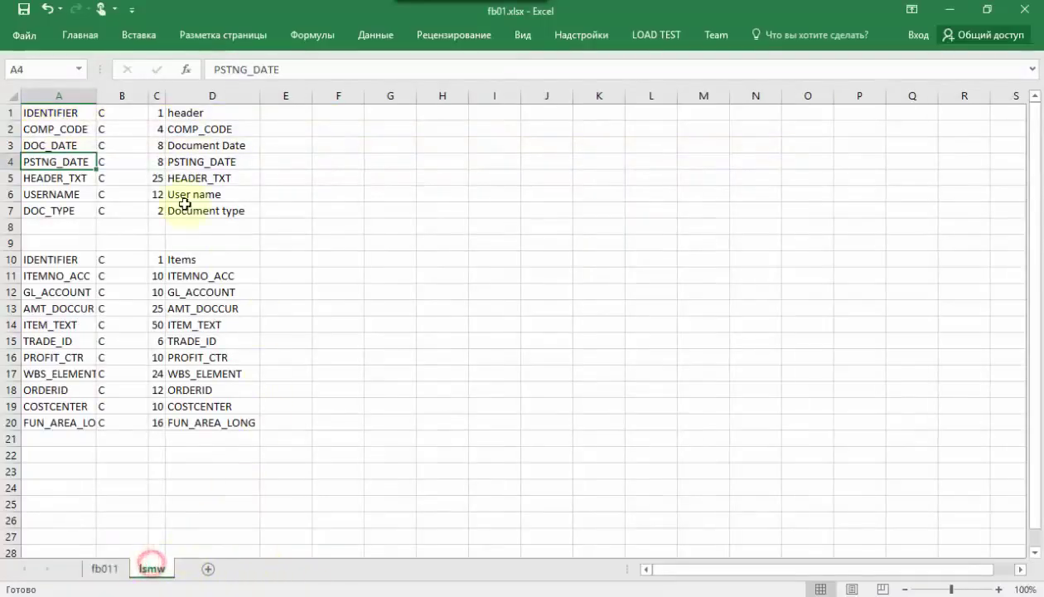
left_click_drag(49, 111, 203, 210)
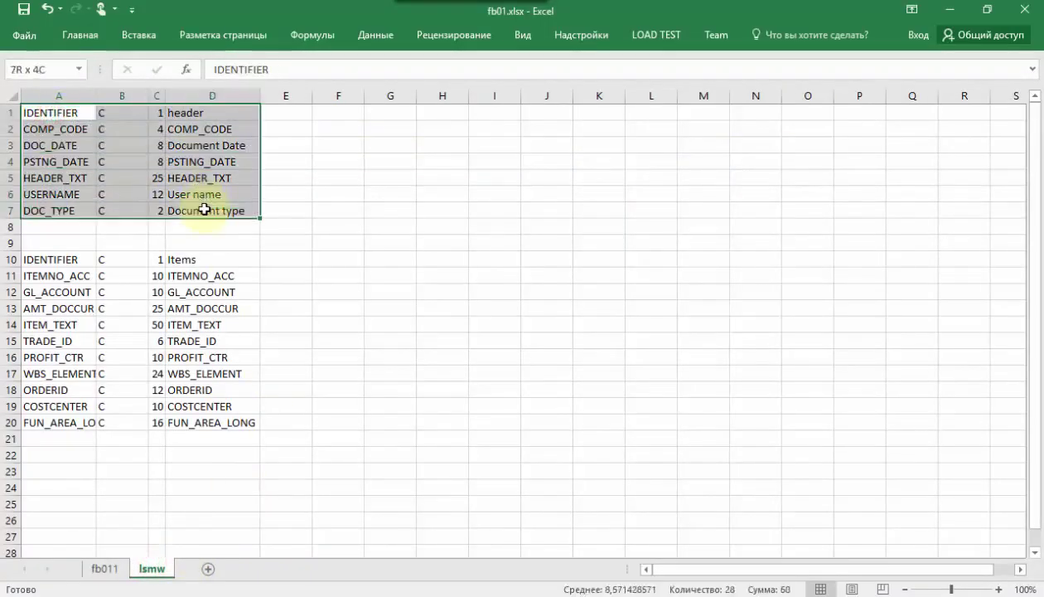
key("ctrl+c")
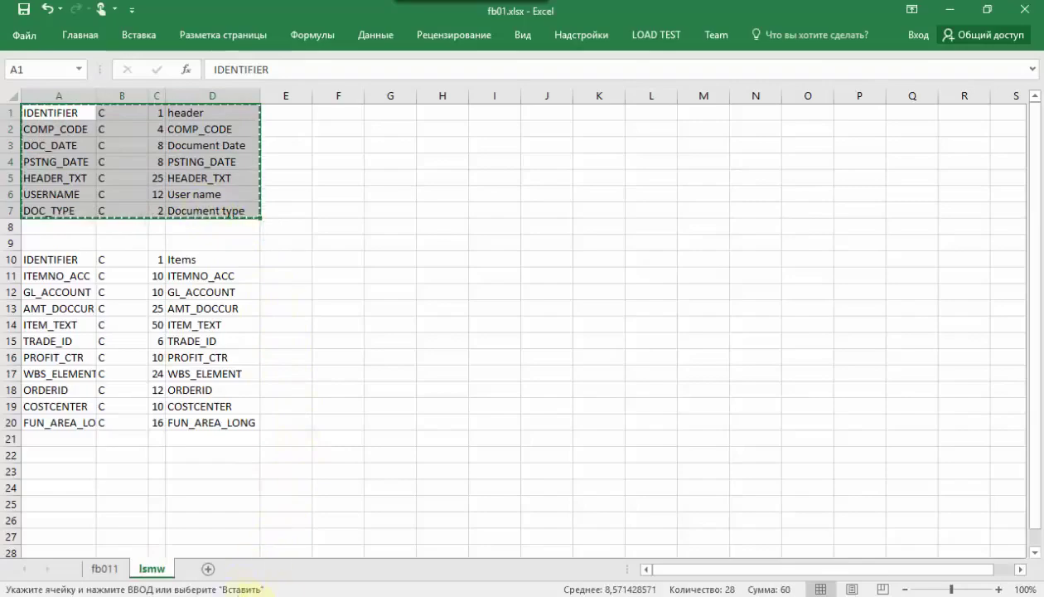
Return to SAP, paste the copied rows into the POSTFIHEADER field table starting at the first row, and save the fields.
left_click(298, 556)
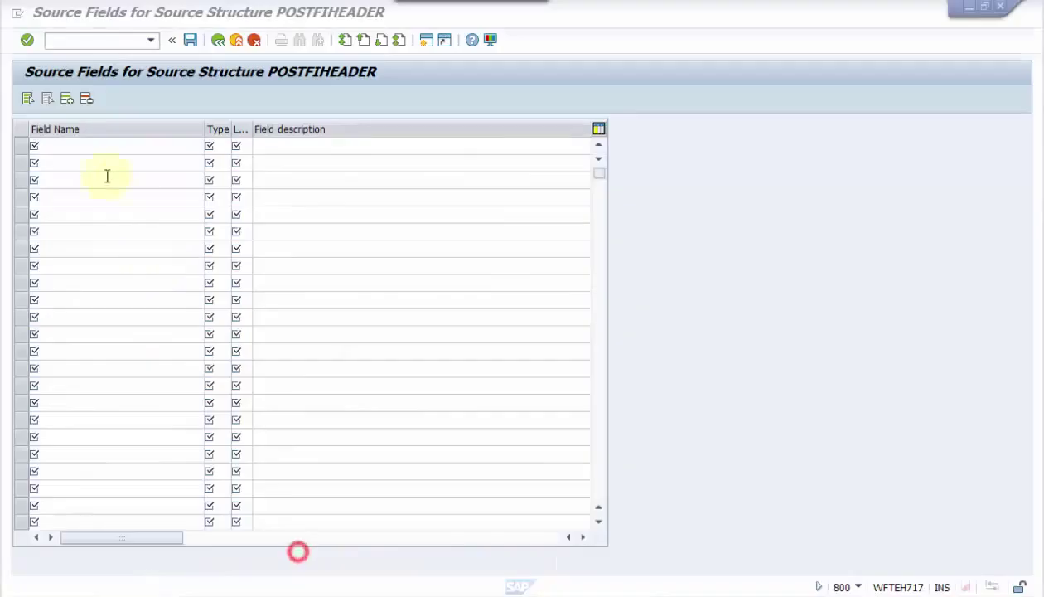
key("ctrl+v")
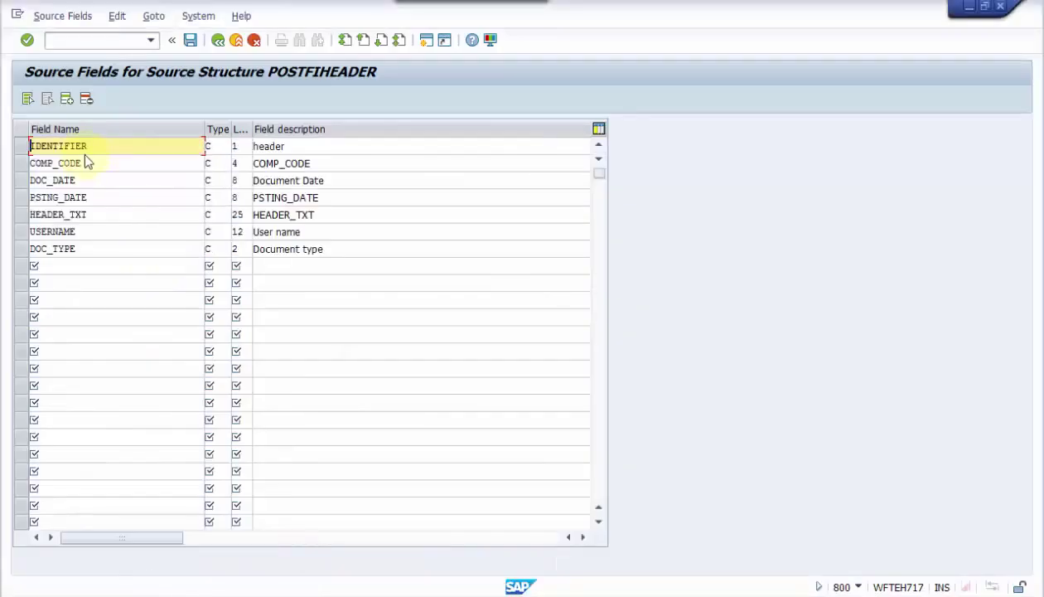
left_click(190, 40)
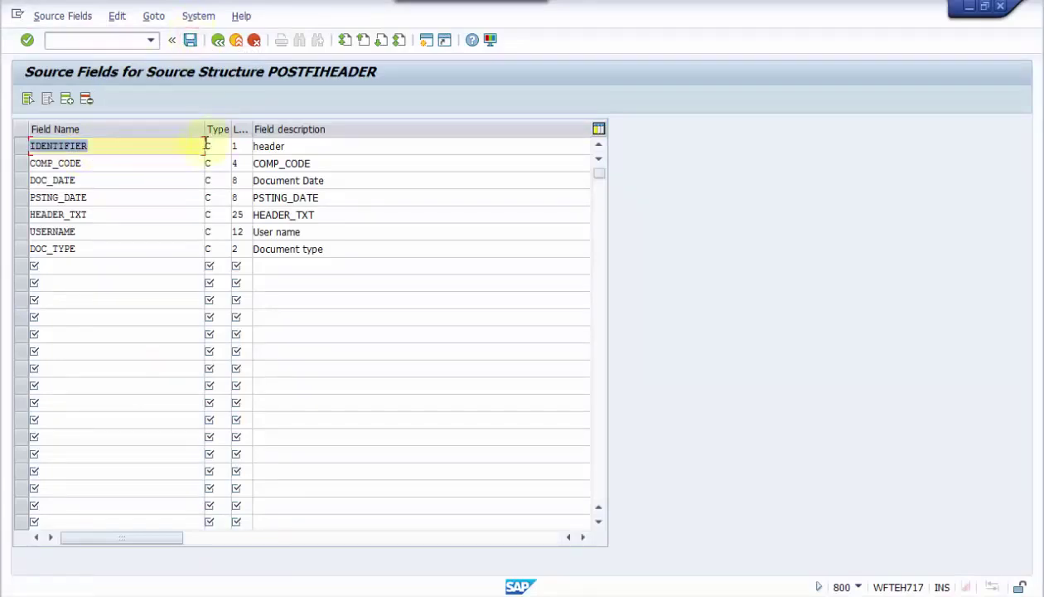
left_click(218, 42)
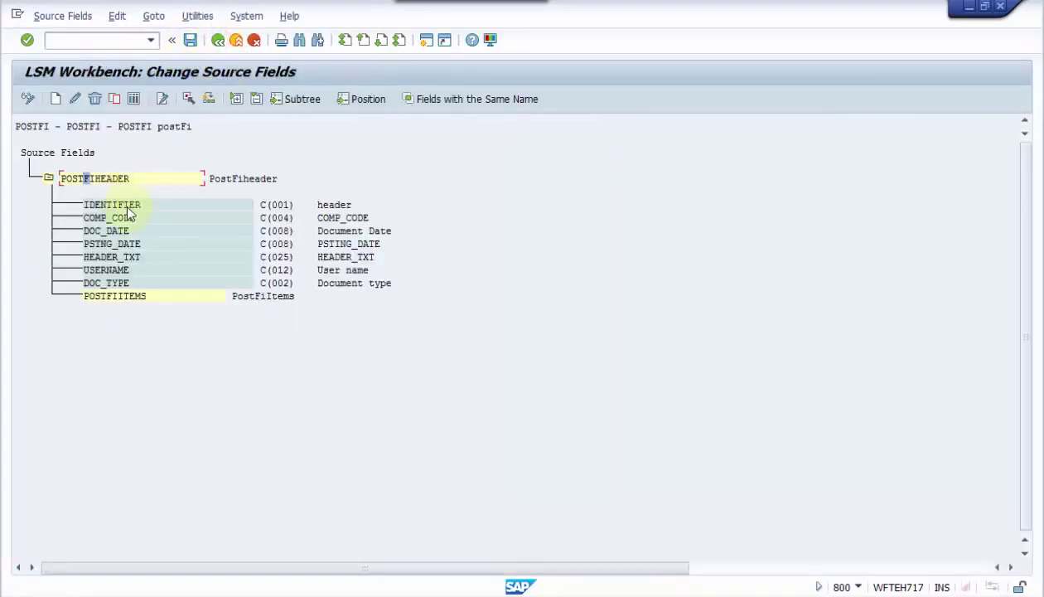
Set the identifying field content of the POSTFIHEADER field IDENTIFIER to H.
double_click(127, 207)
left_click(222, 367)
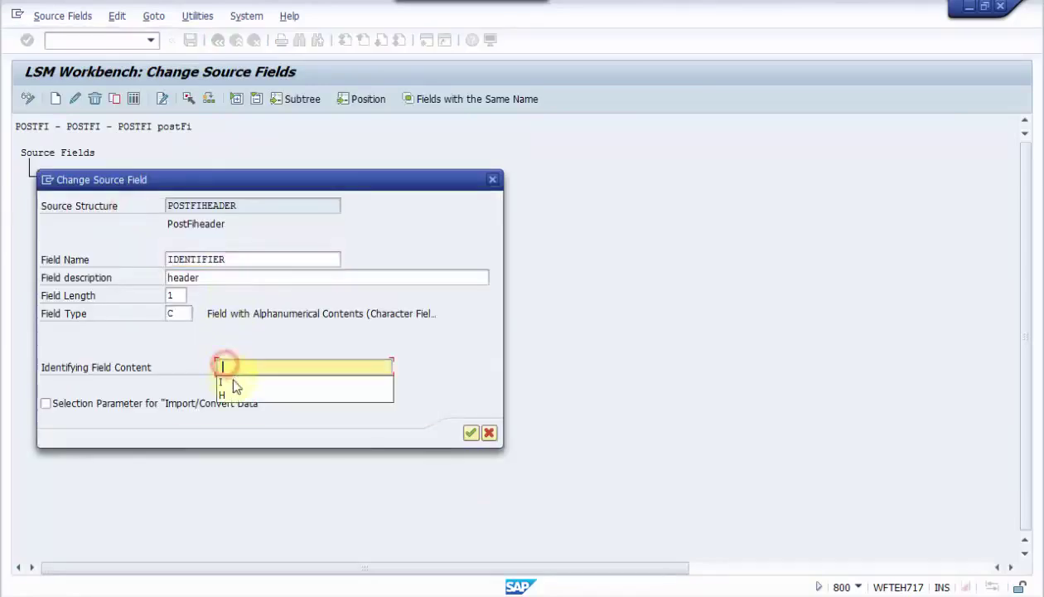
left_click(229, 394)
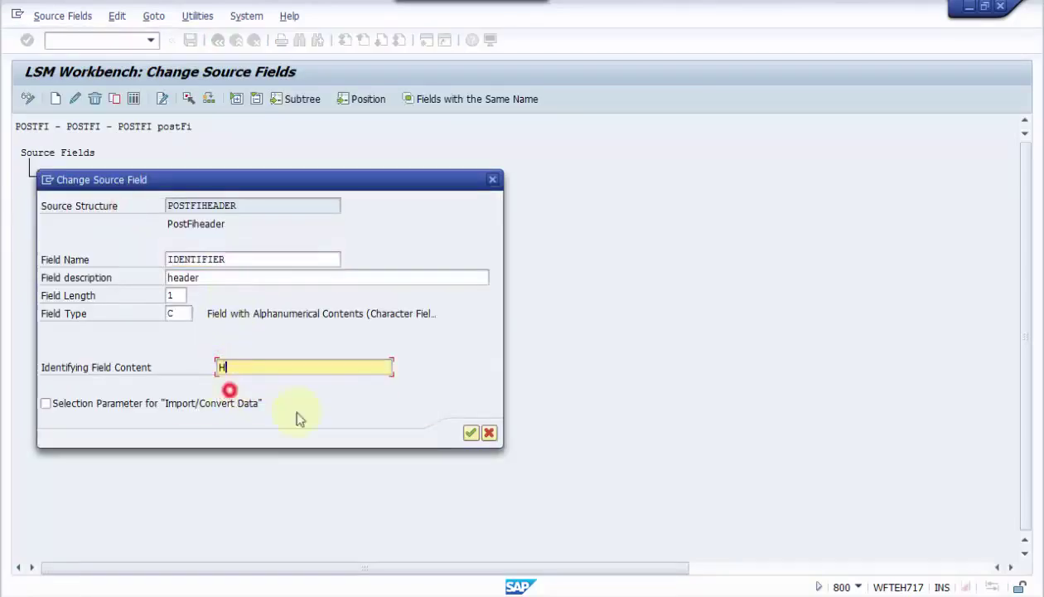
left_click(469, 433)
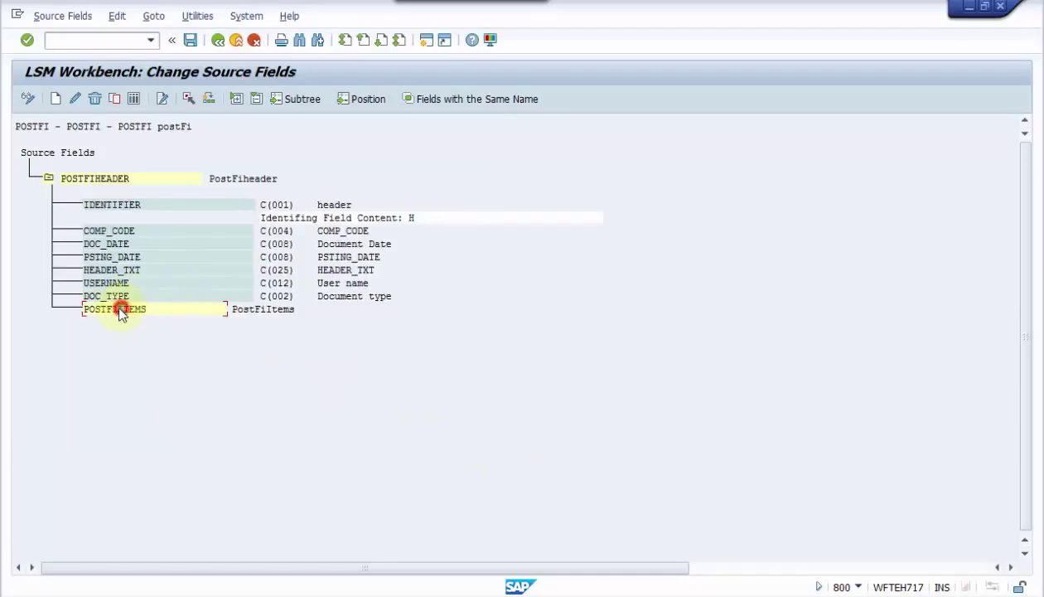
Open the field table of POSTFIITEMS, then switch to Excel and copy the item field rows A10:D20 from the lsmw sheet.
left_click(136, 99)
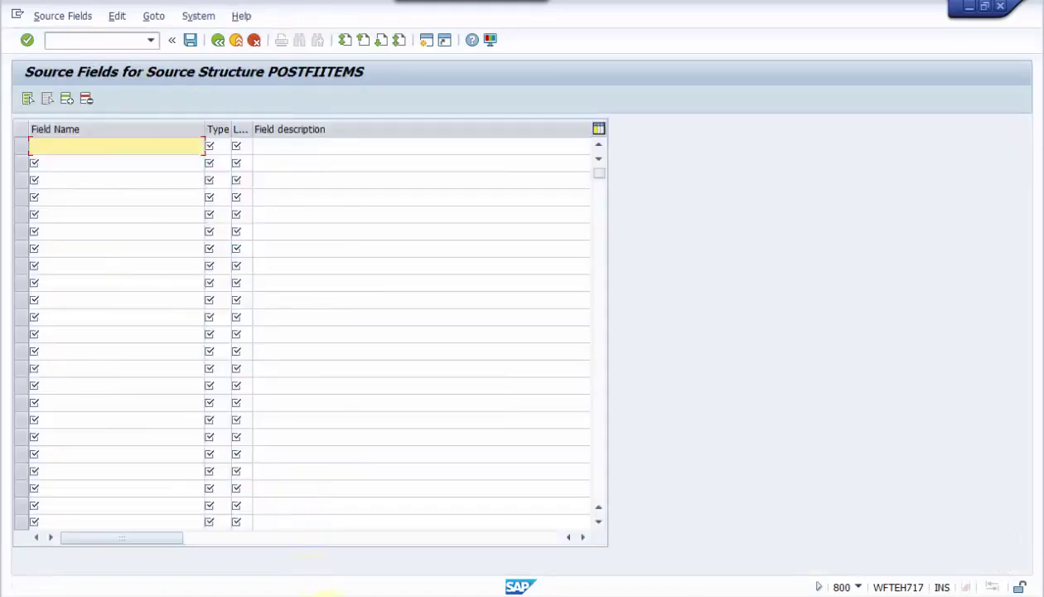
key("alt+Tab")
left_click_drag(37, 261, 209, 421)
key("ctrl+c")
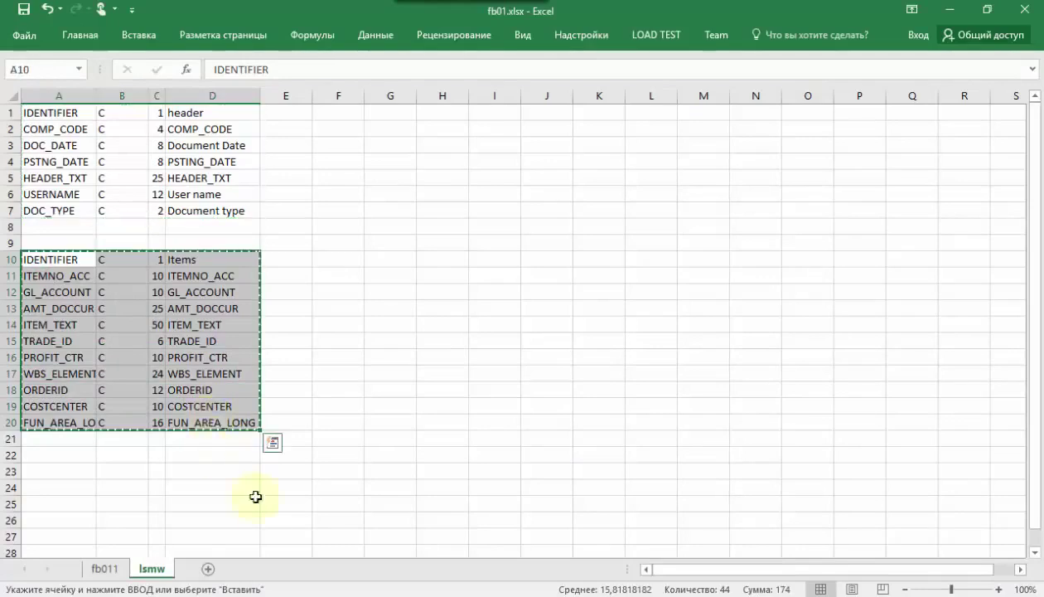
Return to SAP, paste the item rows into the POSTFIITEMS field table, and save the fields.
mouse_move(317, 590)
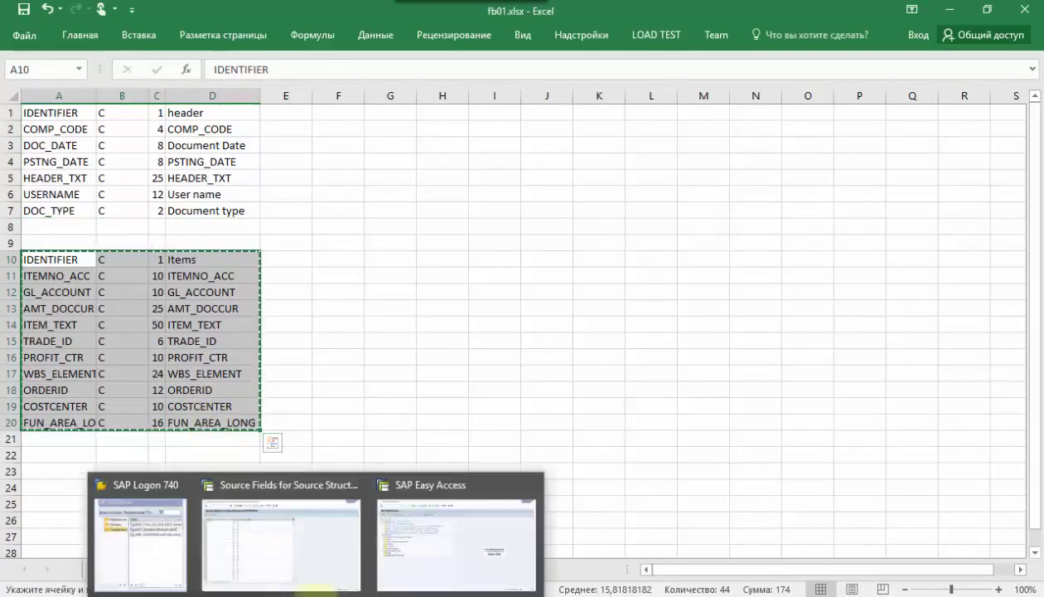
left_click(298, 557)
key("ctrl+v")
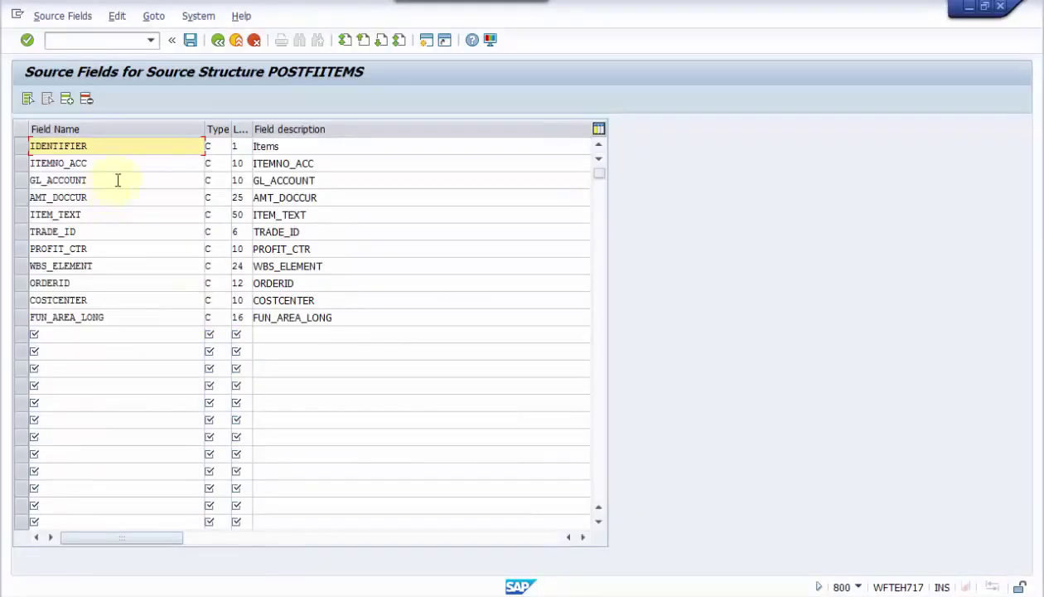
left_click(191, 42)
left_click(218, 41)
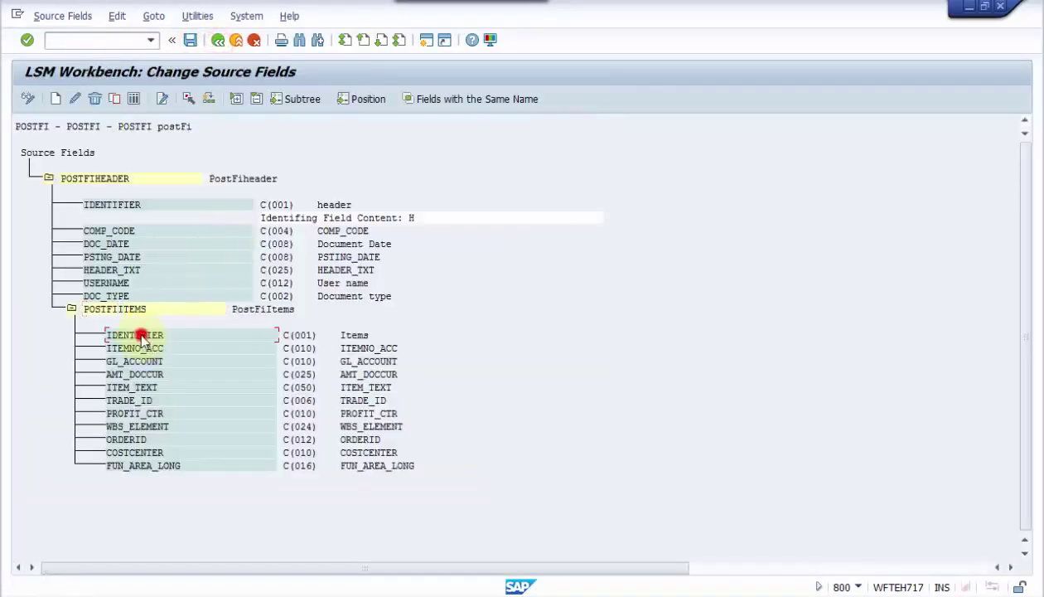
Set the identifying field content of the POSTFIITEMS field IDENTIFIER to I and save the source fields.
double_click(142, 336)
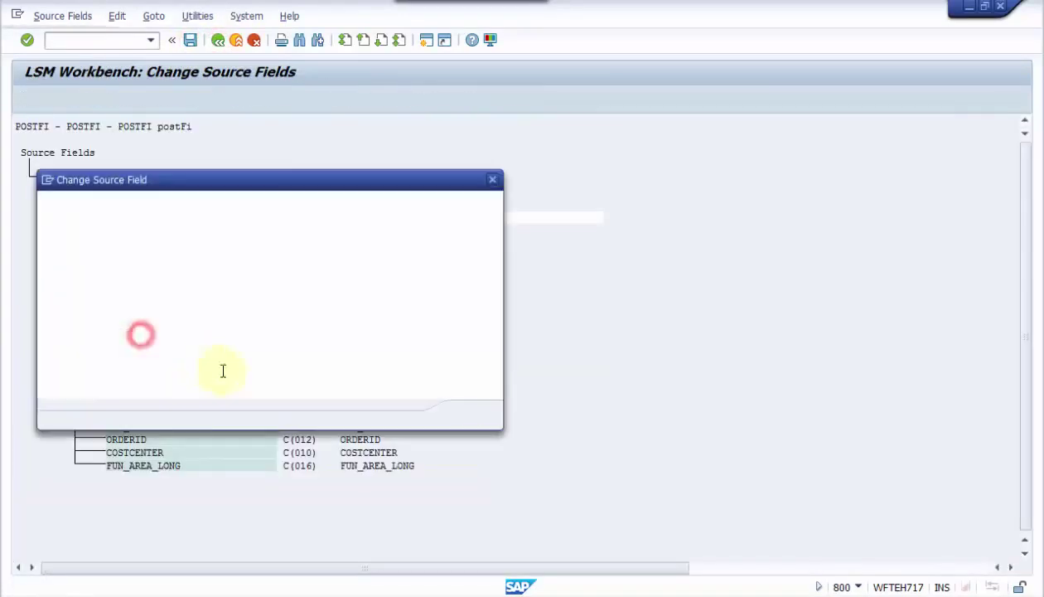
left_click(227, 368)
left_click(235, 395)
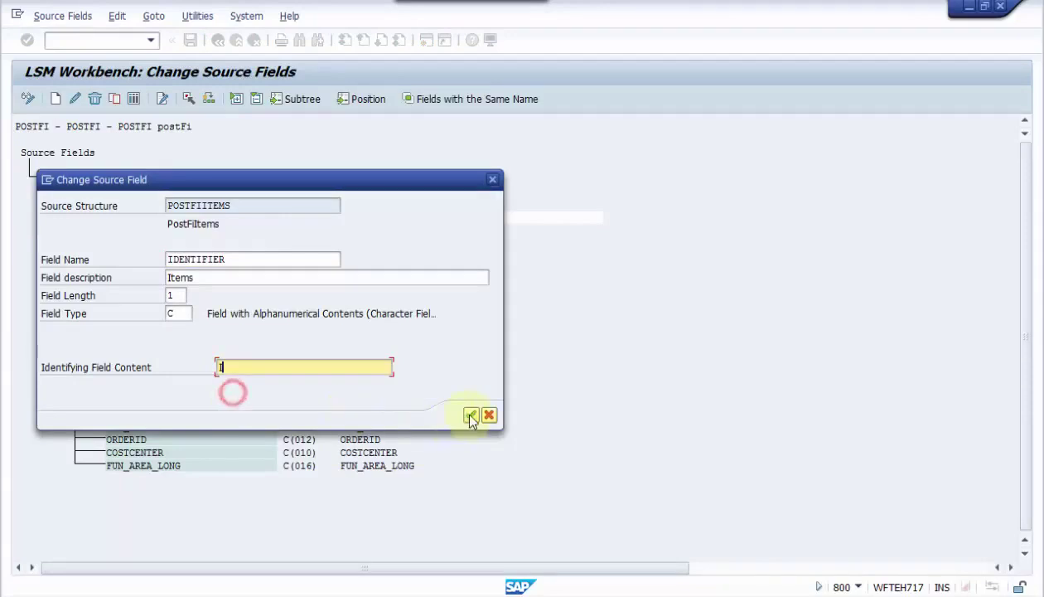
left_click(470, 415)
left_click(190, 40)
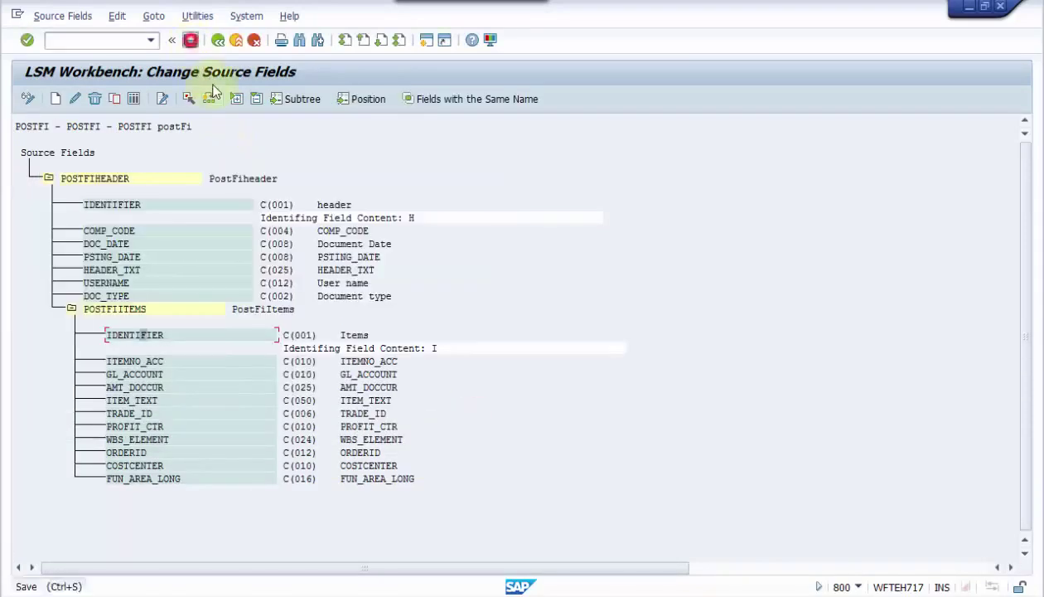
left_click(217, 41)
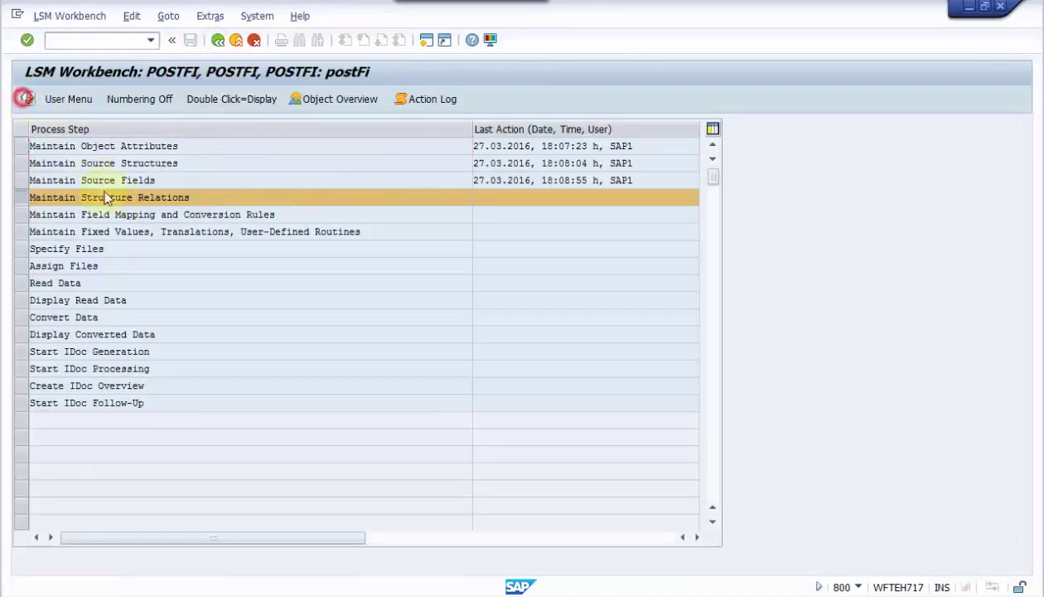
Open the structure relations for changing and assign source structure POSTFIHEADER to the header segment E1BPACHE09.
double_click(105, 198)
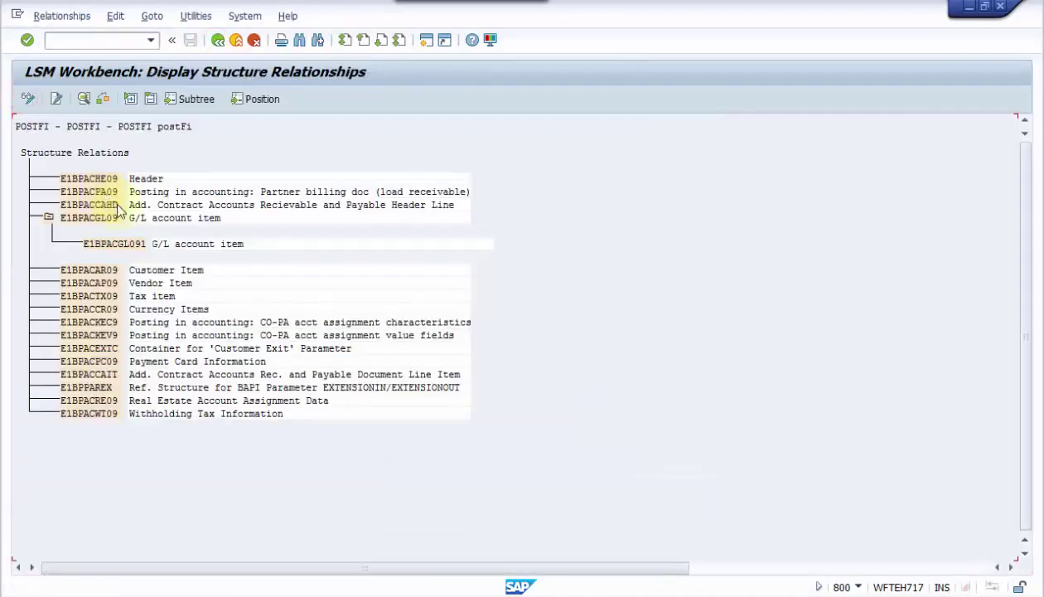
left_click(30, 99)
left_click(87, 99)
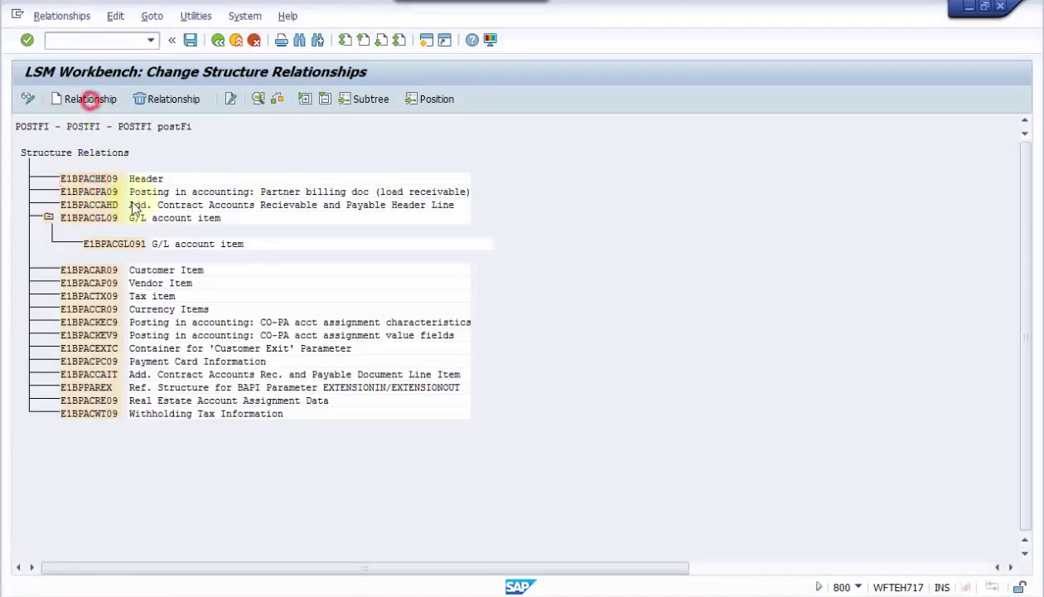
double_click(77, 216)
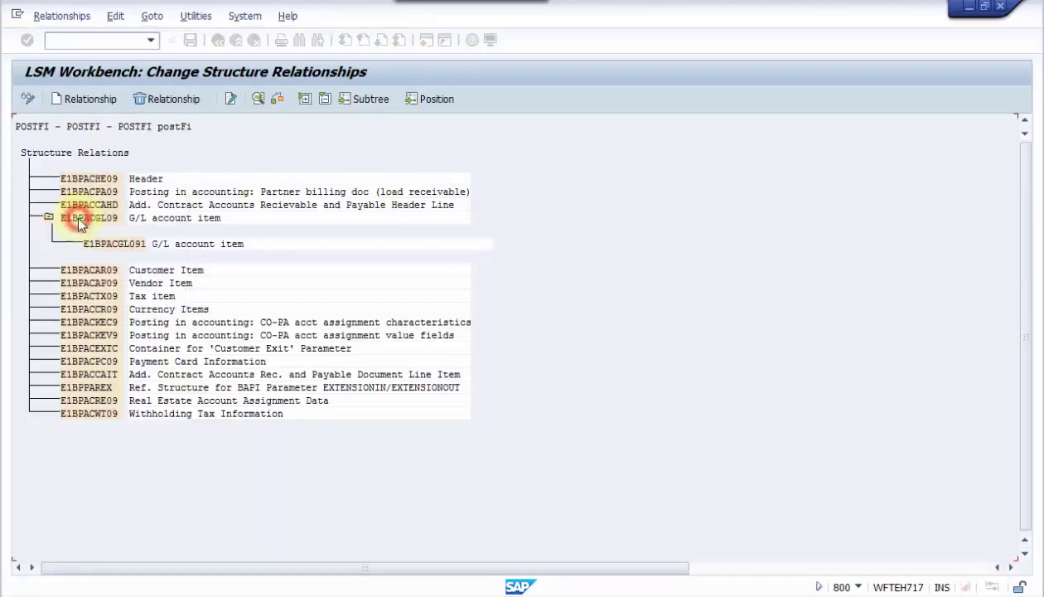
Assign source structure POSTFIITEMS to the G/L account segment E1BPACGL09 and the currency segment E1BPACCR09, and save the relations.
left_click(82, 99)
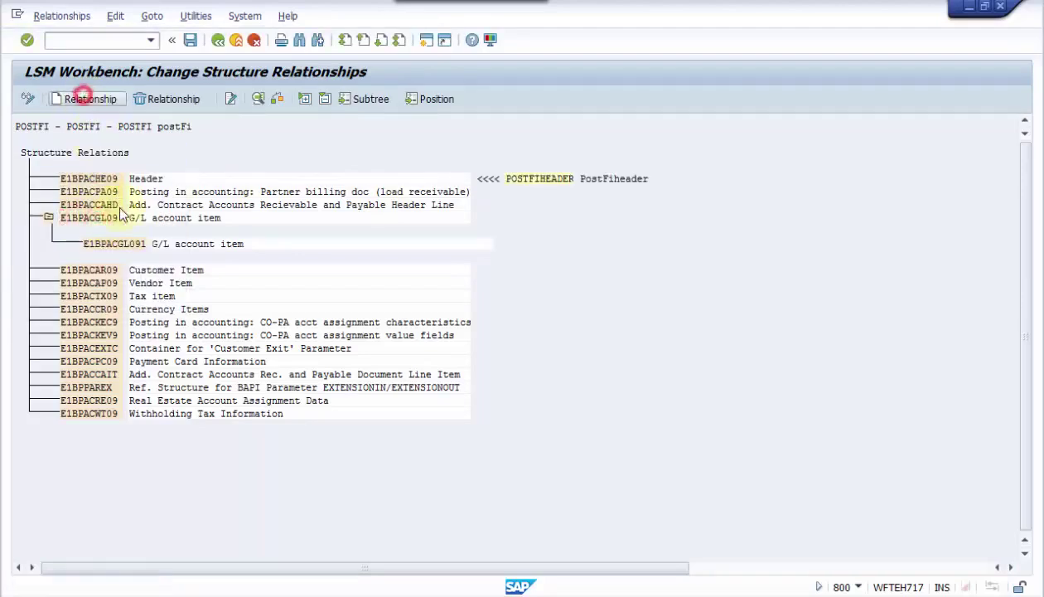
double_click(66, 230)
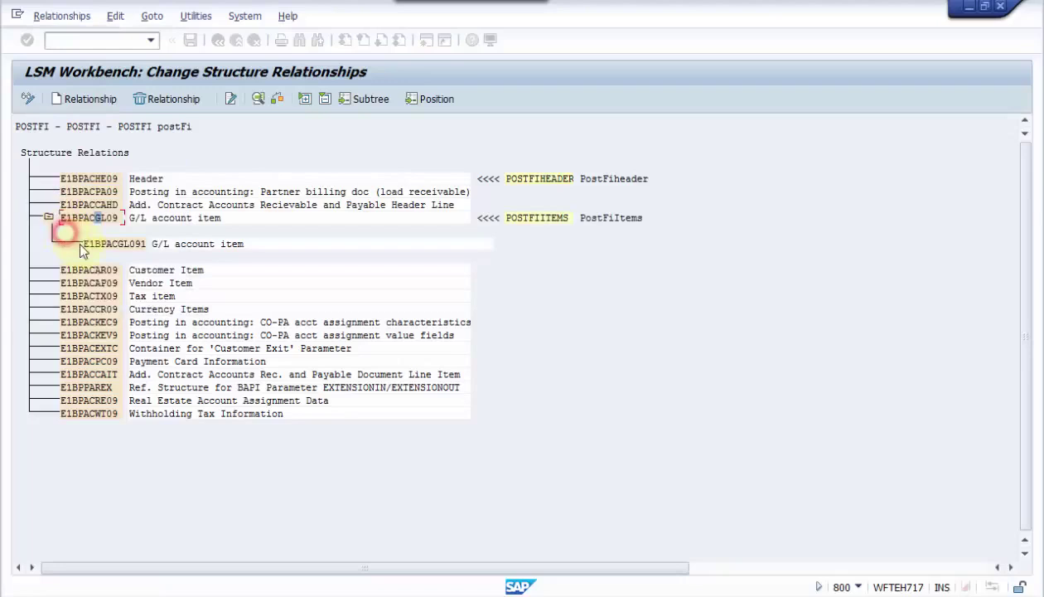
double_click(98, 308)
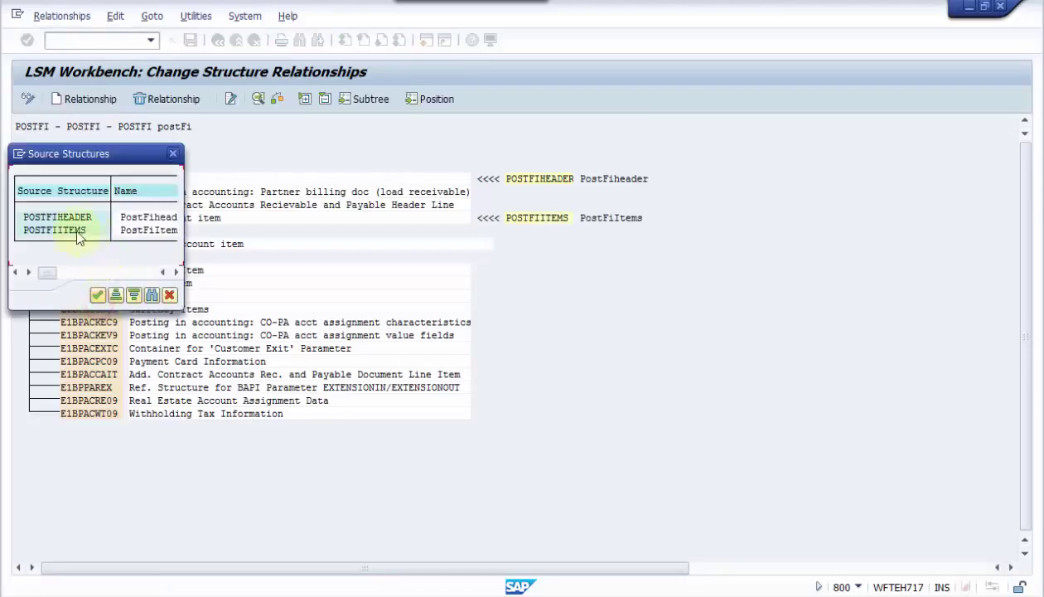
left_click(77, 229)
left_click(96, 296)
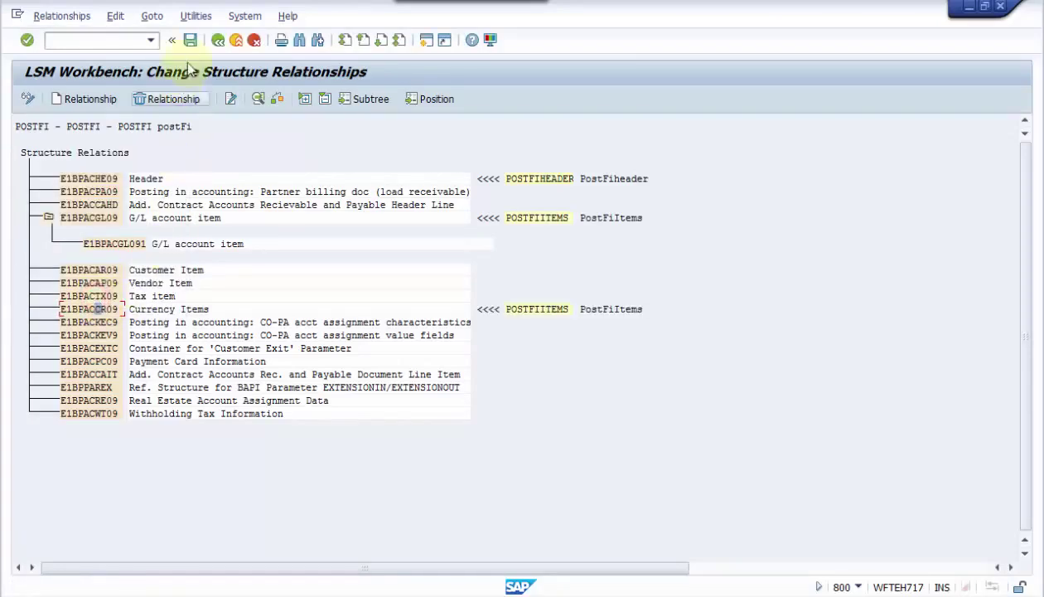
left_click(190, 40)
left_click(218, 40)
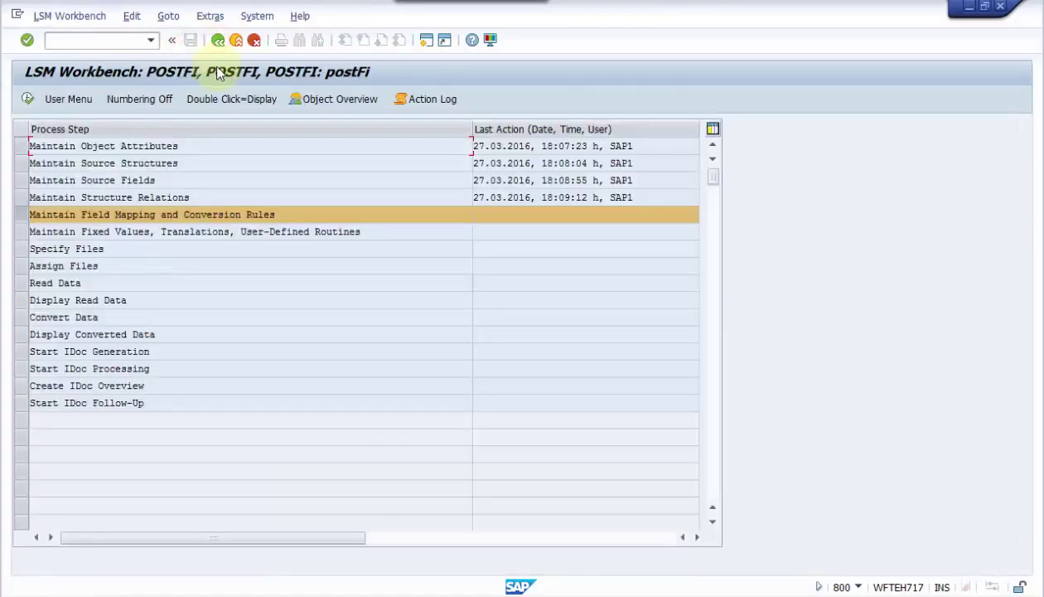
Open the field mapping and conversion rules for changing and run auto field mapping for fields with the same name, without confirmation.
left_click(28, 99)
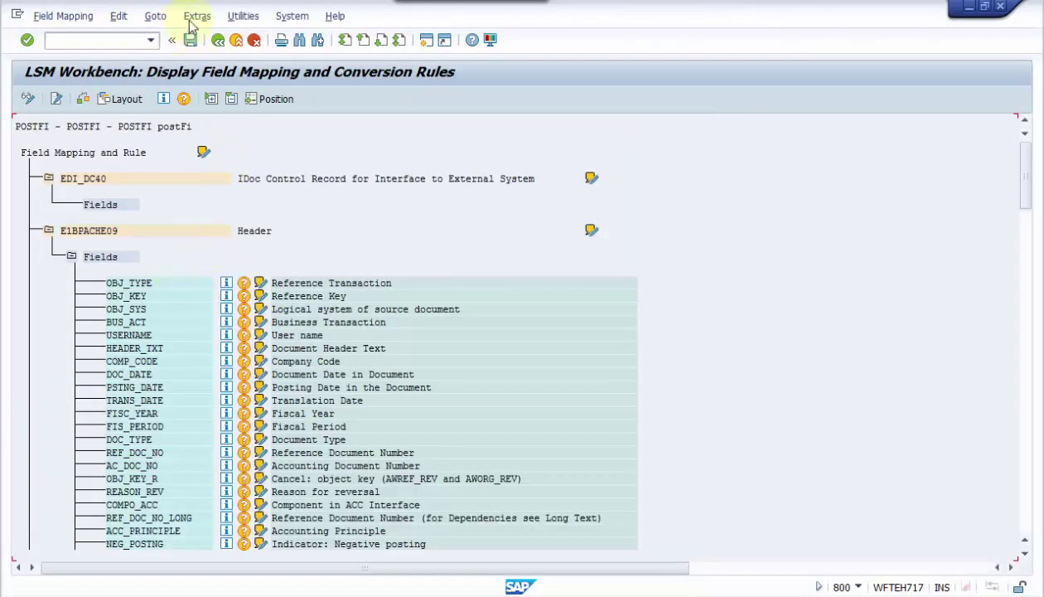
left_click(30, 99)
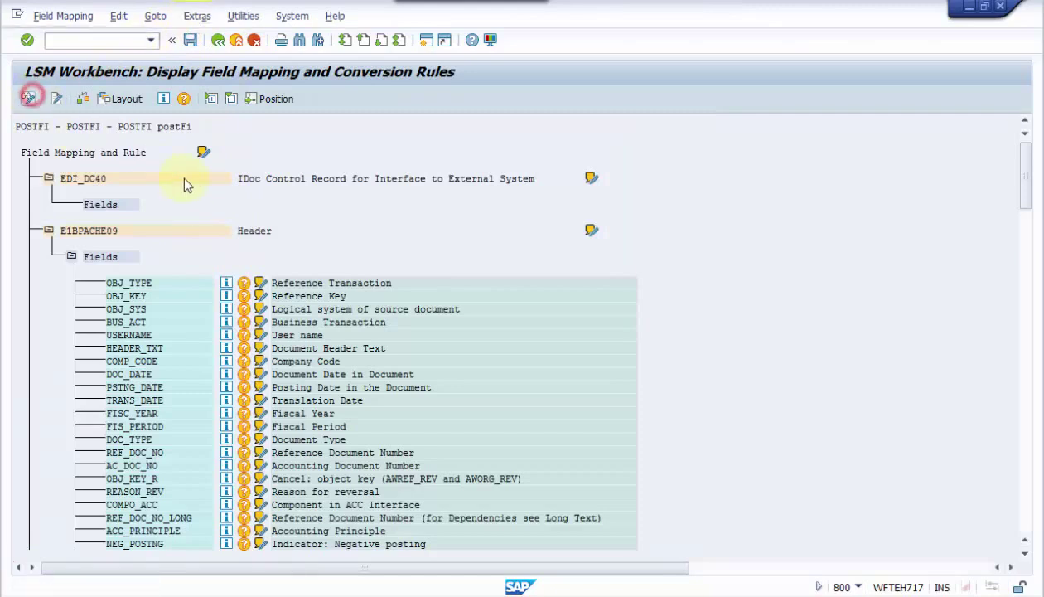
left_click(197, 16)
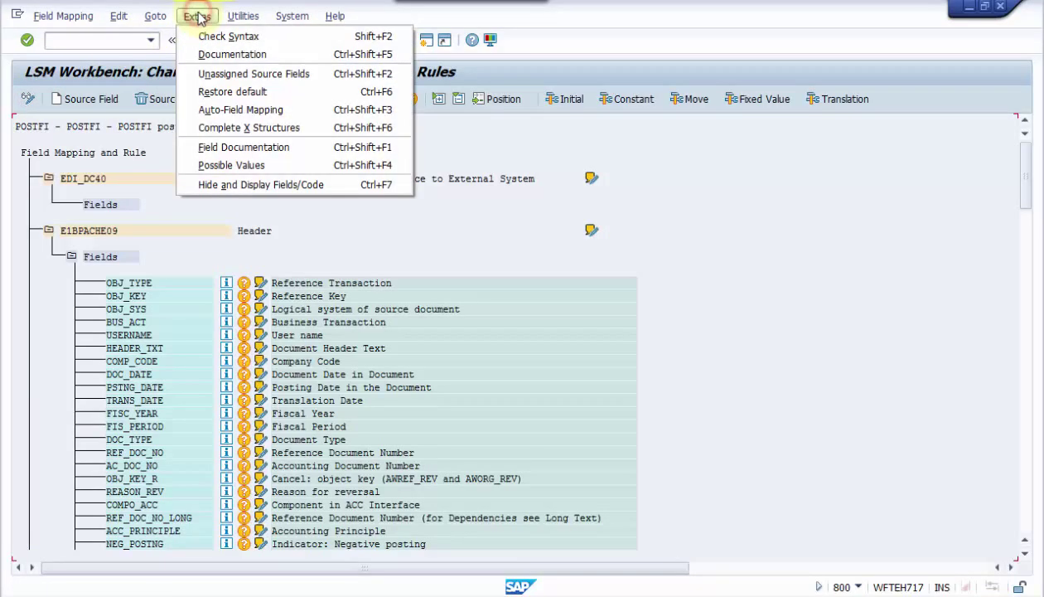
left_click(232, 109)
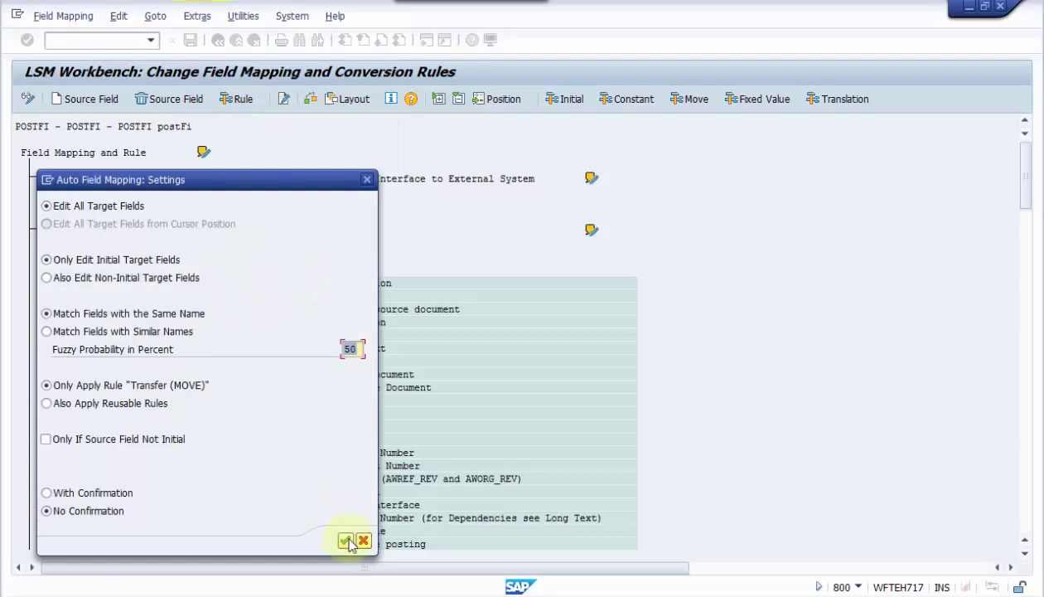
left_click(345, 541)
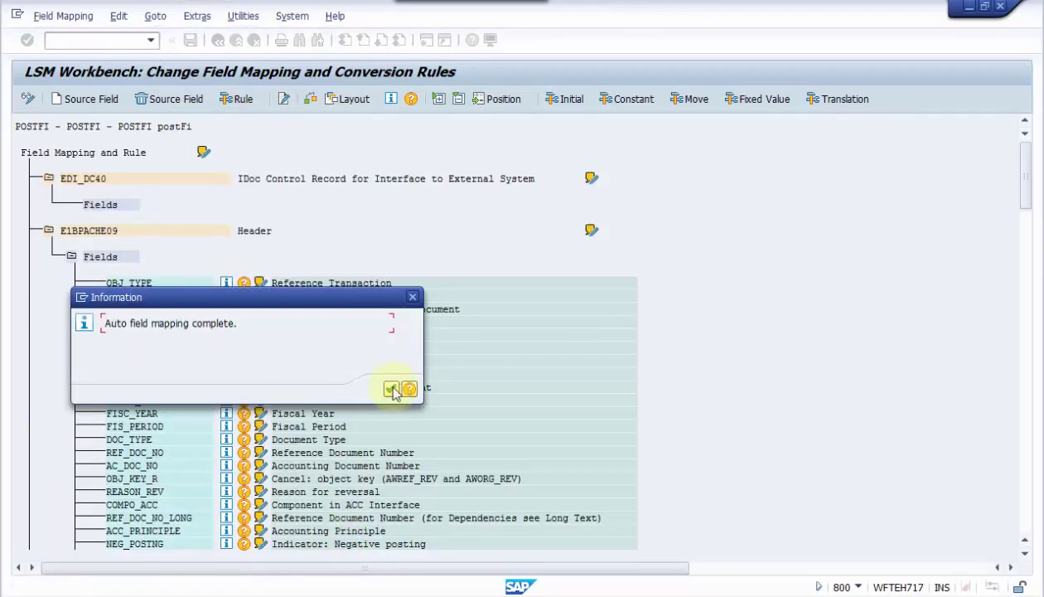
left_click(386, 390)
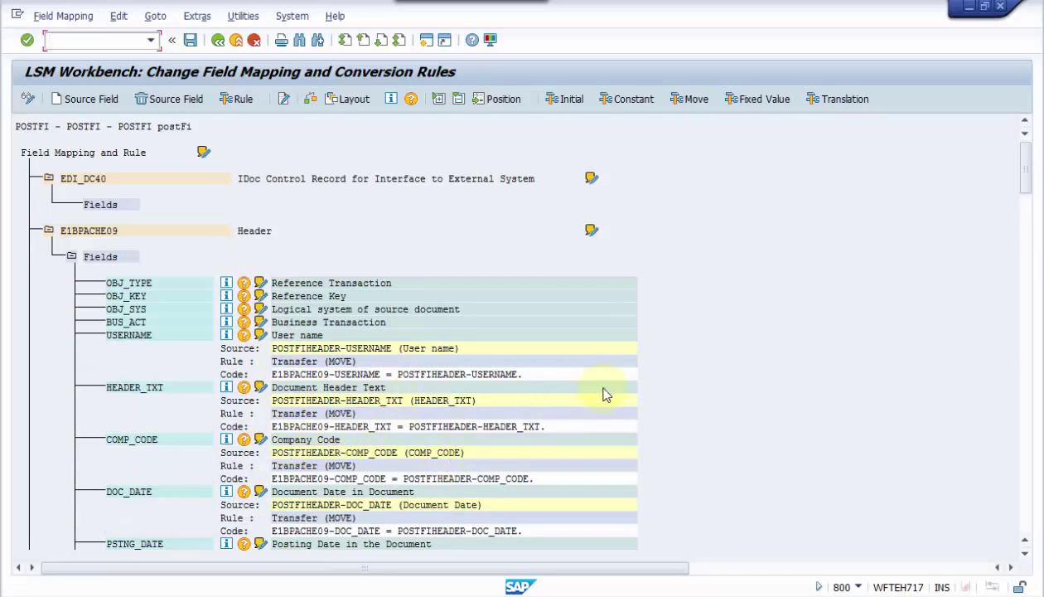
scroll(604, 394, "down", 3)
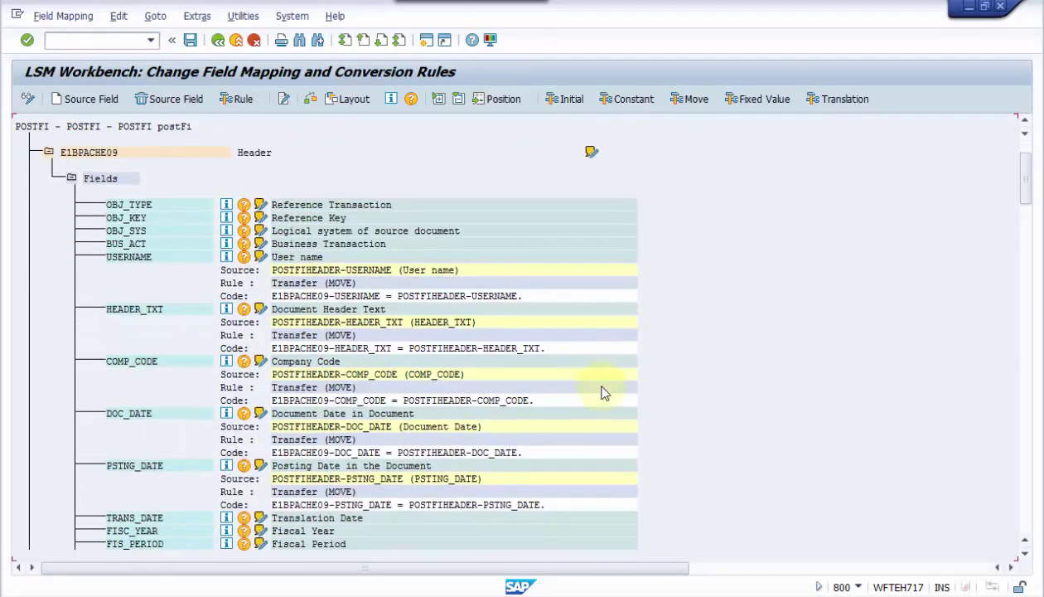
scroll(605, 394, "down", 1)
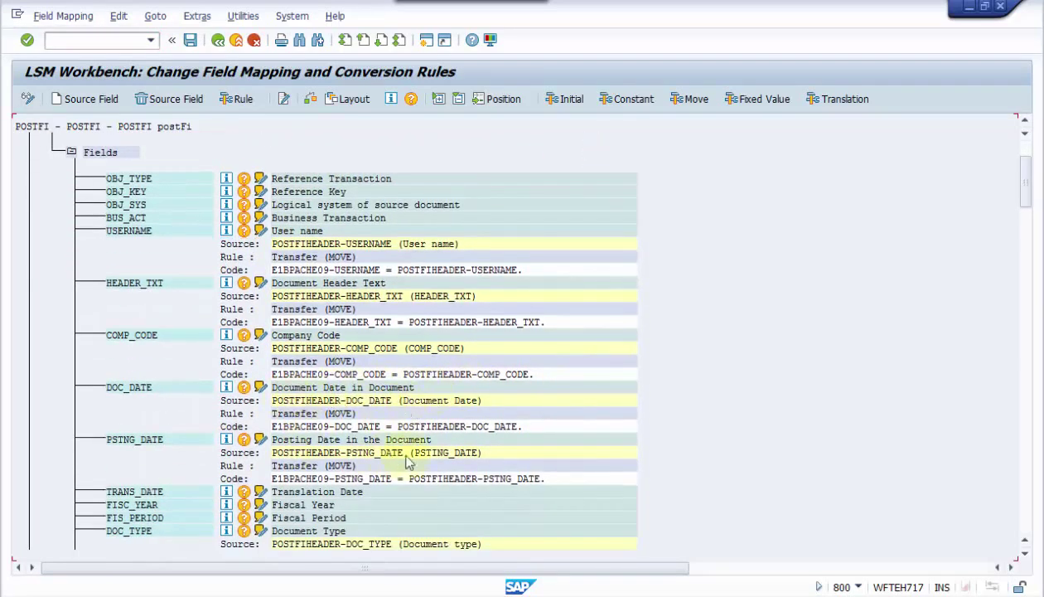
Review the automatically mapped fields and transfer rules of the header, G/L account and currency segments E1BPACHE09, E1BPACGL09 and E1BPACCR09.
scroll(801, 427, "down", 5)
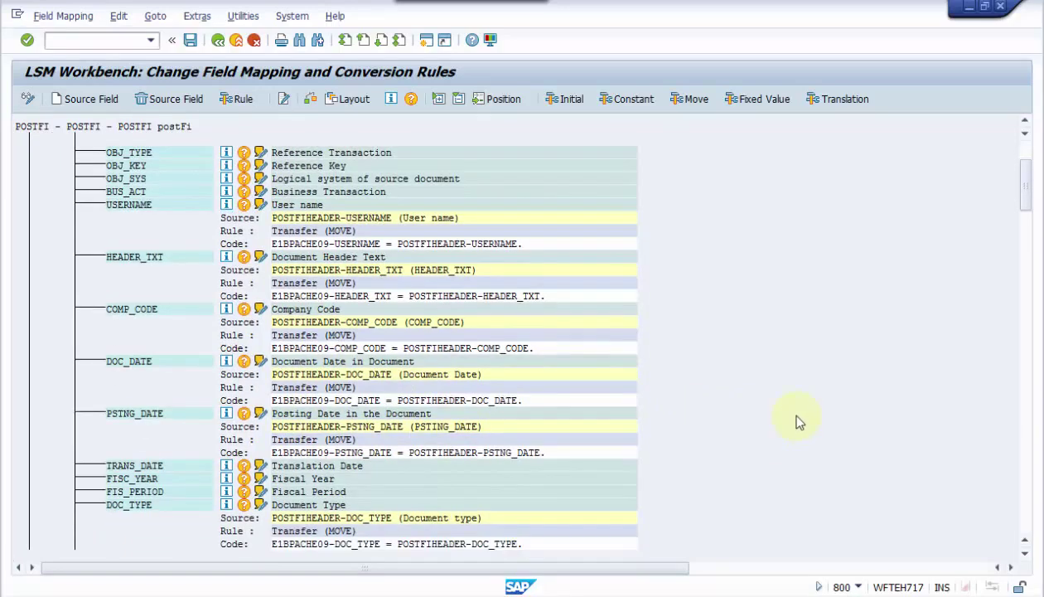
scroll(795, 421, "down", 2)
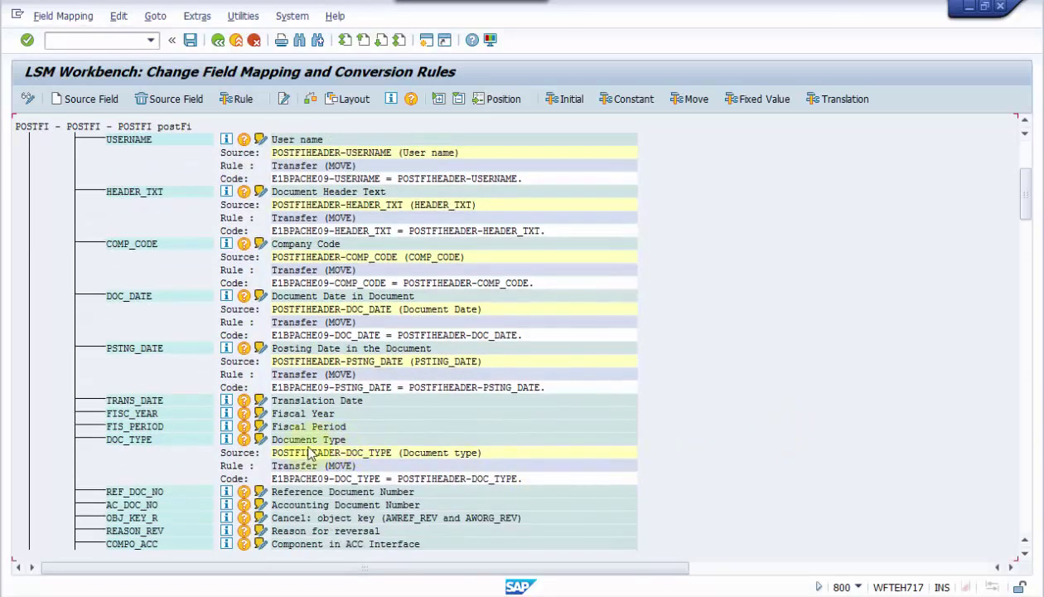
scroll(784, 410, "down", 3)
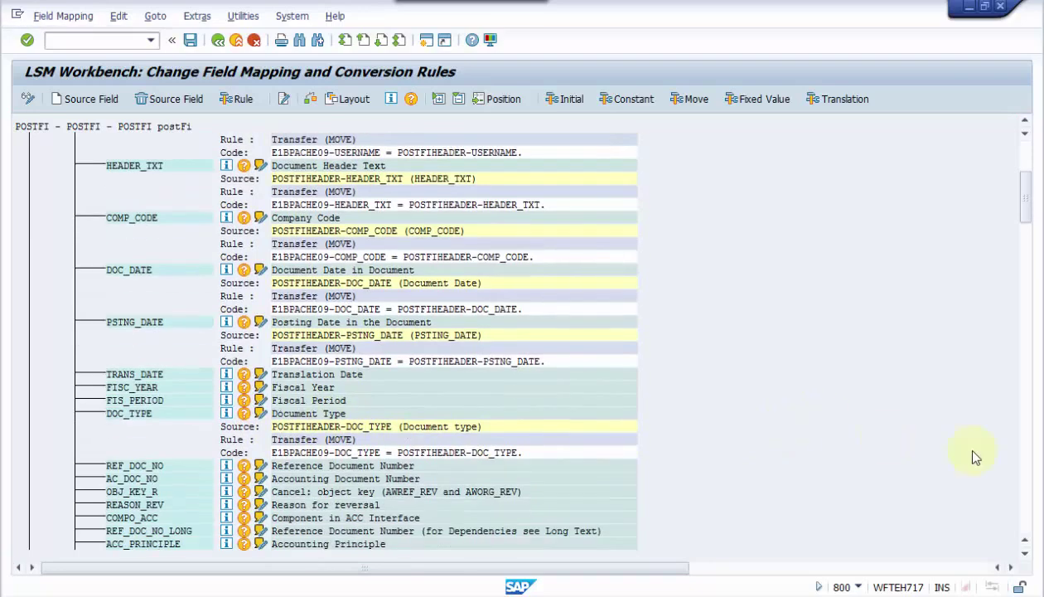
left_click(1026, 452)
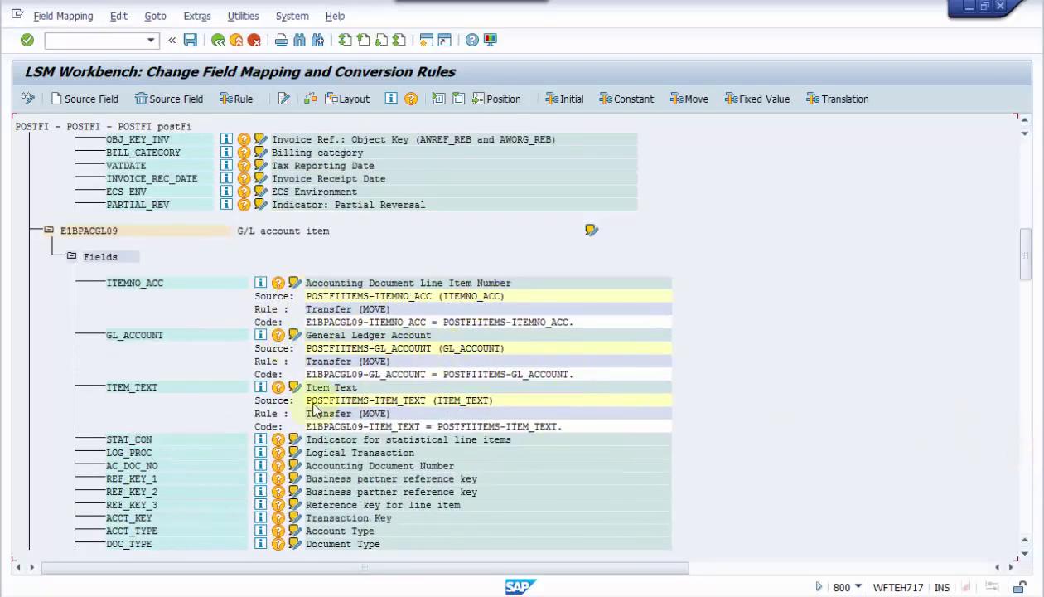
left_click(1025, 423)
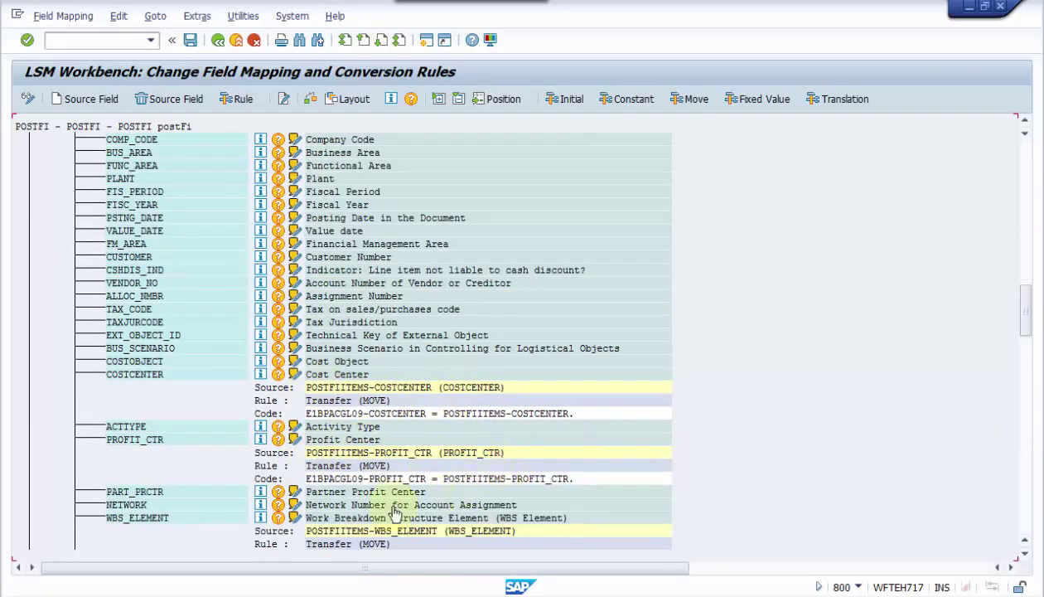
left_click(1020, 476)
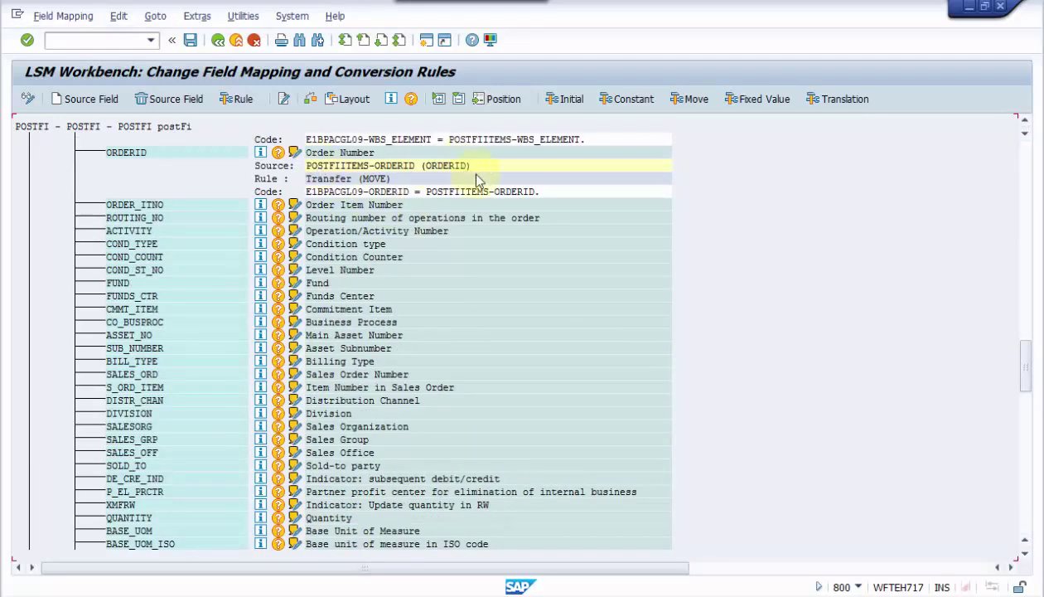
scroll(756, 321, "up", 4)
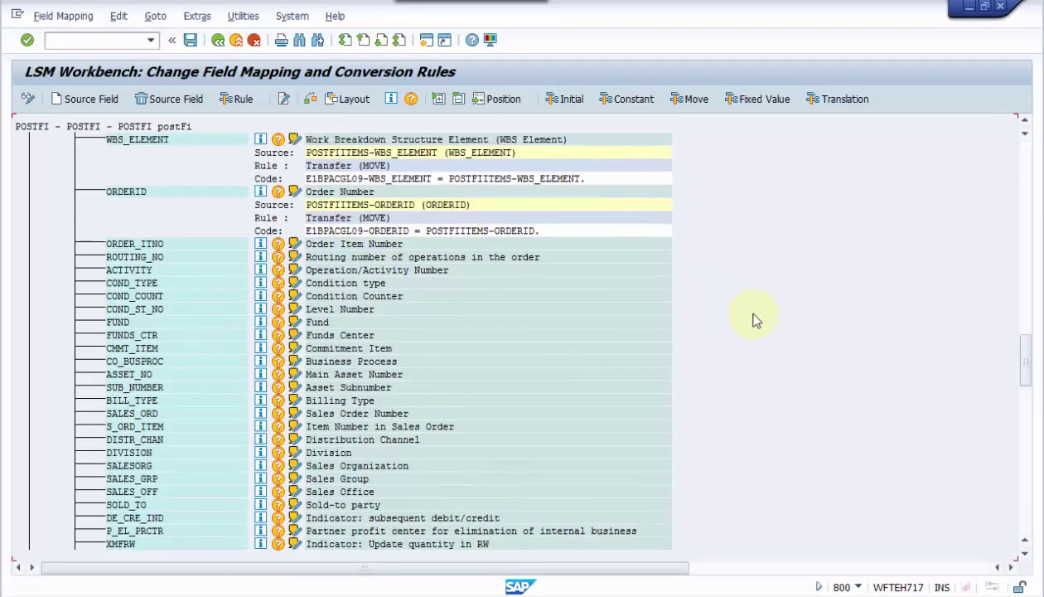
scroll(756, 321, "down", 1)
scroll(829, 356, "down", 2)
left_click(1021, 464)
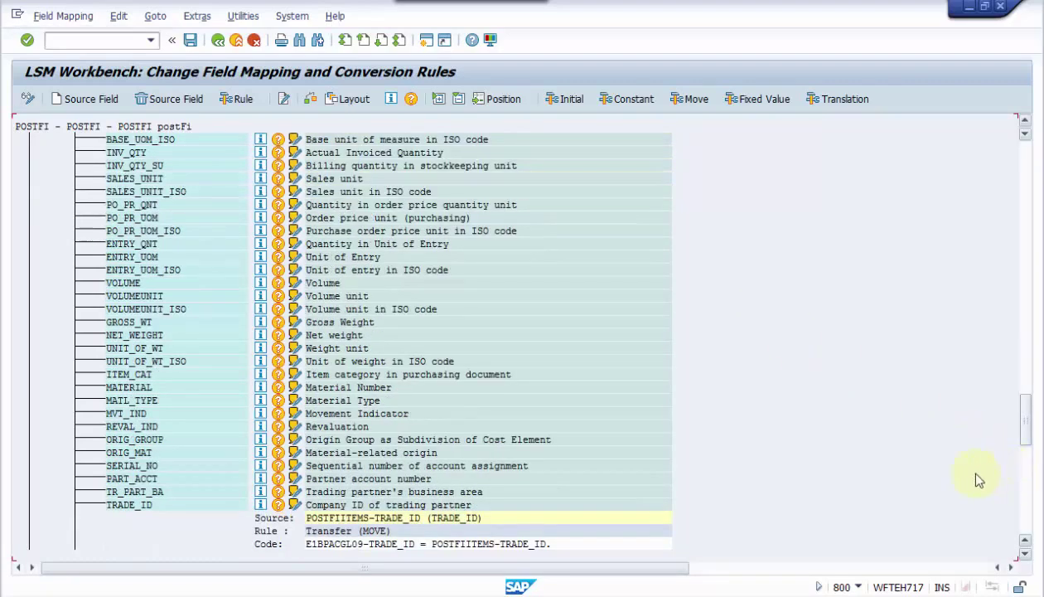
scroll(911, 457, "down", 4)
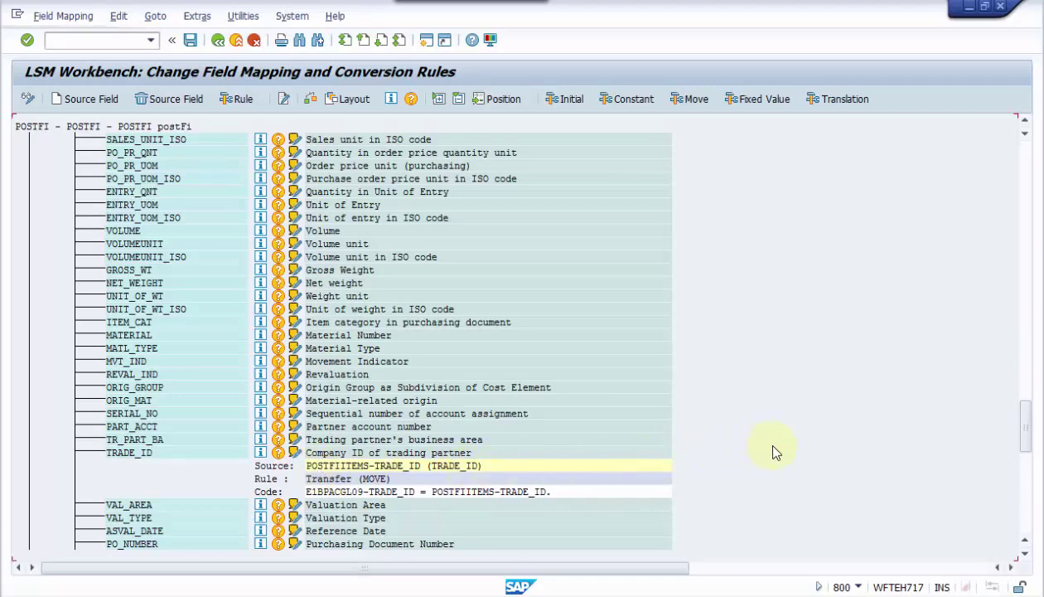
scroll(773, 448, "down", 6)
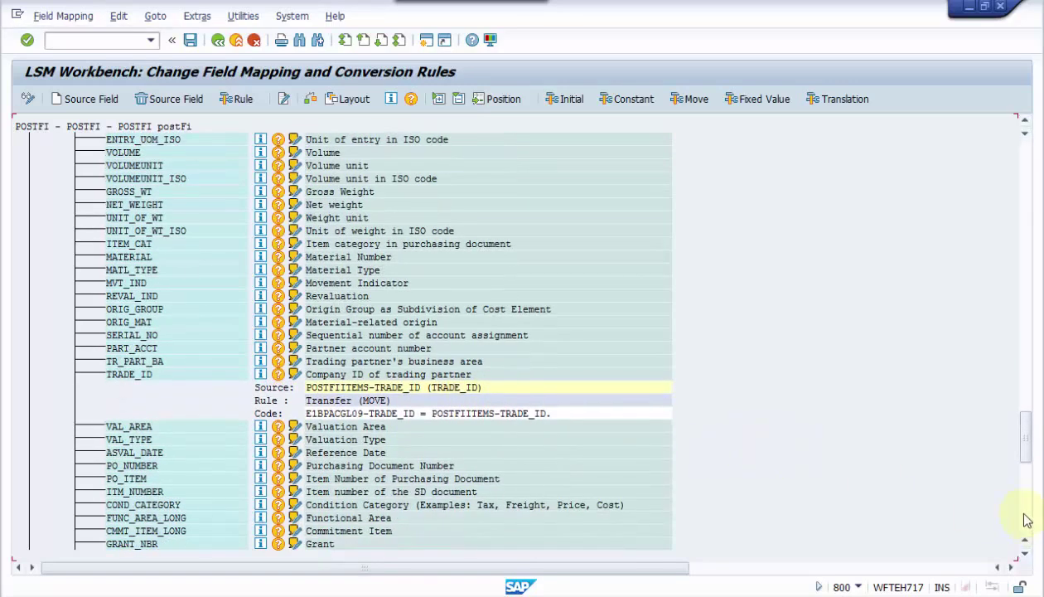
left_click(1020, 508)
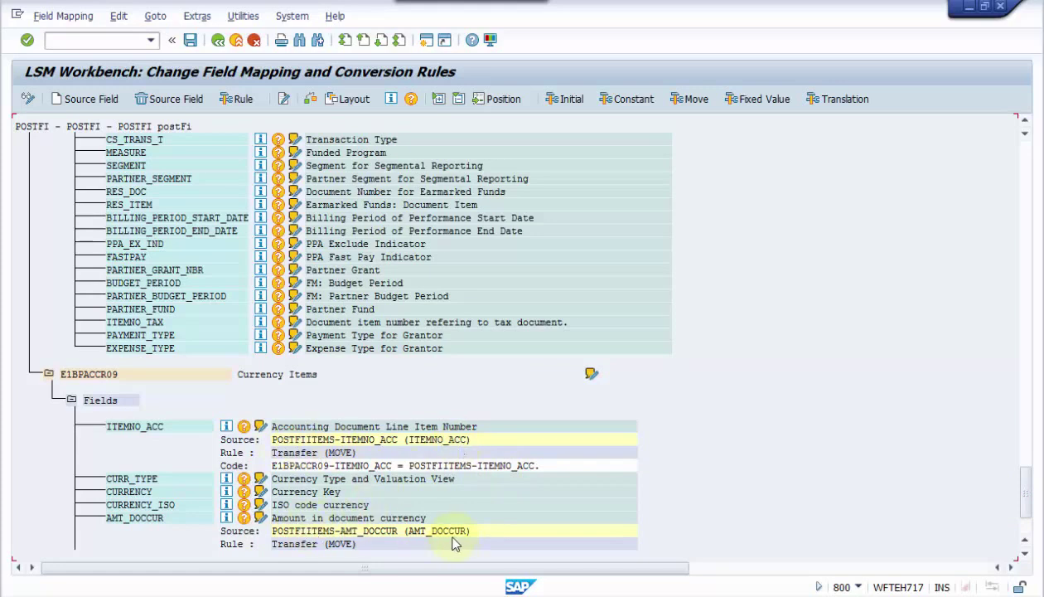
Assign the constant RUB to the CURRENCY field of segment E1BPACCR09, save the field mapping and return to the process steps.
double_click(288, 494)
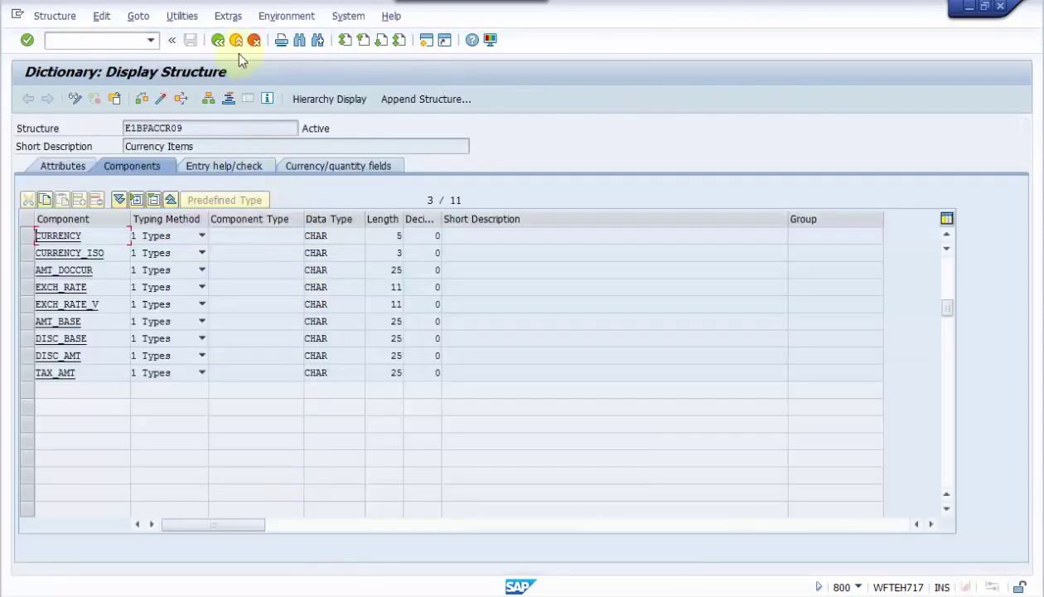
left_click(217, 41)
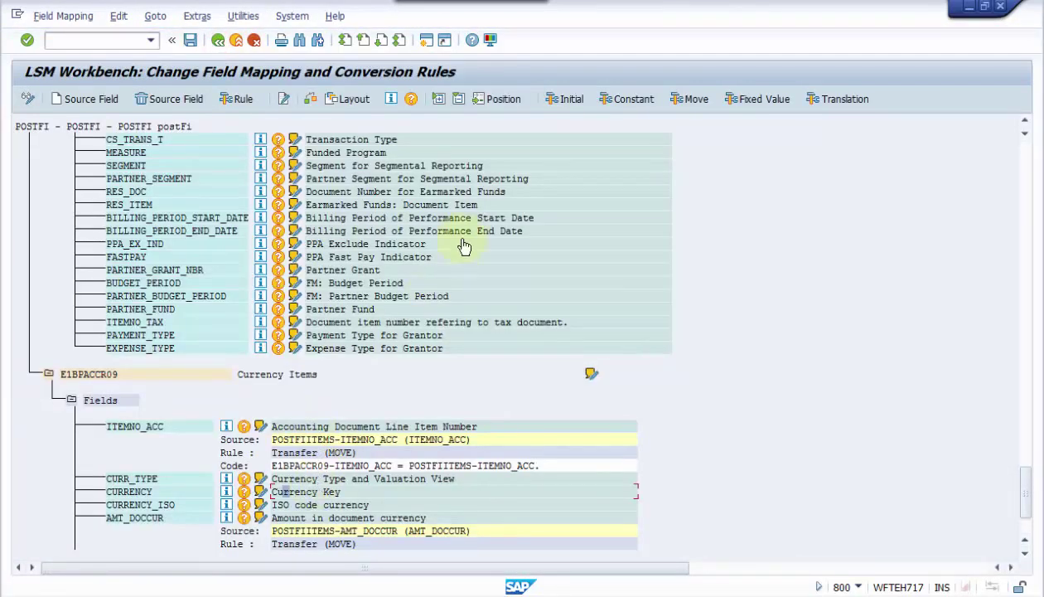
left_click(643, 105)
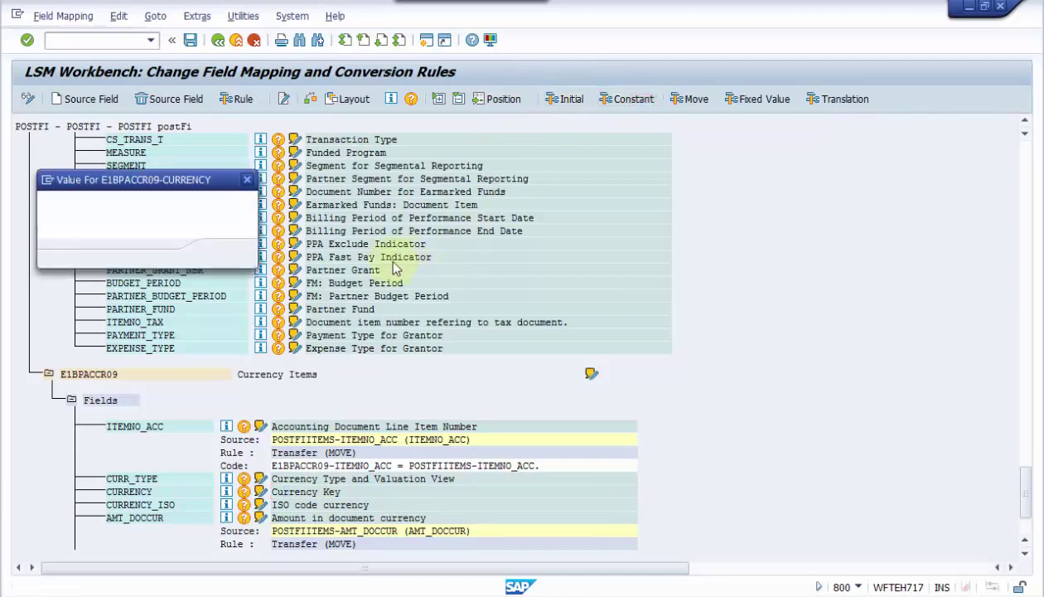
left_click(170, 206)
left_click(170, 221)
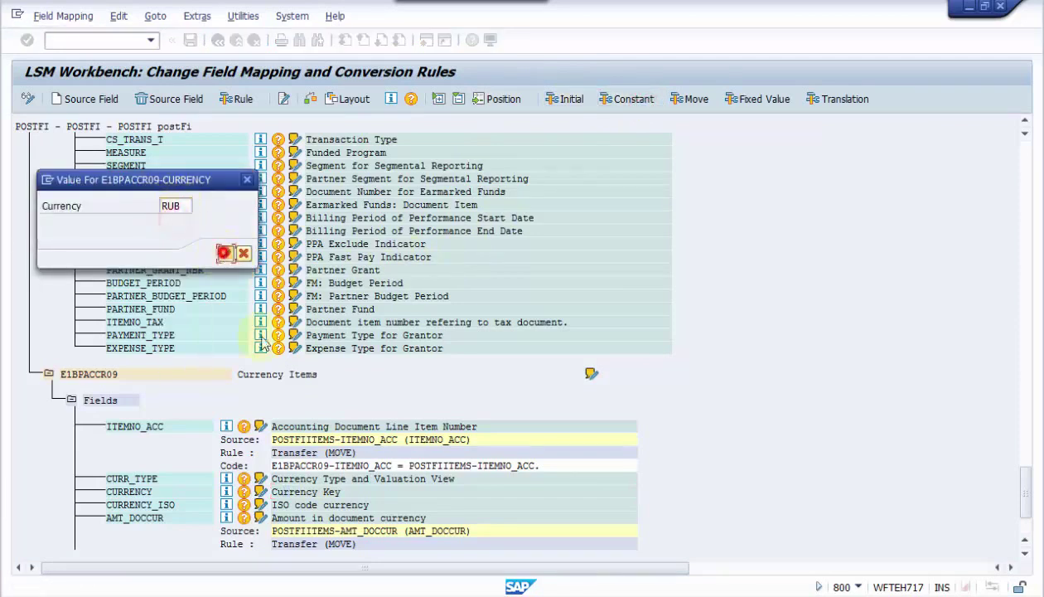
left_click(226, 253)
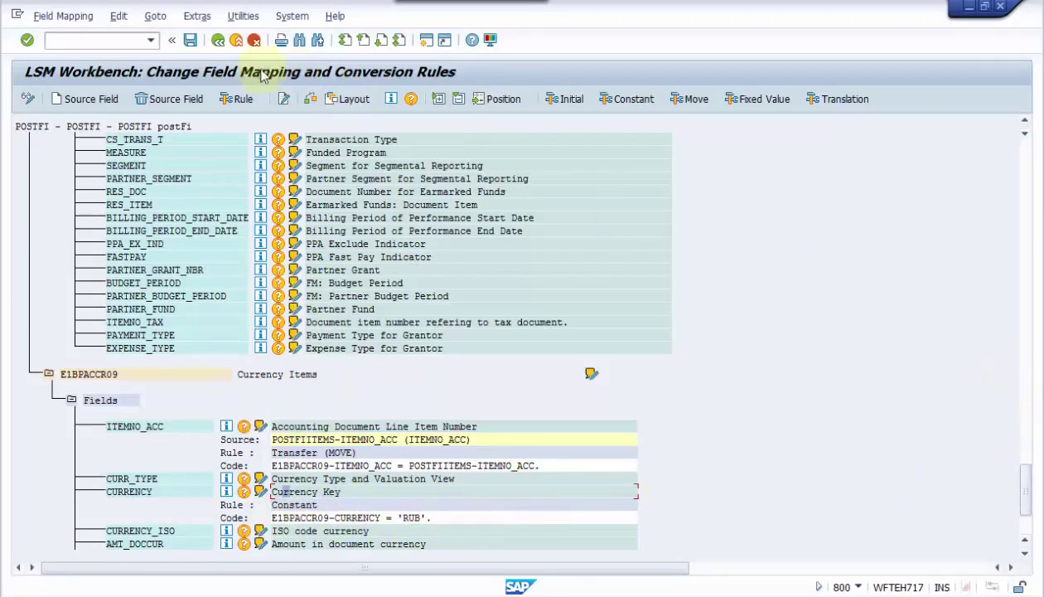
left_click(190, 40)
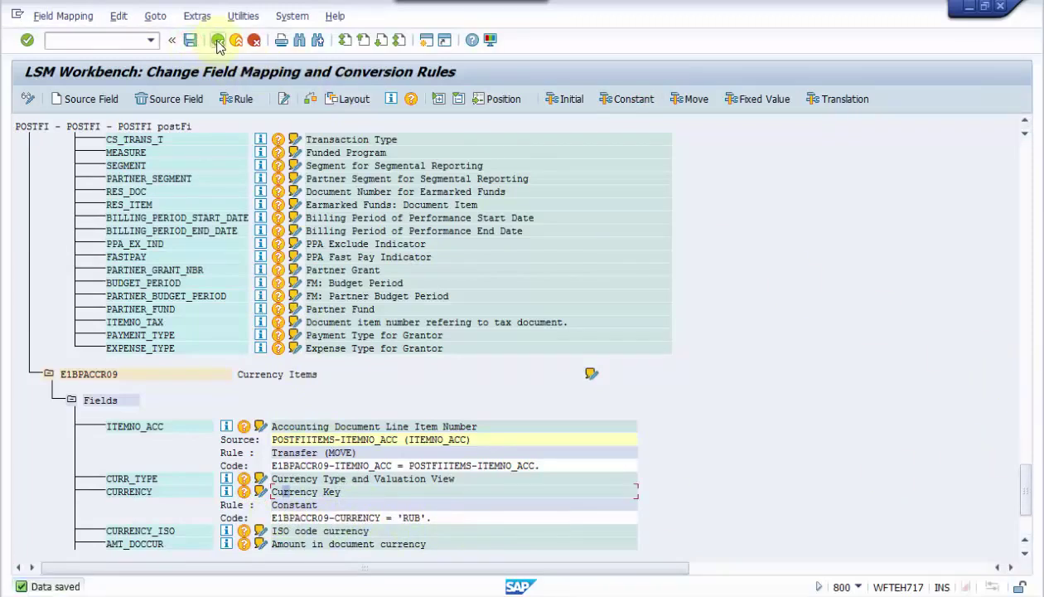
left_click(218, 41)
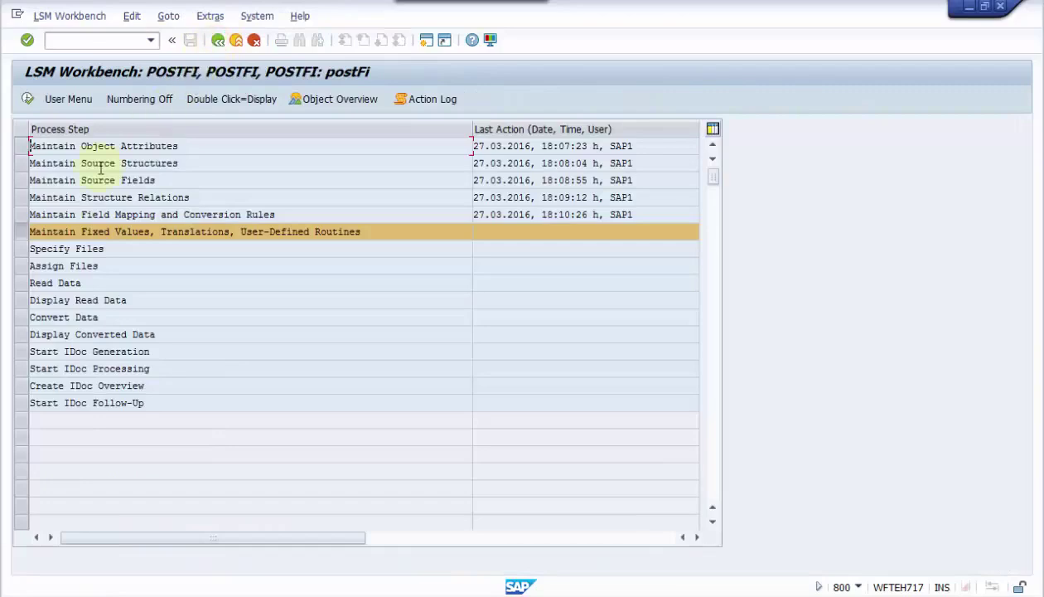
Check the project's reusable fixed values, translations and user-defined routines, and return to the process steps.
left_click(26, 100)
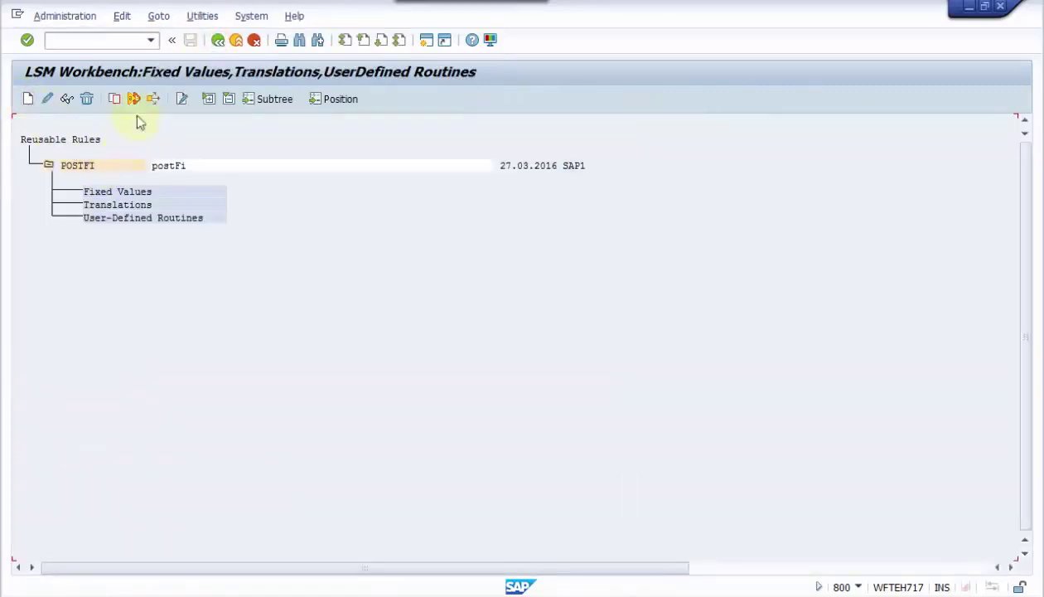
left_click(47, 99)
left_click(390, 390)
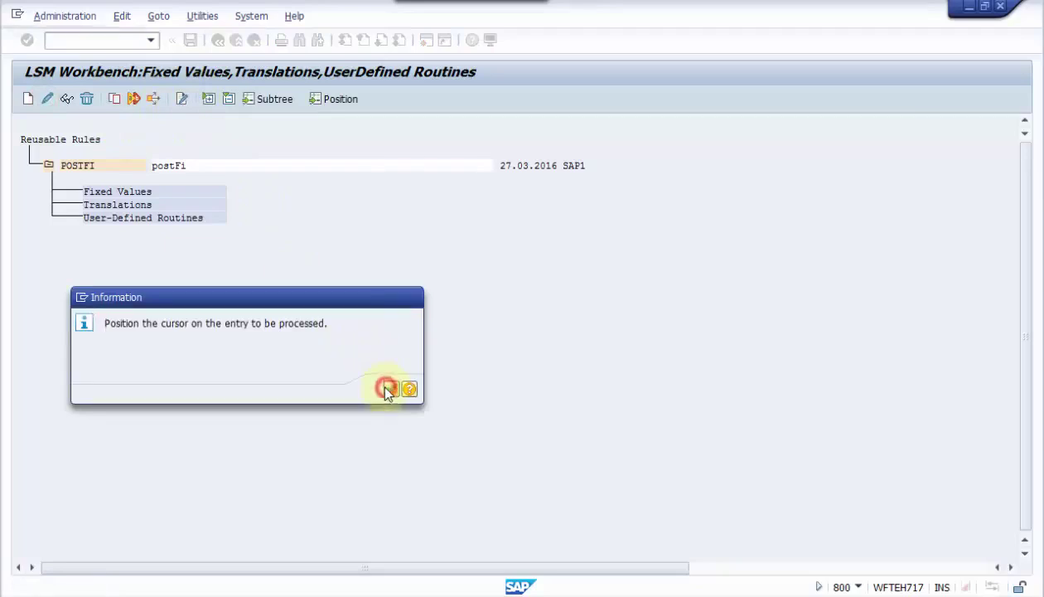
left_click(218, 41)
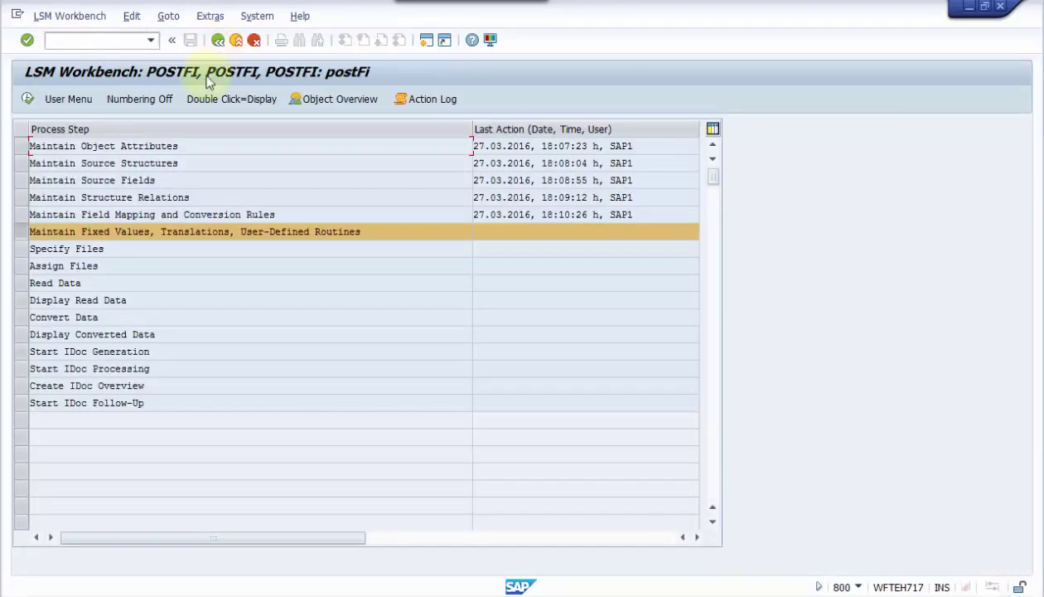
Open the Specify Files process step for changing and switch to the fb01.xlsx workbook in Excel.
double_click(86, 249)
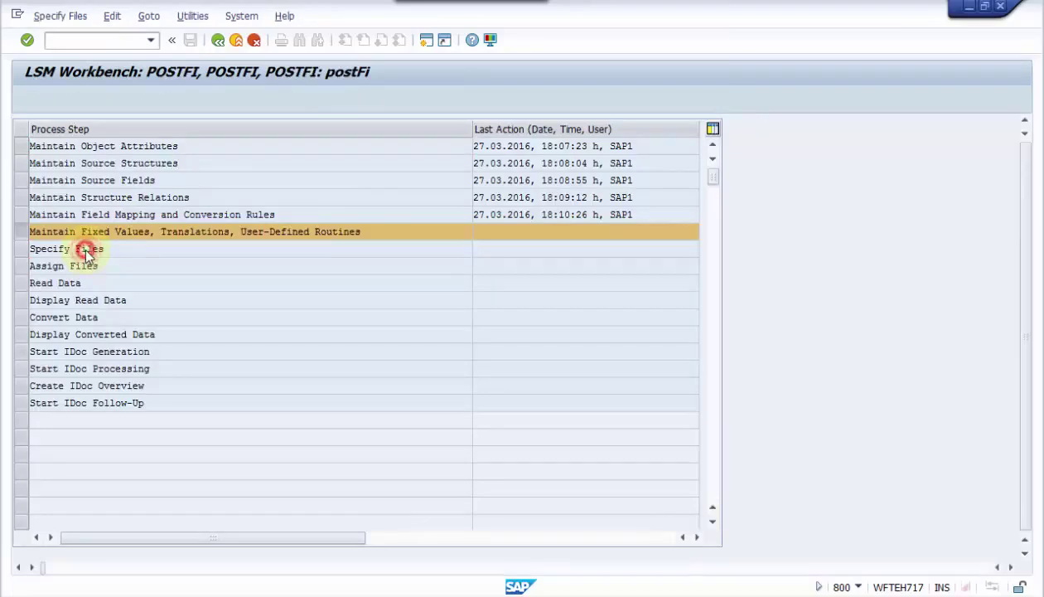
left_click(36, 101)
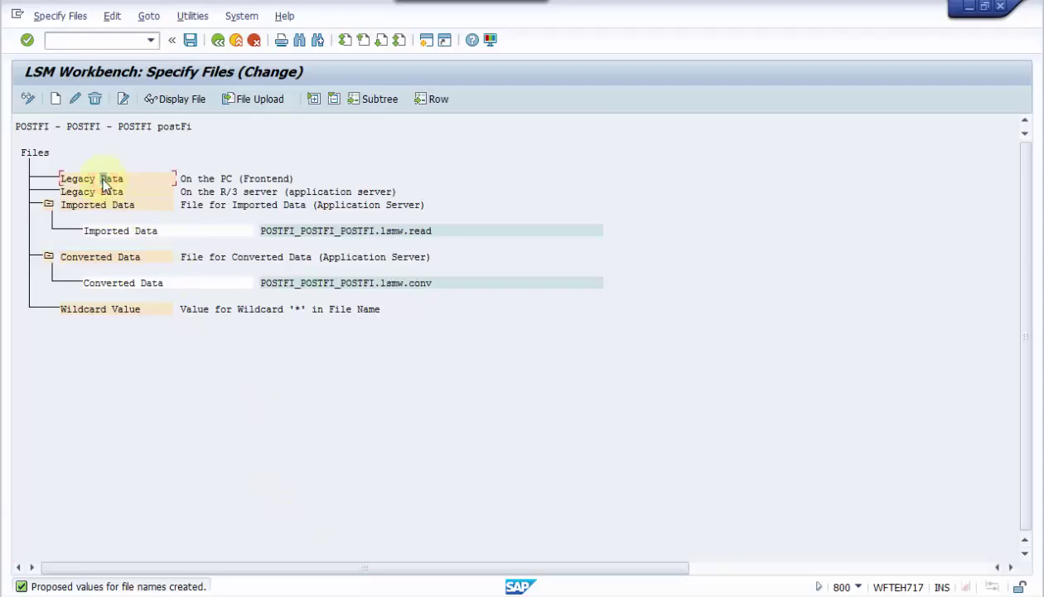
key("alt+Tab")
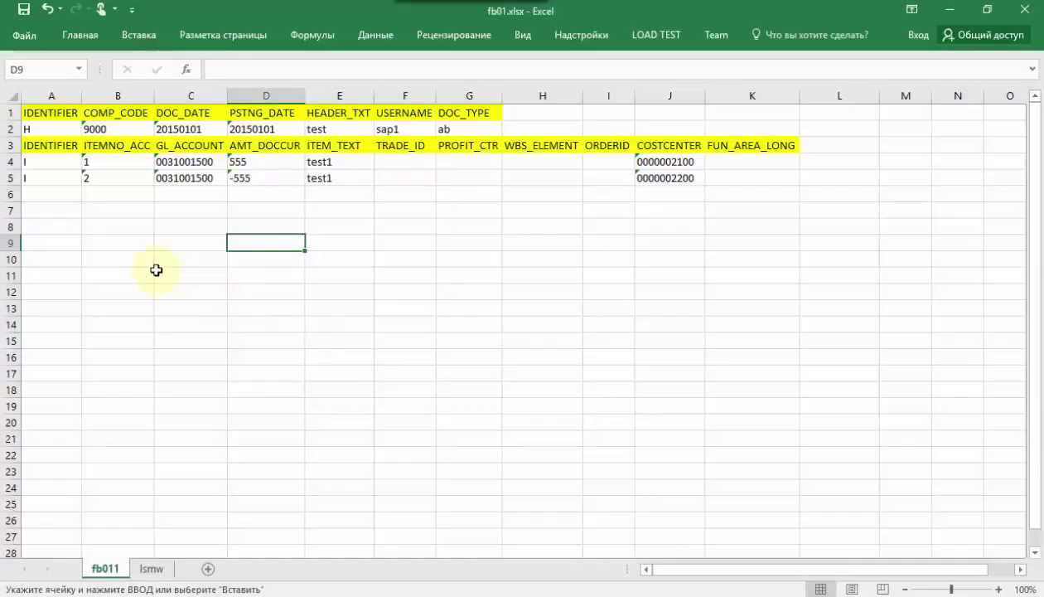
Examine the header and item column headings on sheet fb011 and the record identifiers H and I below them.
left_click(156, 270)
left_click_drag(53, 113, 353, 113)
key("ctrl+c")
left_click(30, 129)
left_click_drag(31, 145, 780, 144)
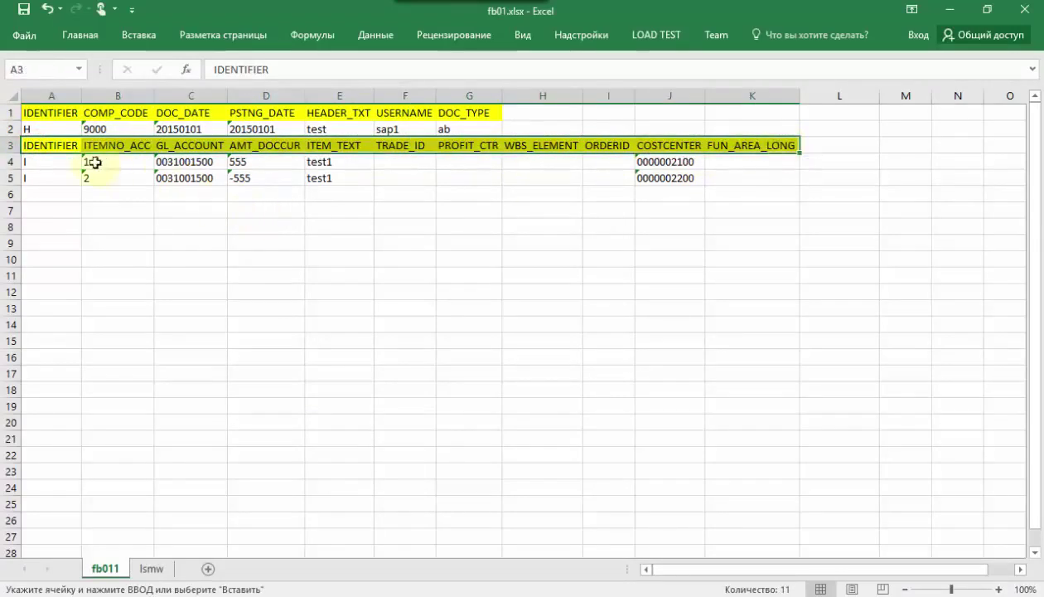
left_click(30, 164)
left_click(31, 175)
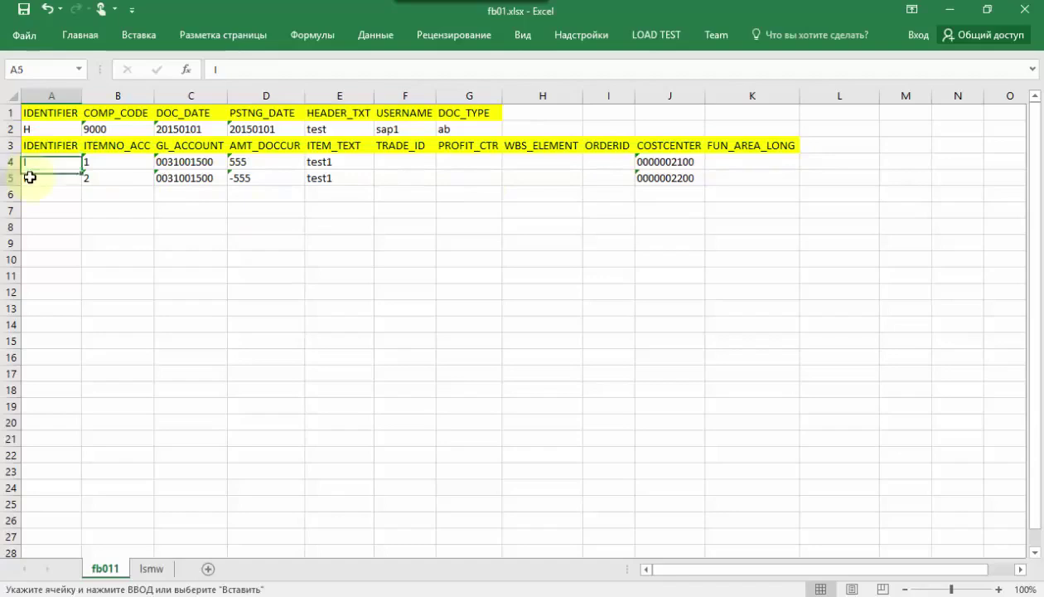
type("I")
Examine the G/L accounts, amounts and cost centers of the two item rows and the user name in the header record.
left_click(180, 163)
left_click(180, 180)
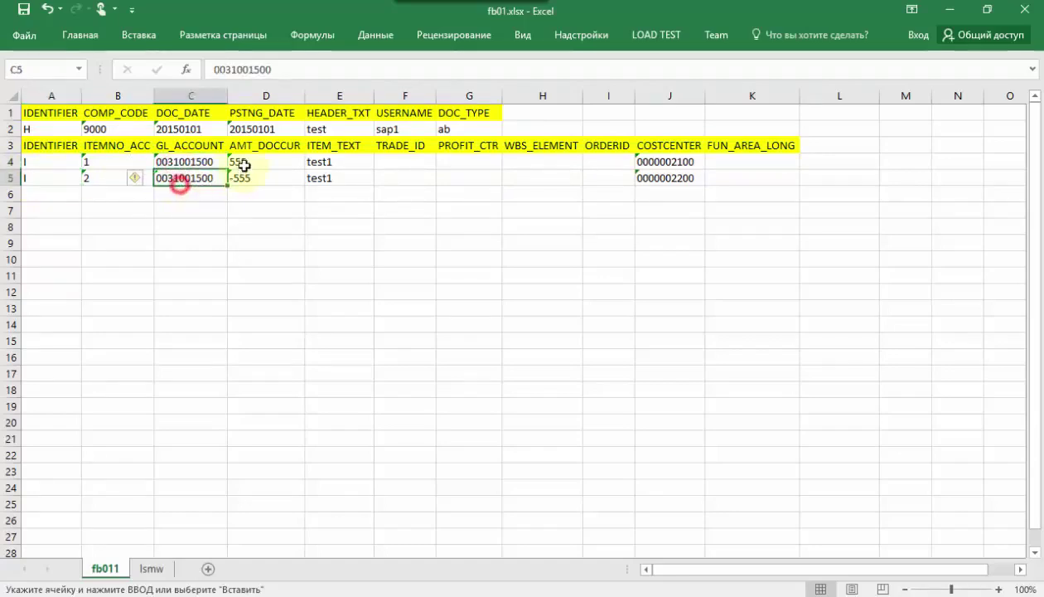
left_click(240, 162)
left_click(247, 177)
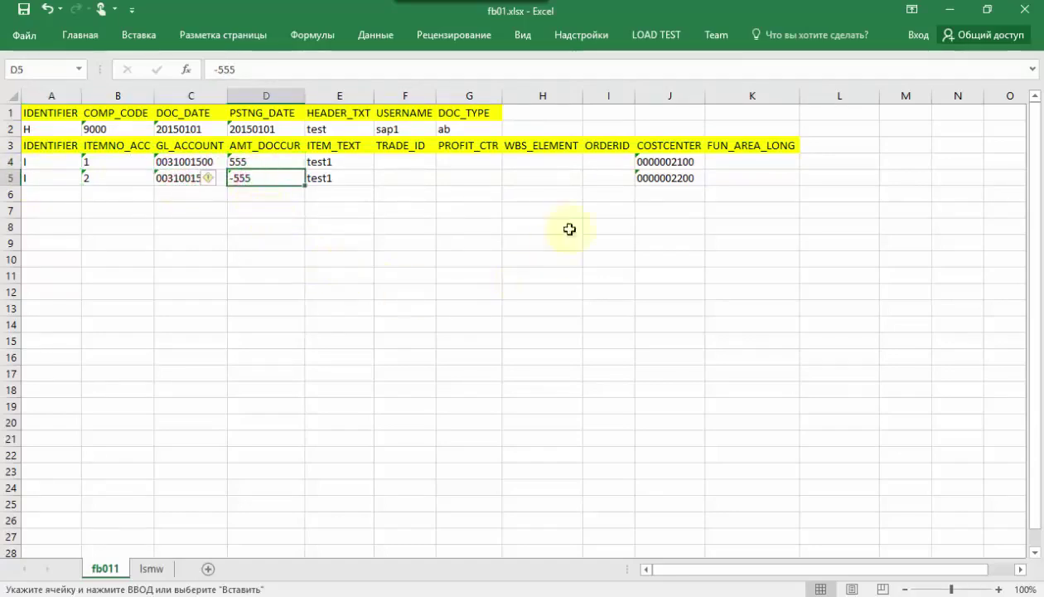
left_click(664, 163)
left_click(646, 145)
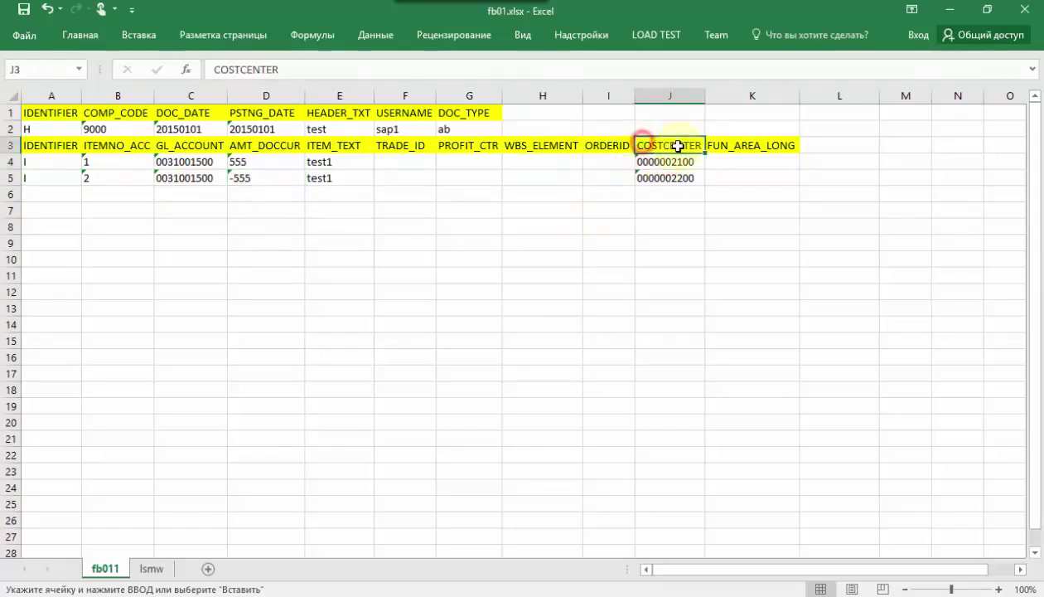
left_click(670, 163)
left_click(671, 178)
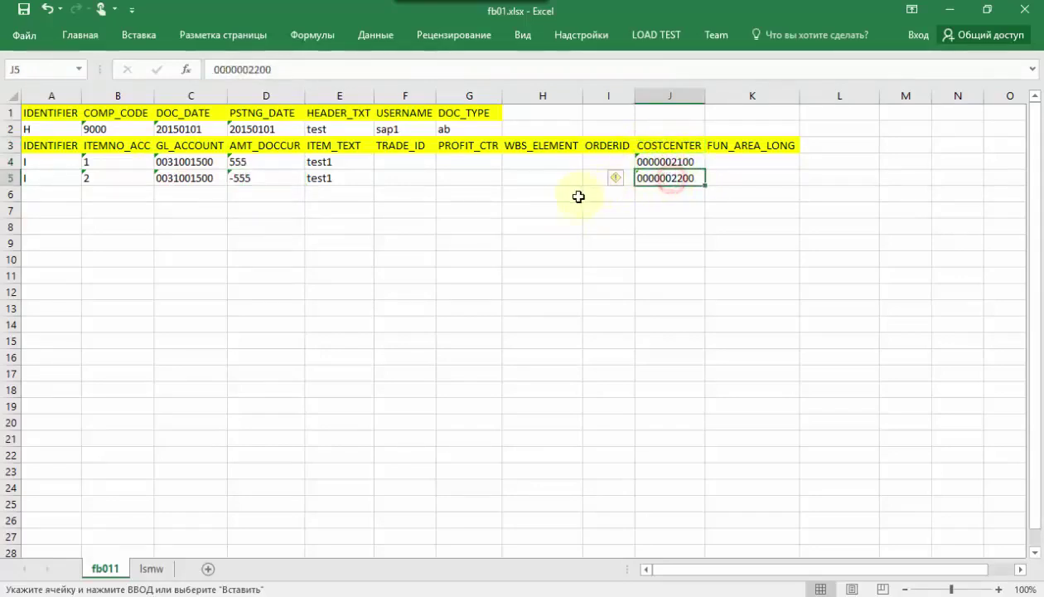
left_click(387, 129)
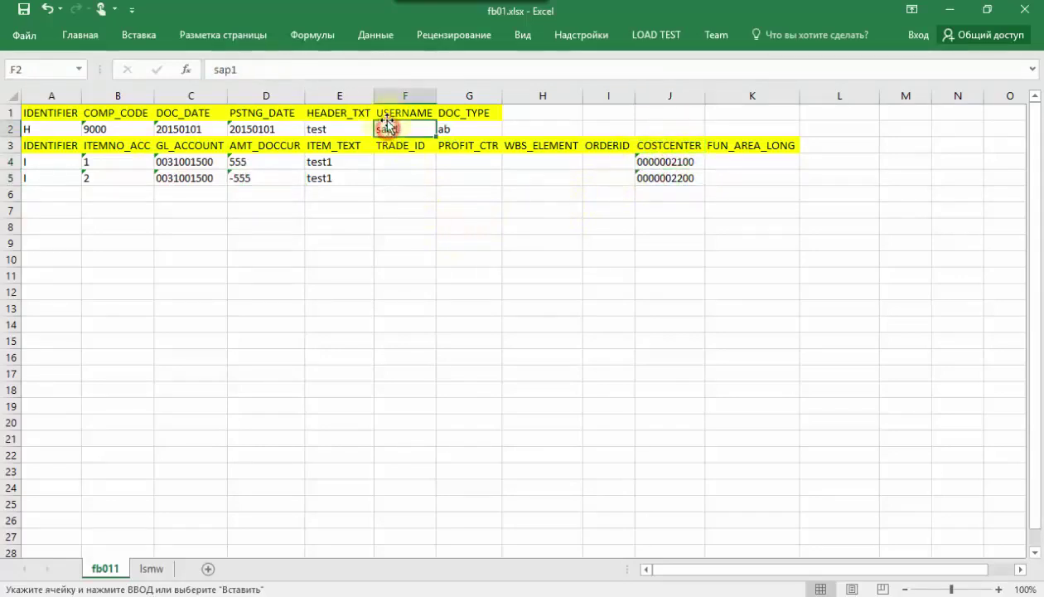
Delete the header heading row and the item heading row from sheet fb011 so only the data records are left.
left_click(15, 112)
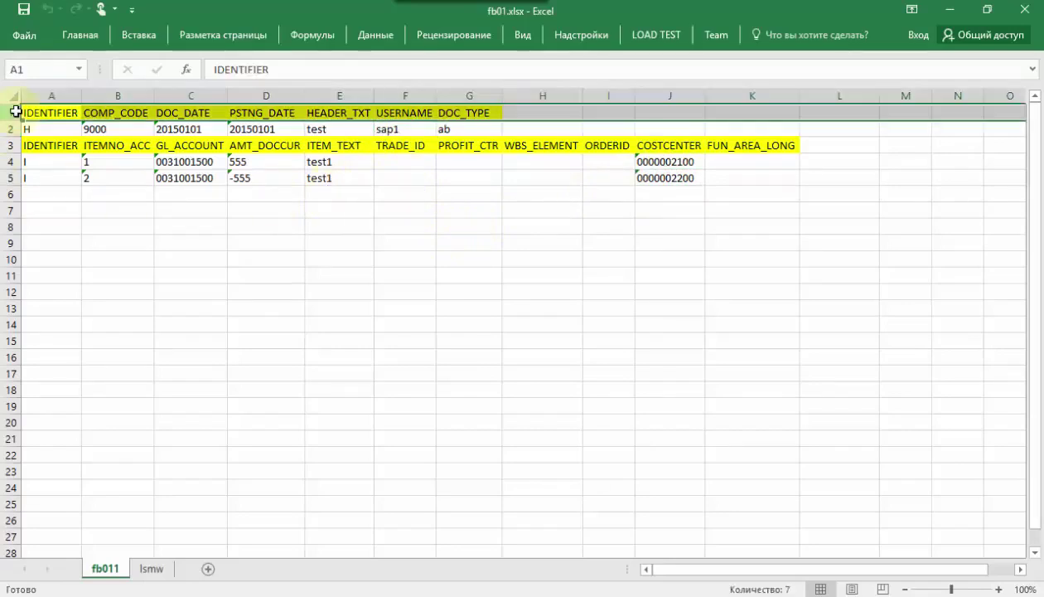
right_click(15, 112)
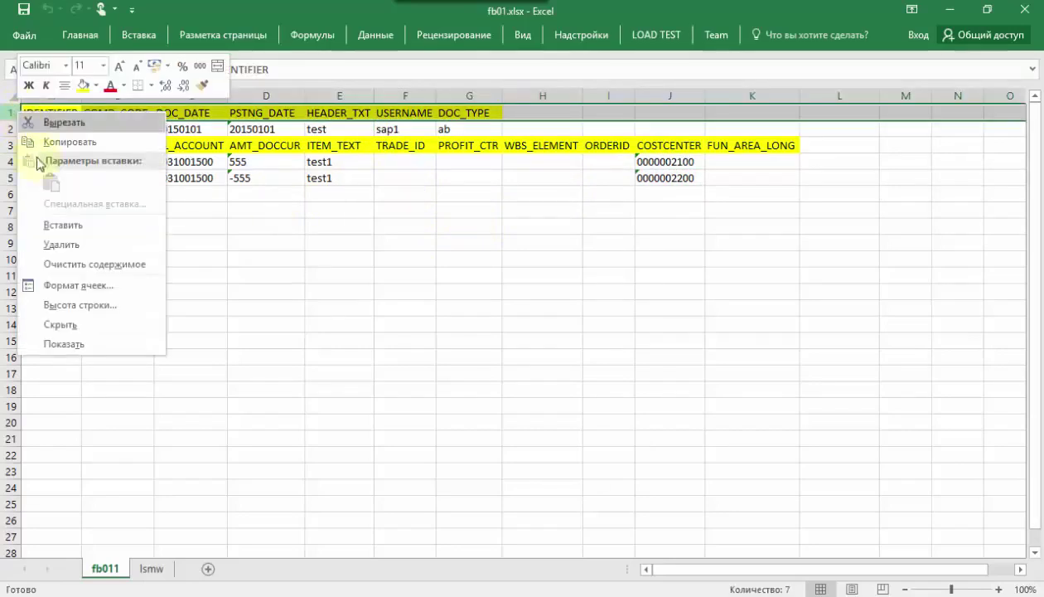
left_click(64, 242)
left_click(11, 131)
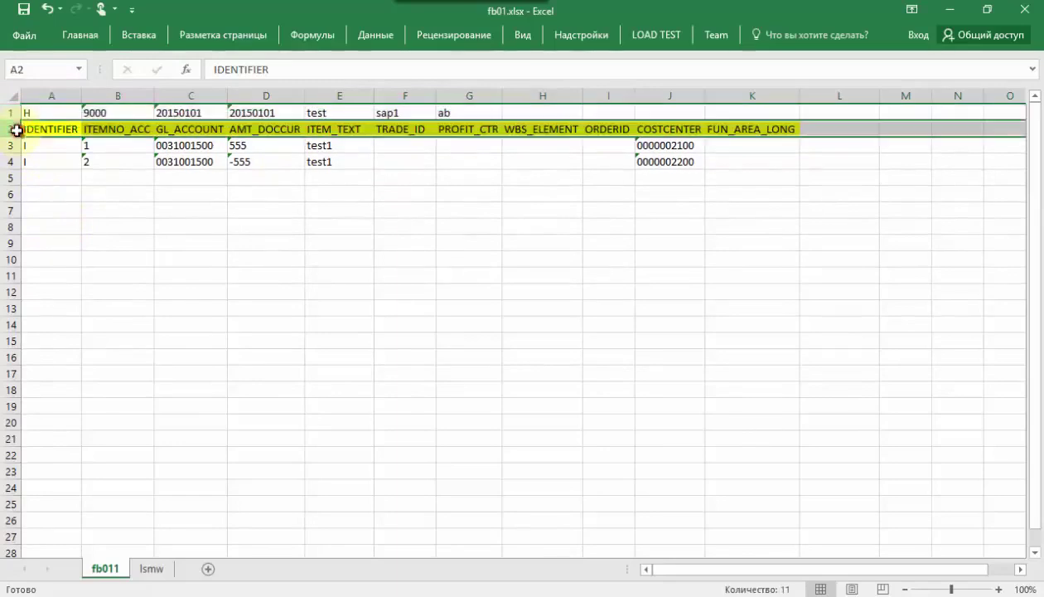
right_click(11, 130)
left_click(64, 261)
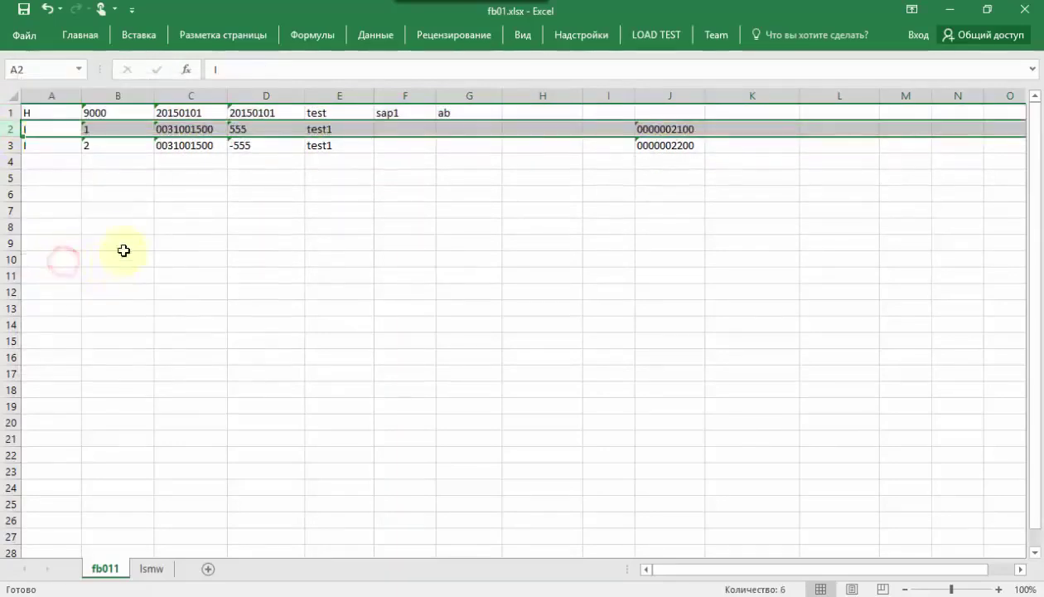
Save sheet fb011 as the tab-delimited text file fb01_02.txt in the C:\Temp folder.
left_click(121, 242)
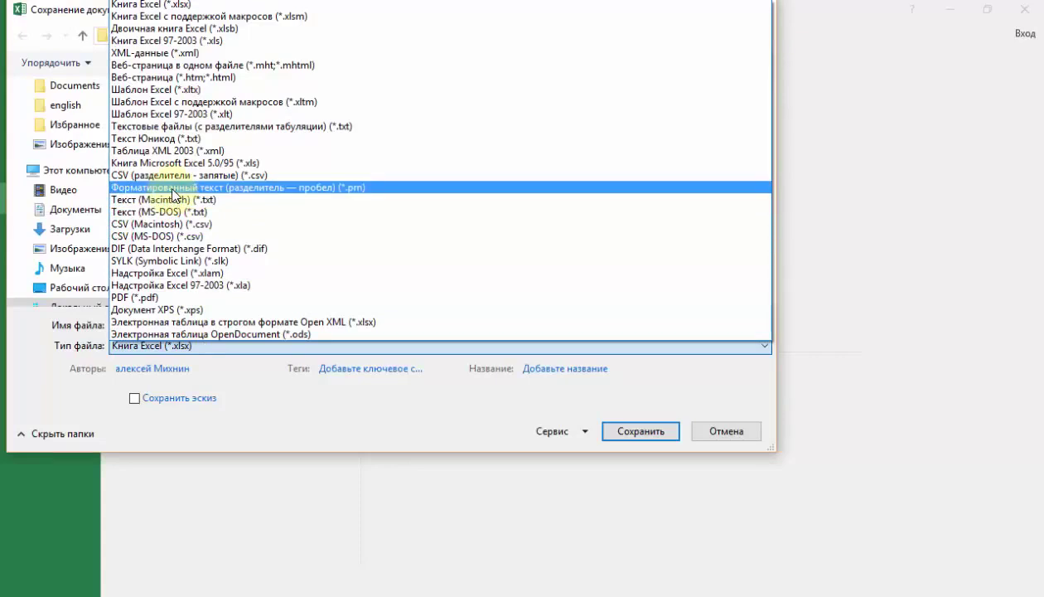
left_click(193, 126)
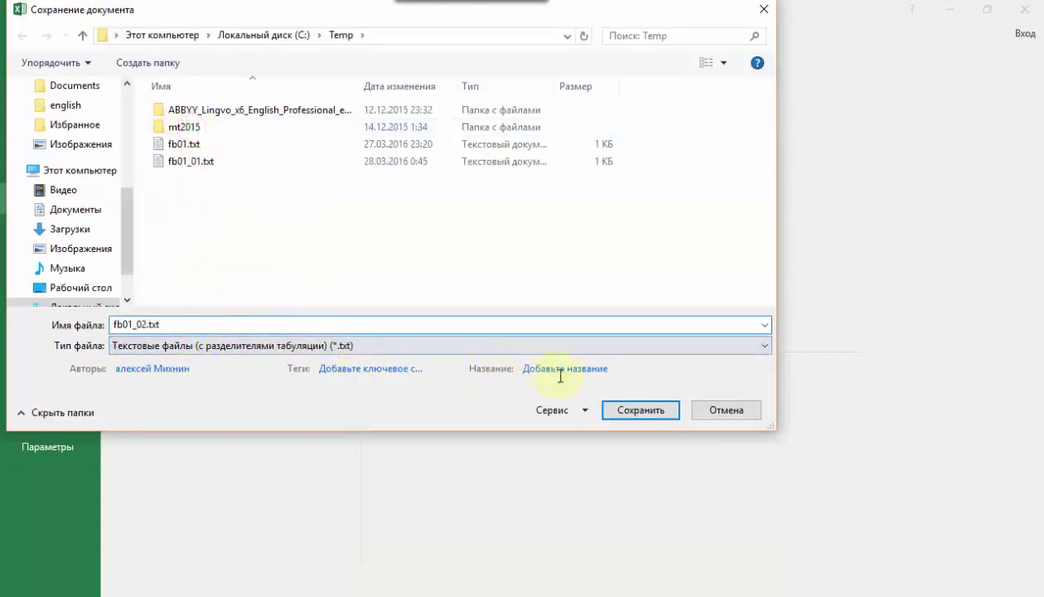
left_click(629, 411)
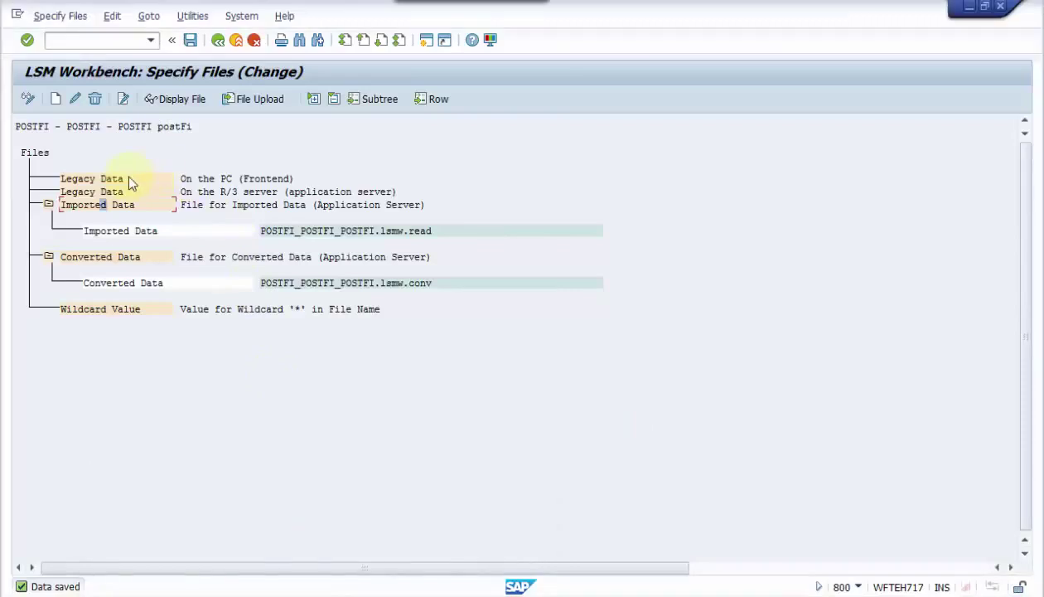
Switch to the SAP LSM Workbench and add C:\Temp\fb01_02.txt as a legacy data file on the PC.
left_click(127, 178)
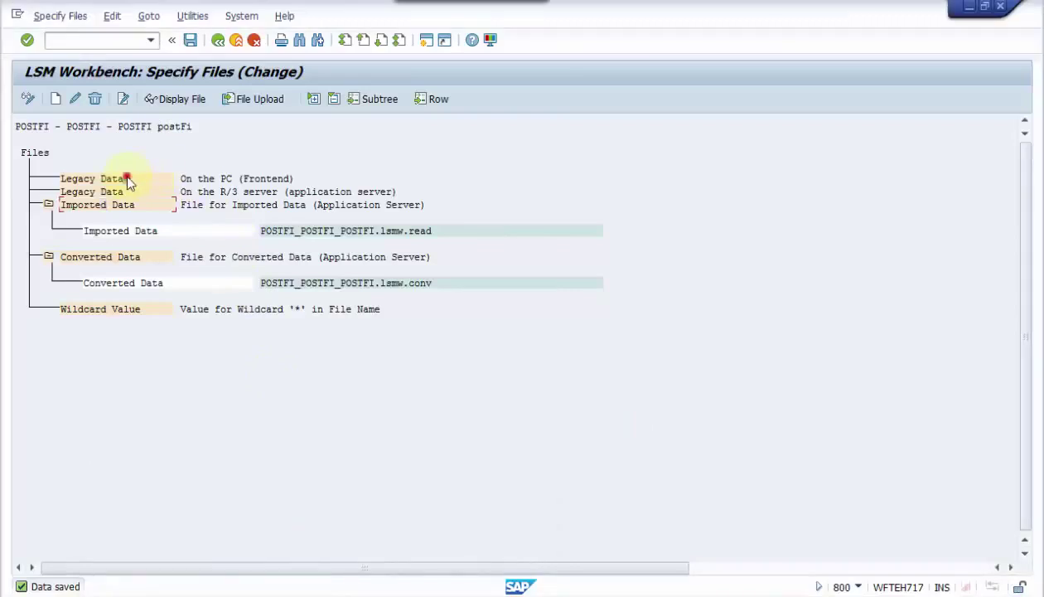
left_click(58, 99)
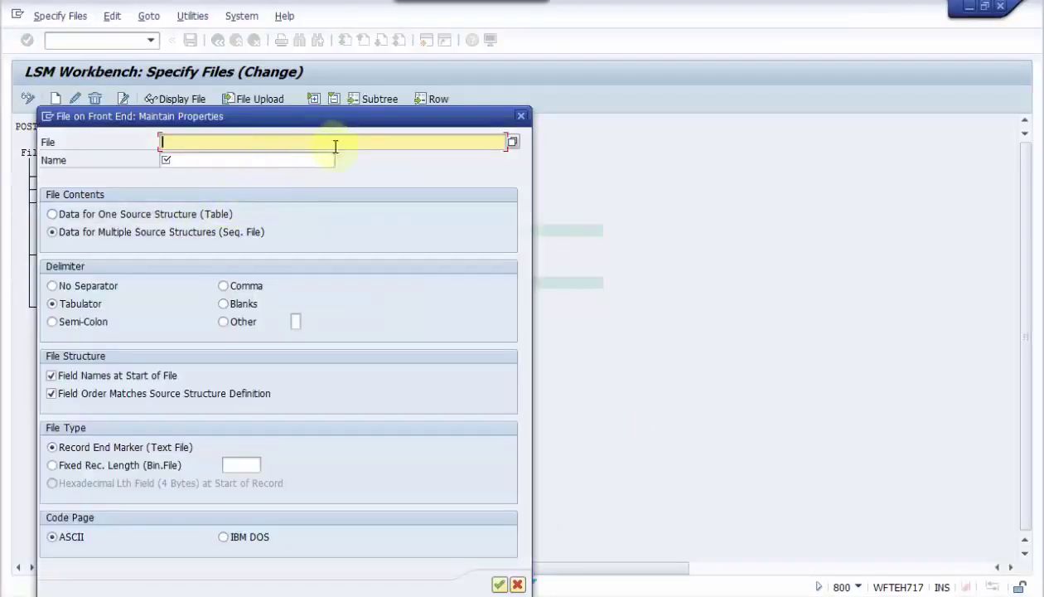
left_click(512, 142)
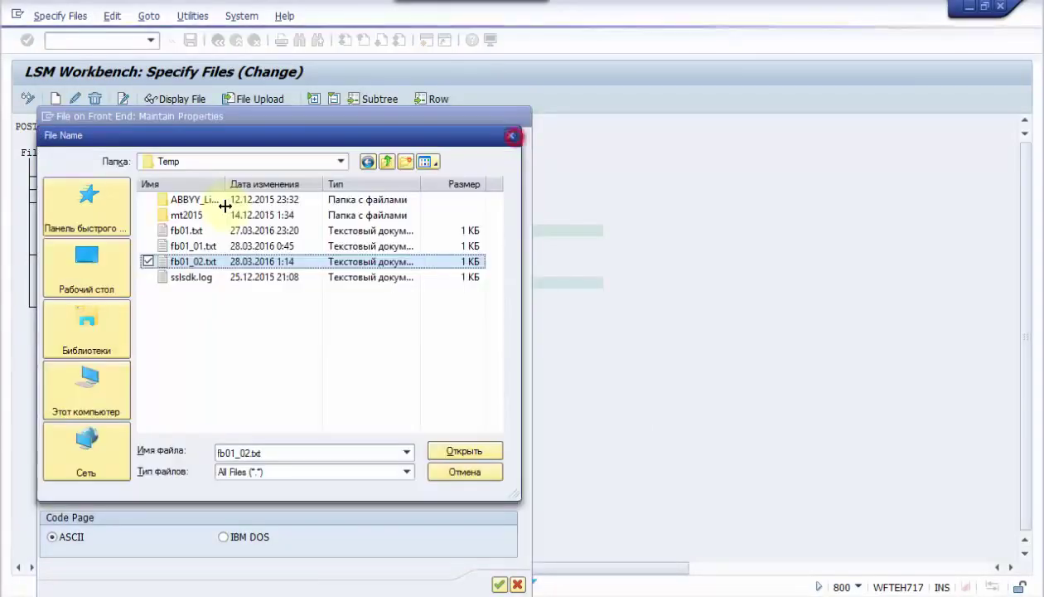
left_click(182, 263)
left_click(454, 449)
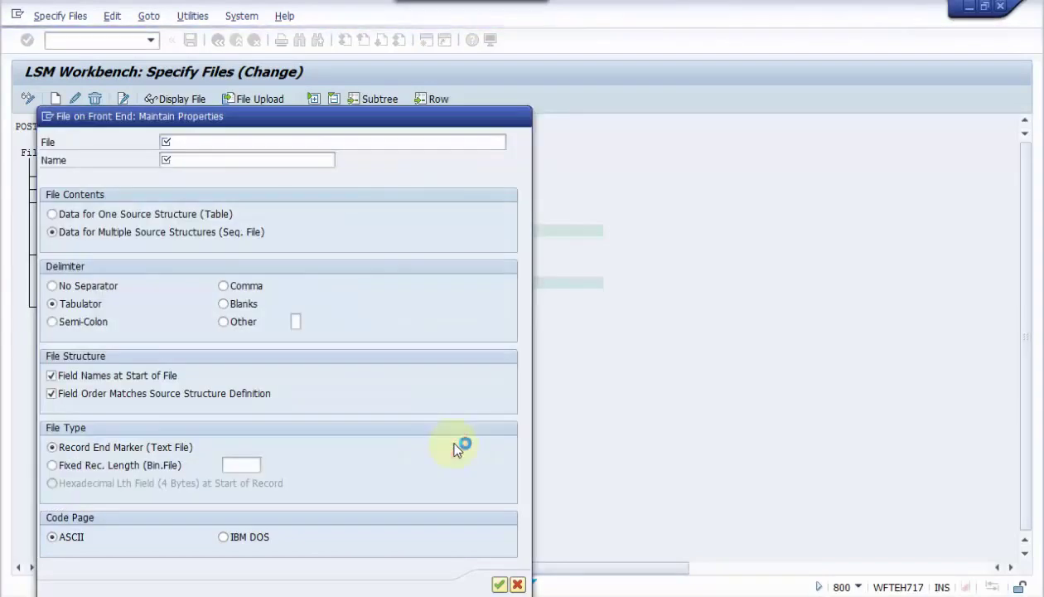
Name the legacy file header, turn off Field Names at Start of File, save the file specification and return to the process steps.
left_click(241, 161)
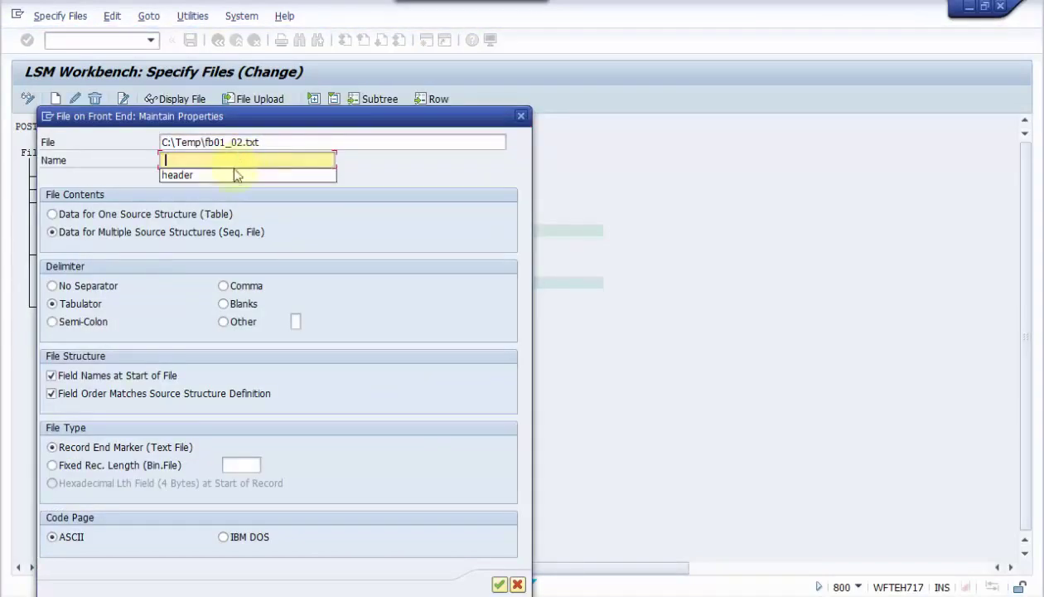
left_click(231, 172)
left_click(87, 375)
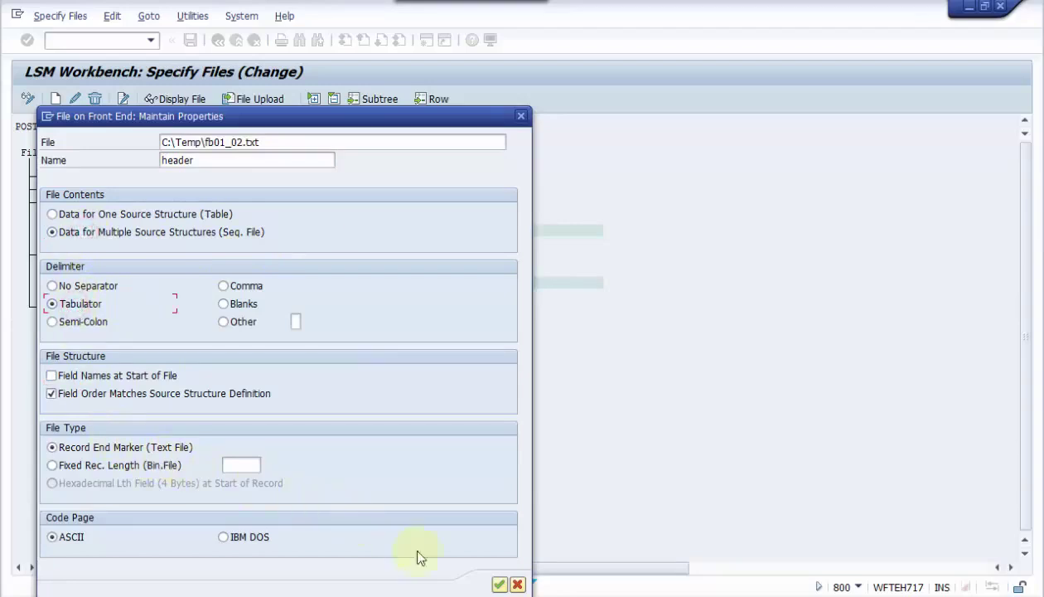
left_click(497, 584)
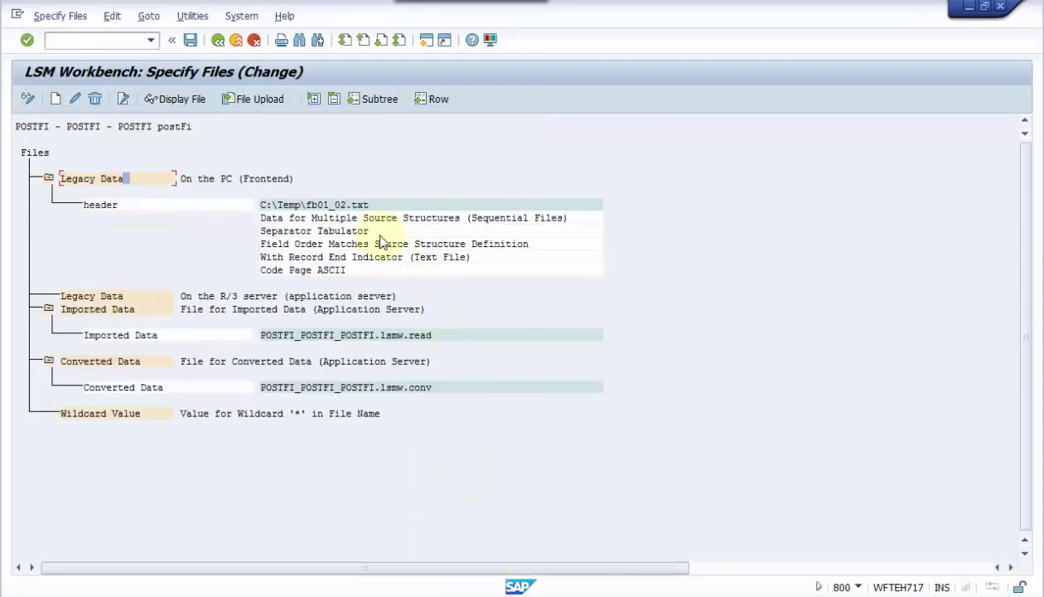
left_click(190, 41)
left_click(217, 41)
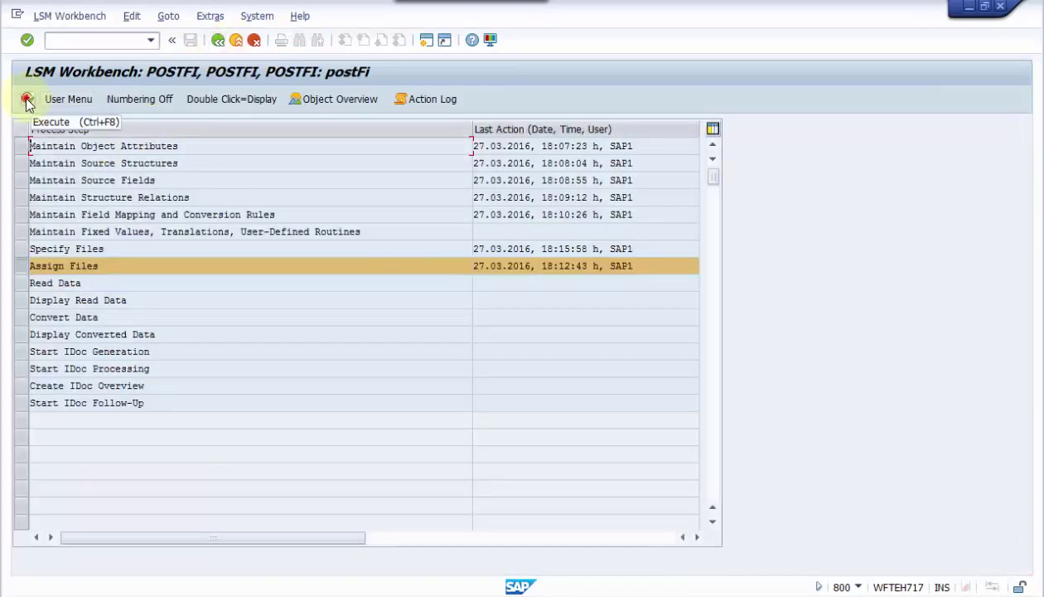
Run Assign Files in change mode, assign the legacy file fb01_02.txt to source structure POSTFIHEADER and save the assignment.
left_click(27, 100)
left_click(102, 179)
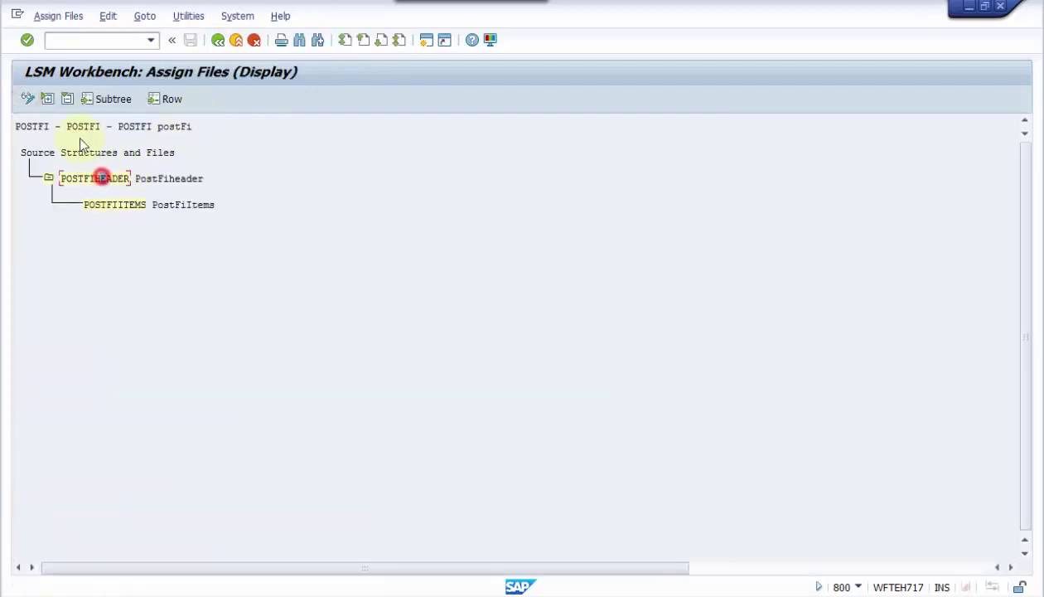
left_click(27, 98)
left_click(86, 103)
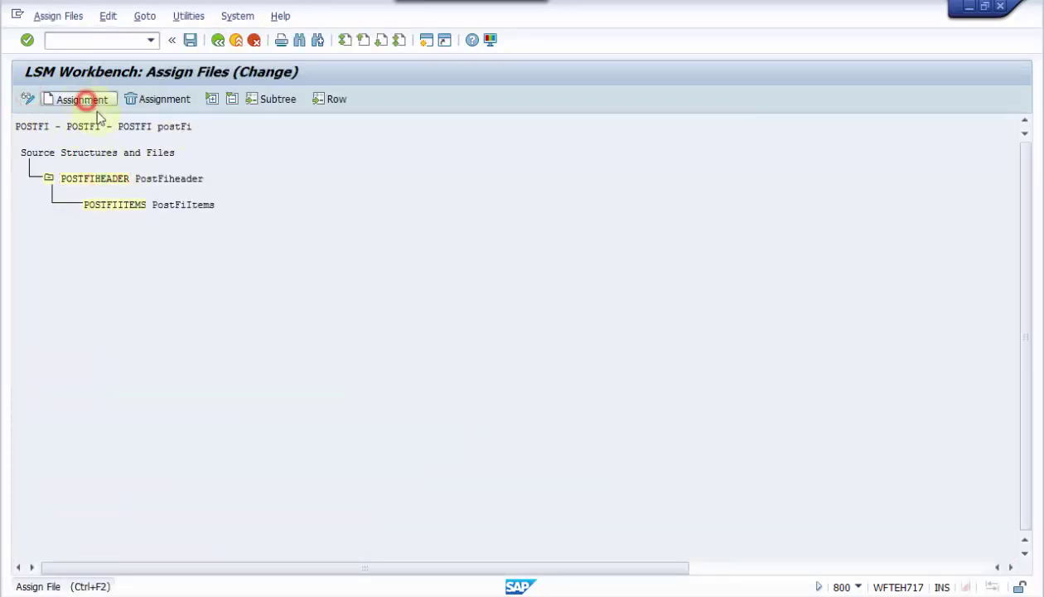
left_click(81, 100)
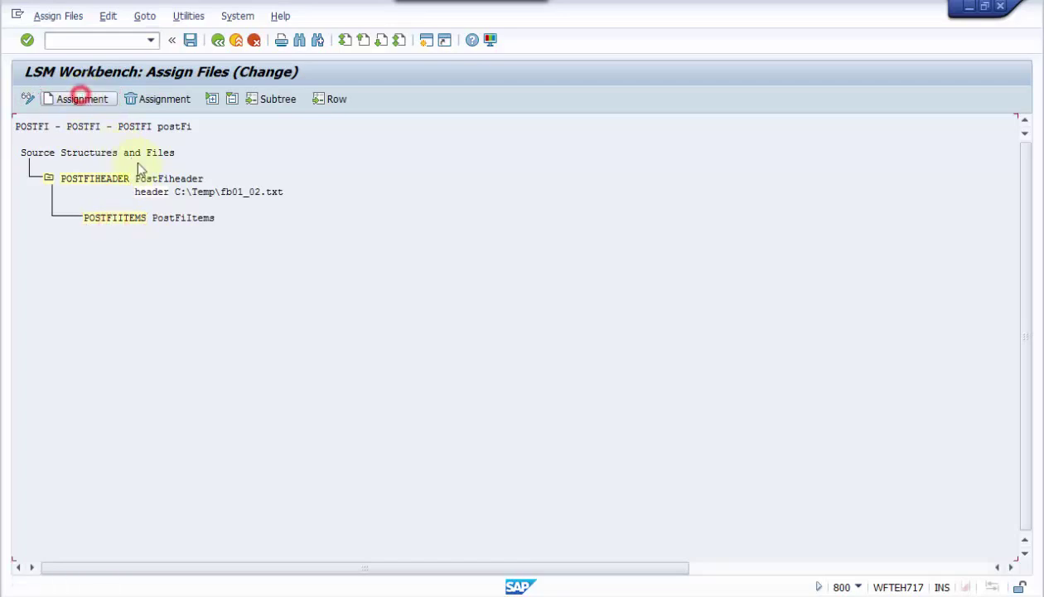
left_click(191, 40)
left_click(217, 42)
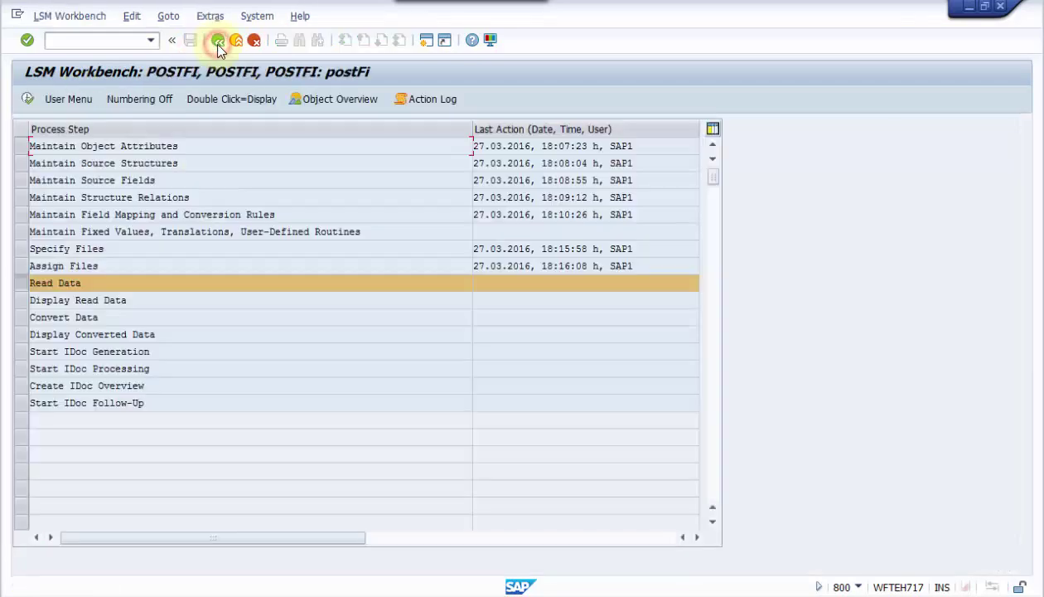
Run Read Data for all transactions, permanently allowing access to C:\Temp\fb01_02.txt, and return to the process steps.
left_click(27, 99)
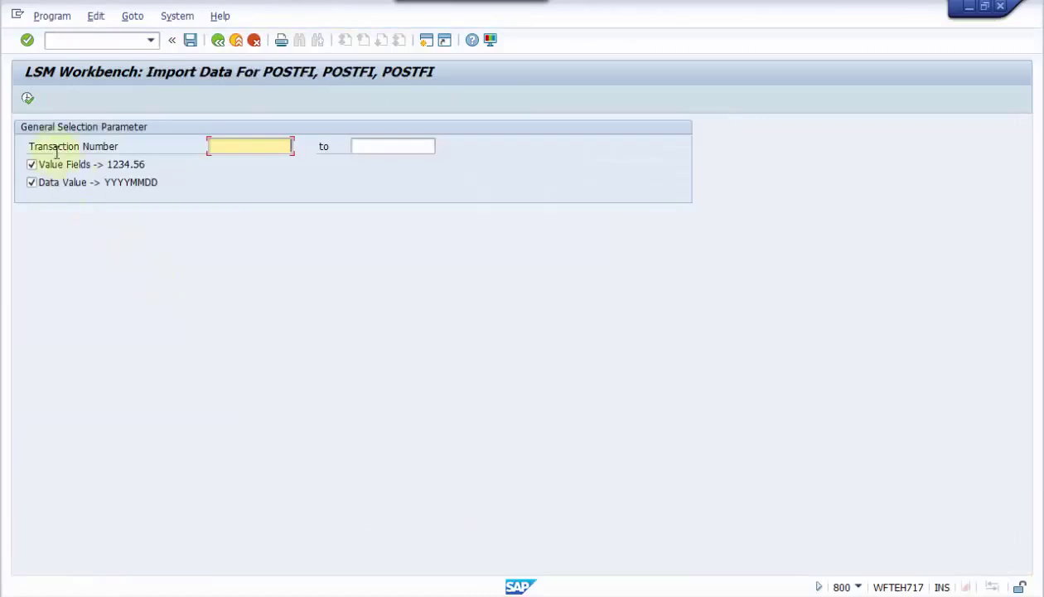
left_click(27, 98)
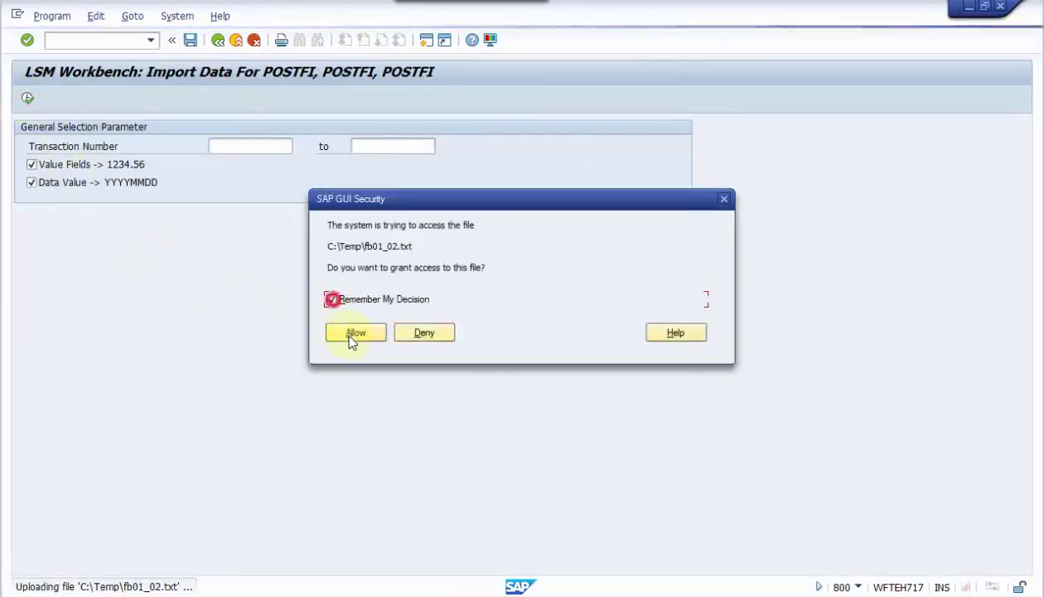
left_click(349, 336)
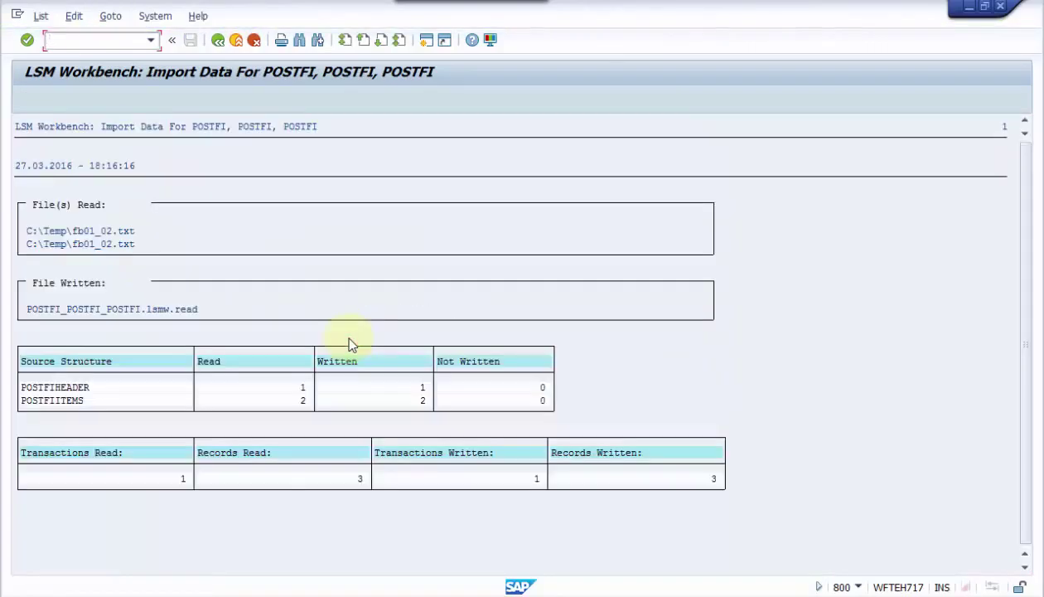
left_click(218, 42)
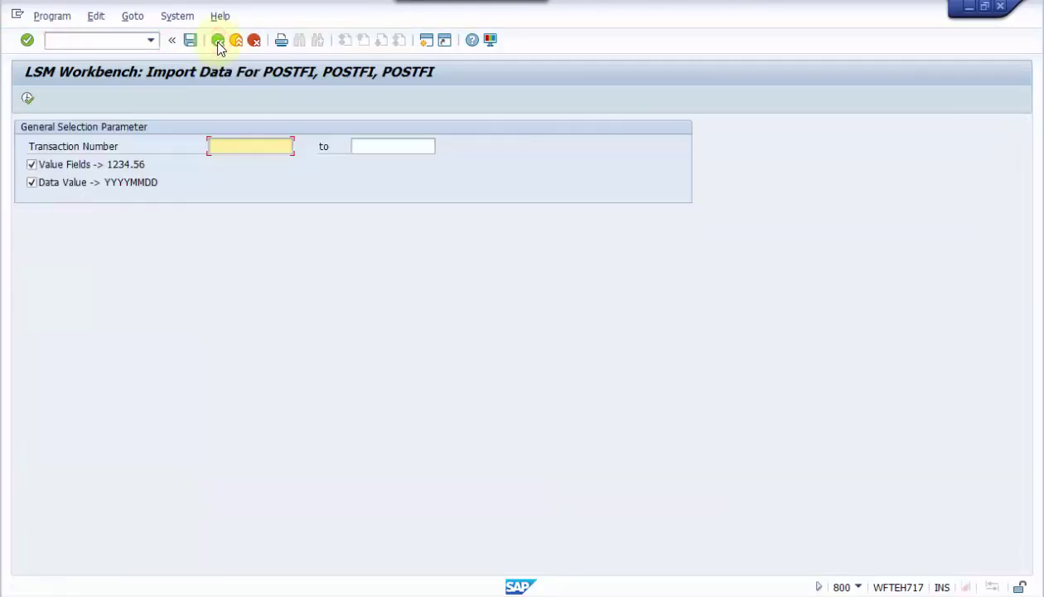
left_click(218, 41)
Display the read data and check the field values of the POSTFIHEADER record.
left_click(27, 100)
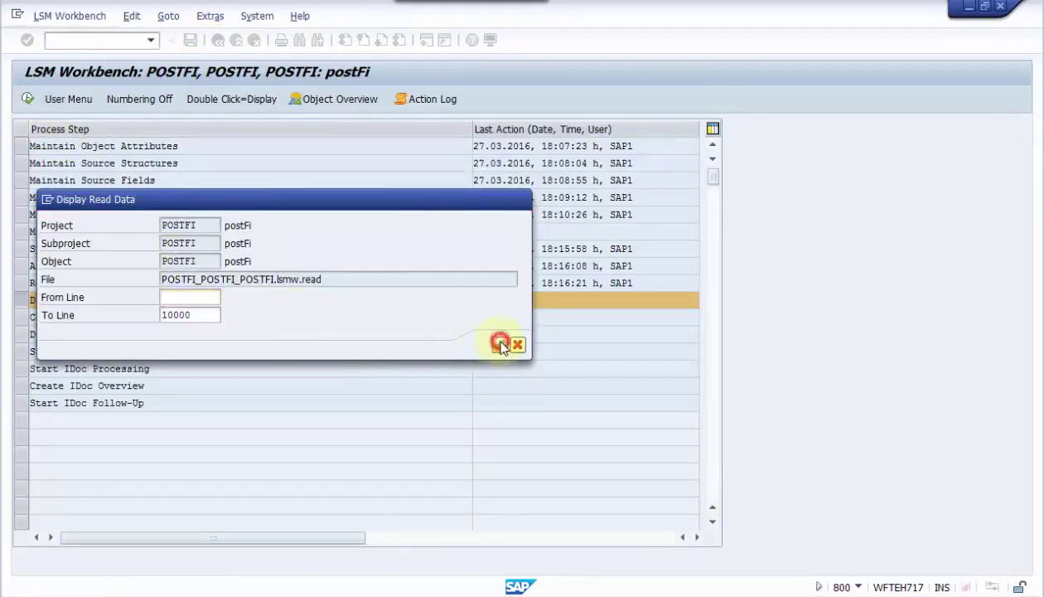
left_click(500, 345)
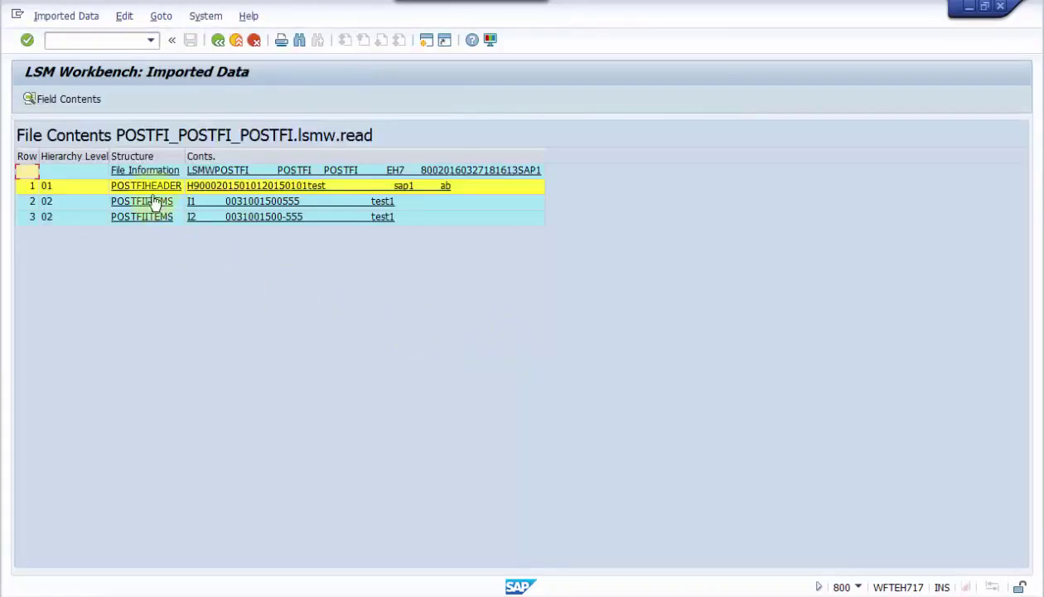
left_click(152, 191)
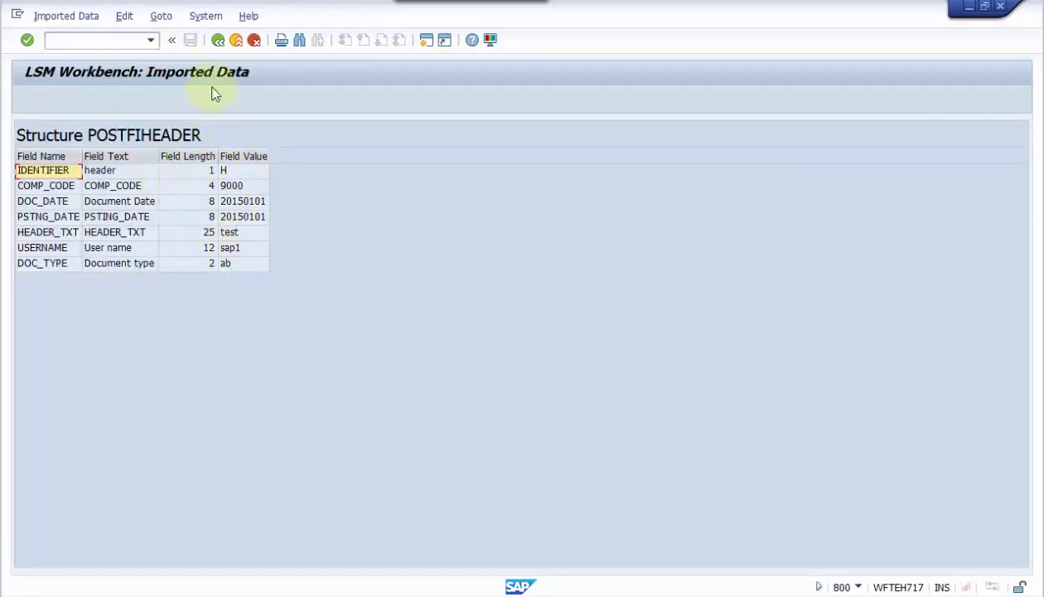
left_click(218, 40)
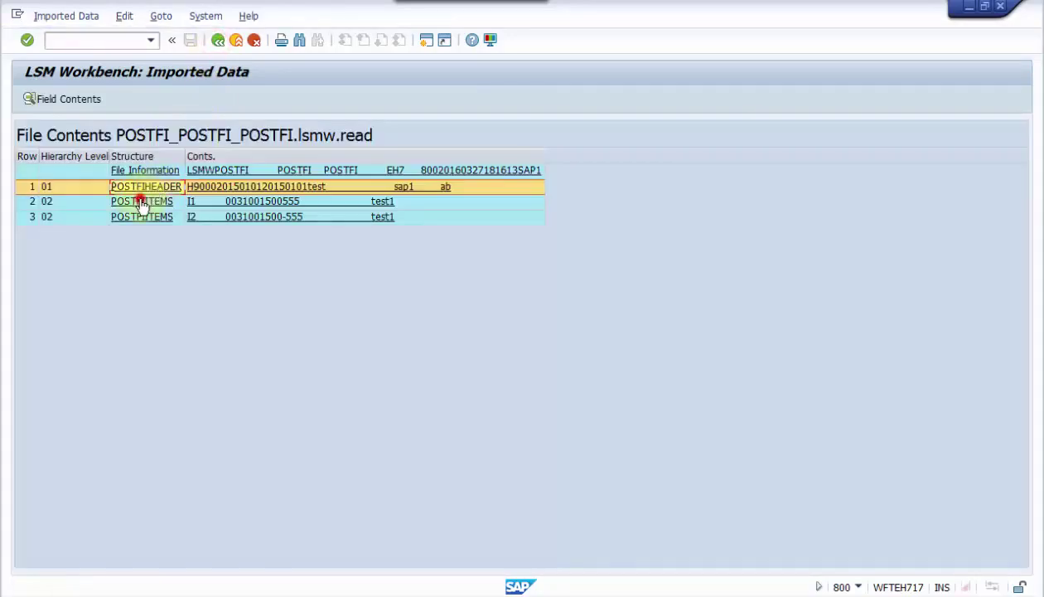
Check the cost center, G/L account, amount and item text of the first POSTFIITEMS record.
left_click(142, 202)
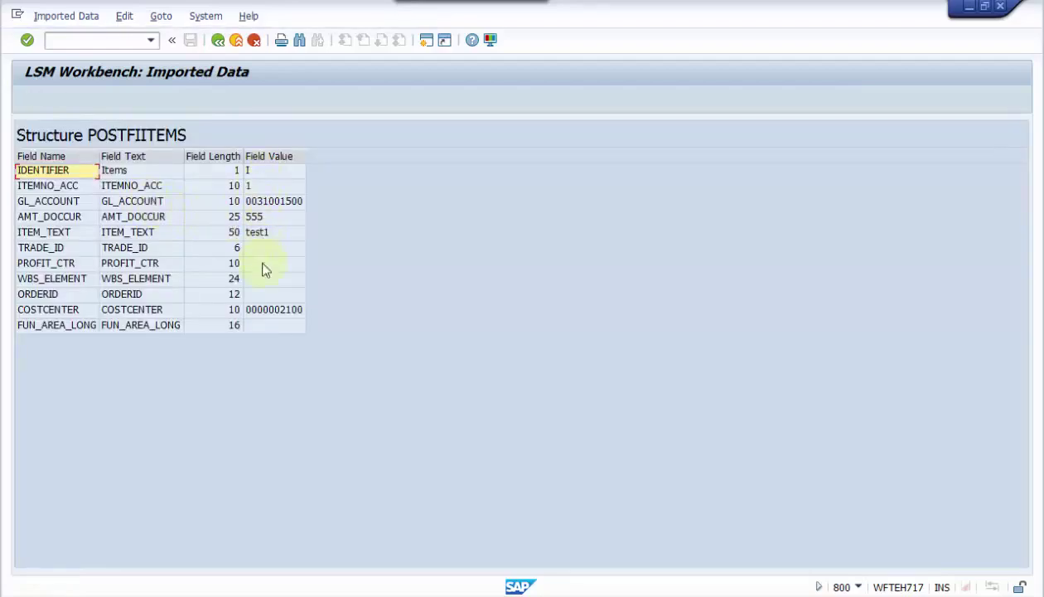
left_click(262, 310)
left_click(256, 201)
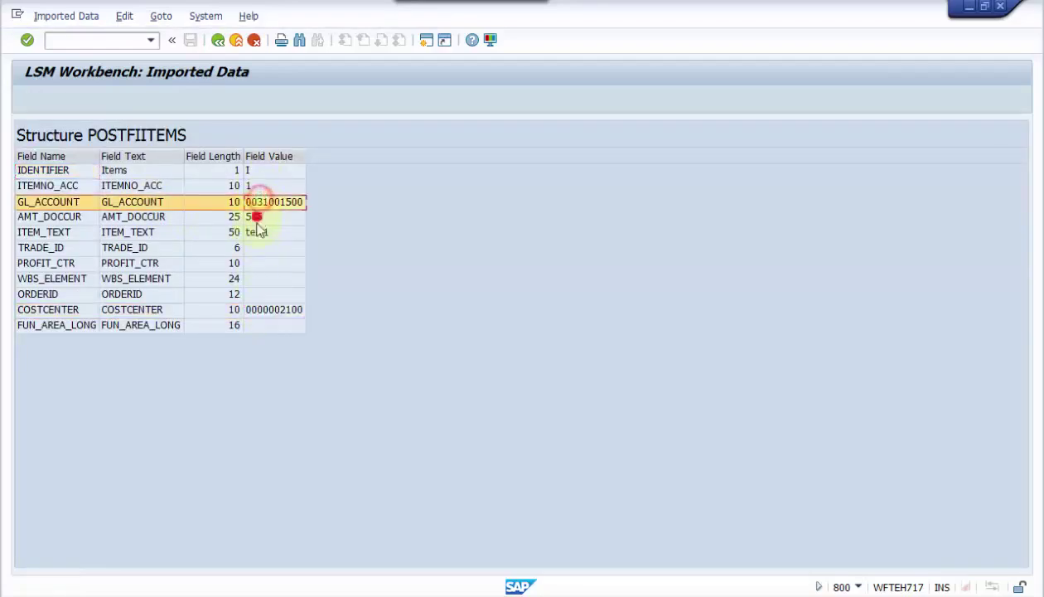
left_click(256, 217)
left_click(257, 233)
left_click(218, 39)
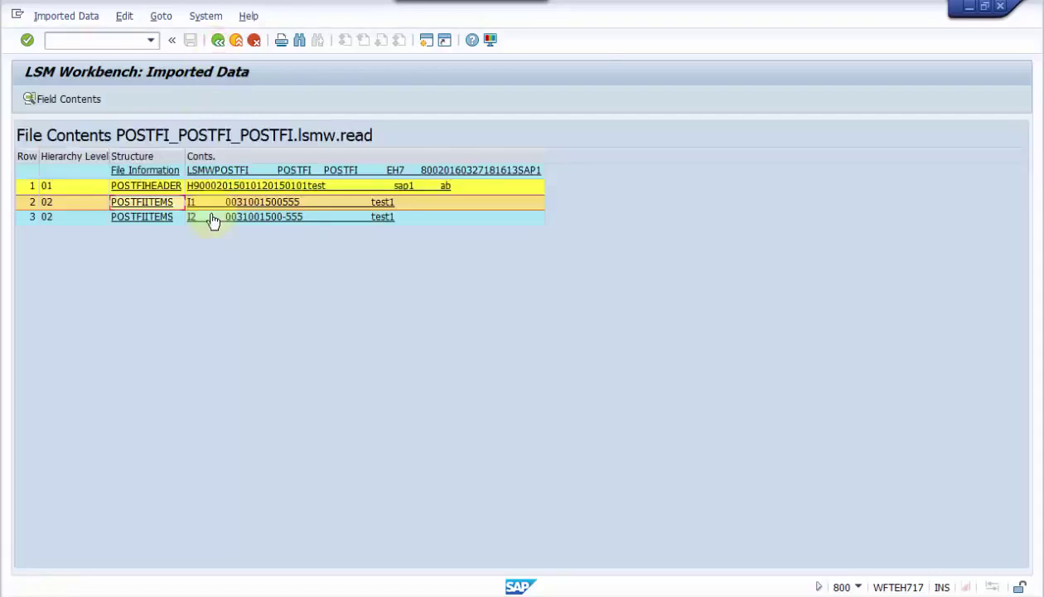
Check the G/L account, amount, item text and cost center of the second POSTFIITEMS record and leave the read data display.
left_click(209, 220)
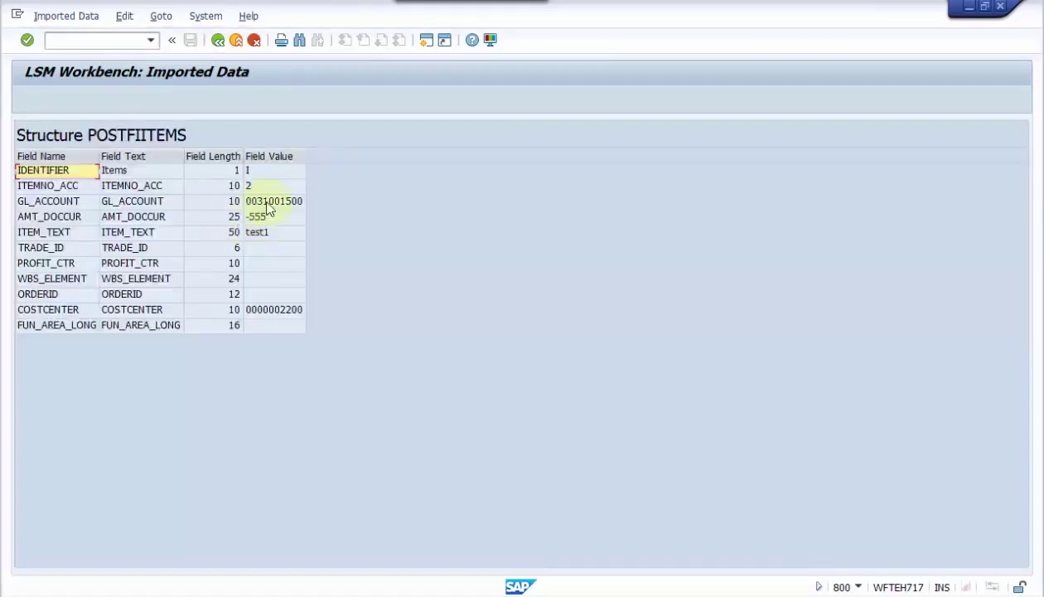
left_click(266, 203)
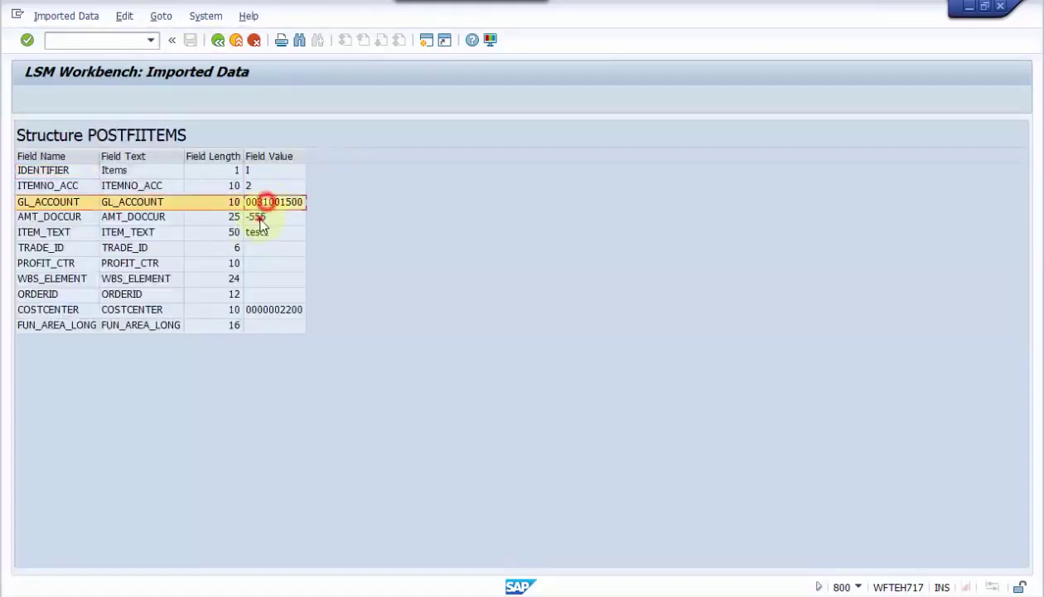
left_click(257, 217)
left_click(258, 232)
left_click(262, 310)
left_click(218, 40)
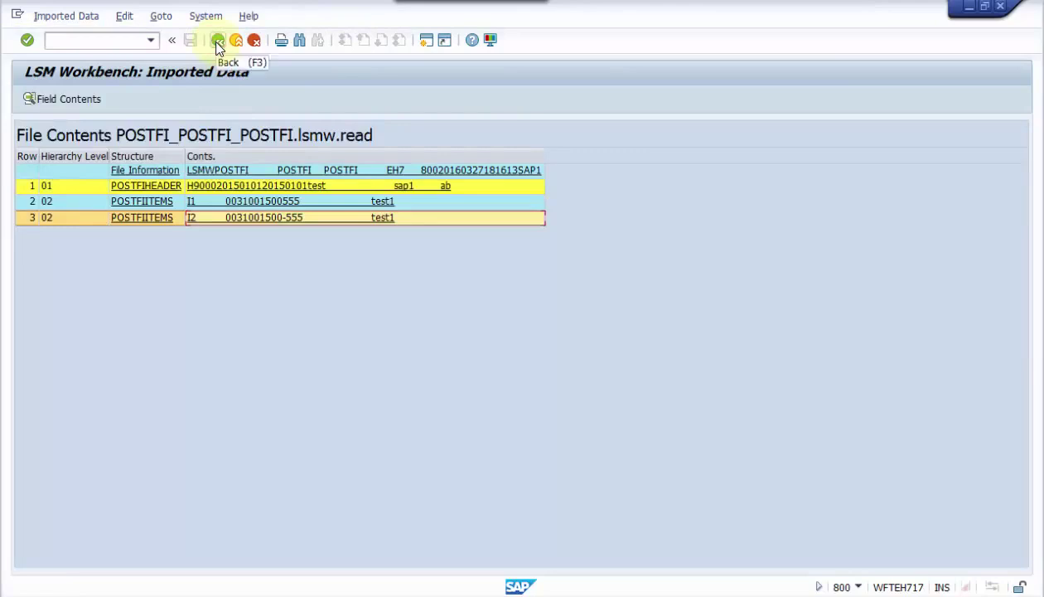
left_click(218, 39)
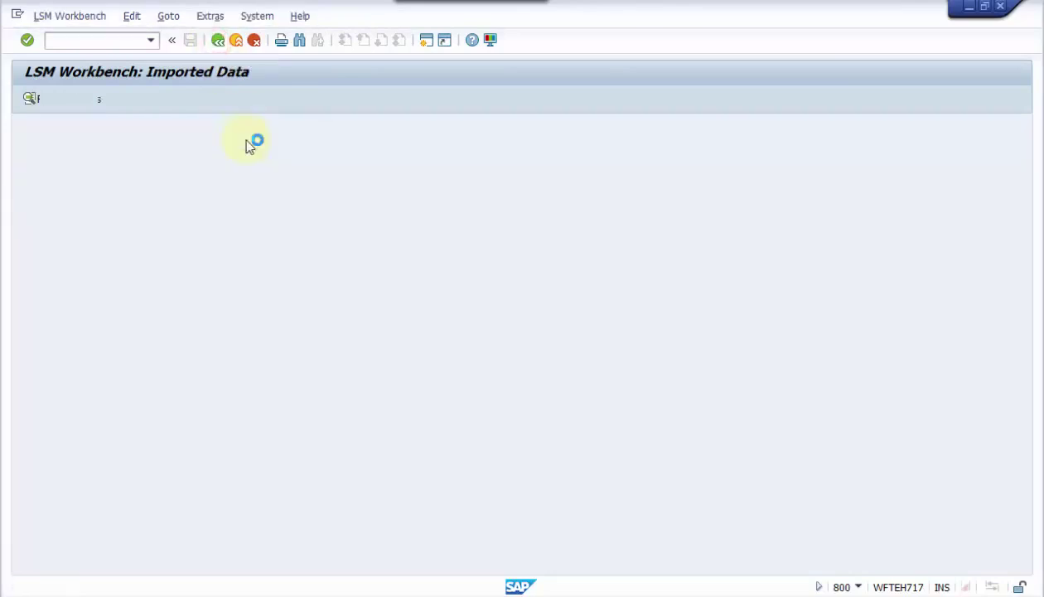
Run Convert Data for all transactions with output type Create File and return to the process steps.
left_click(27, 99)
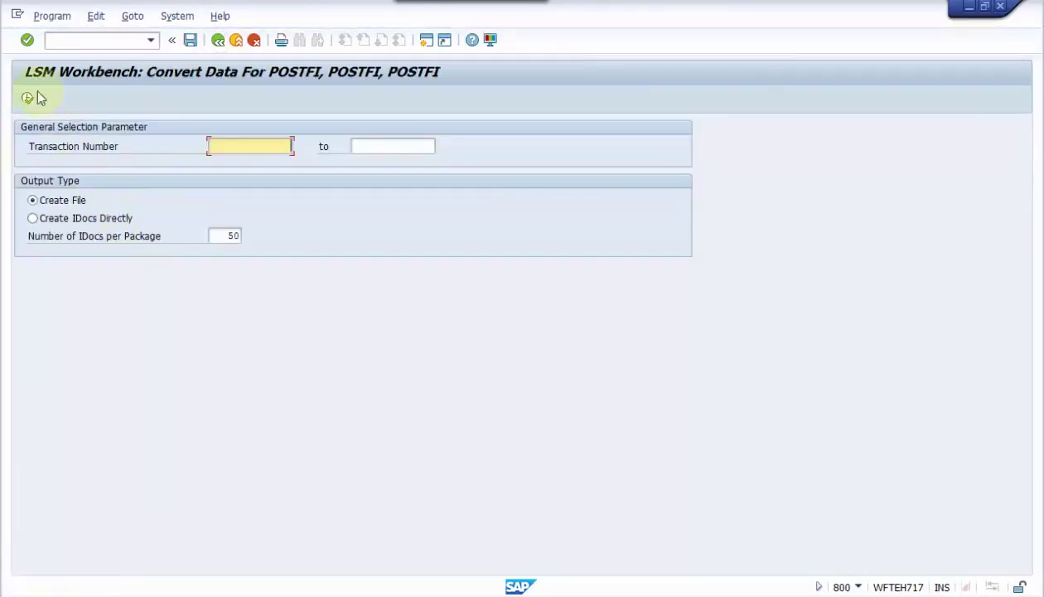
left_click(28, 98)
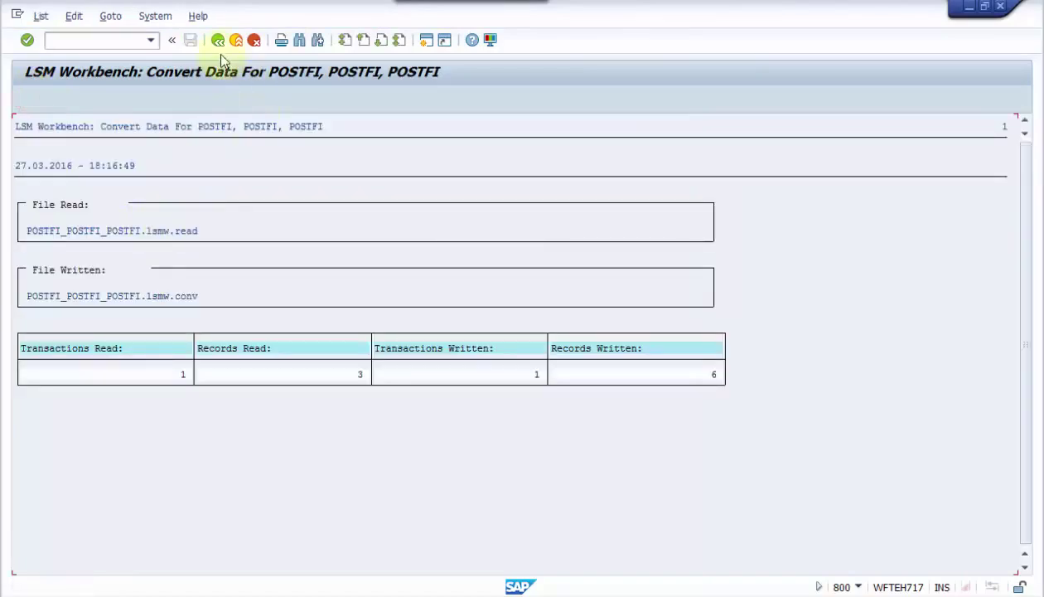
left_click(217, 42)
left_click(216, 41)
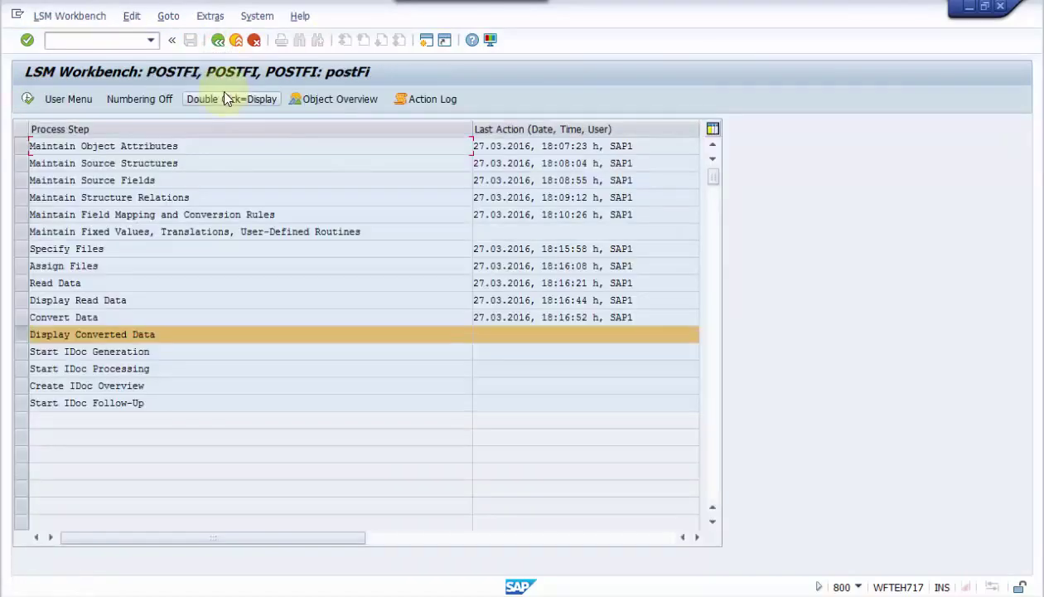
Display the contents of the converted data file POSTFI_POSTFI_POSTFI.lsmw.conv.
left_click(27, 97)
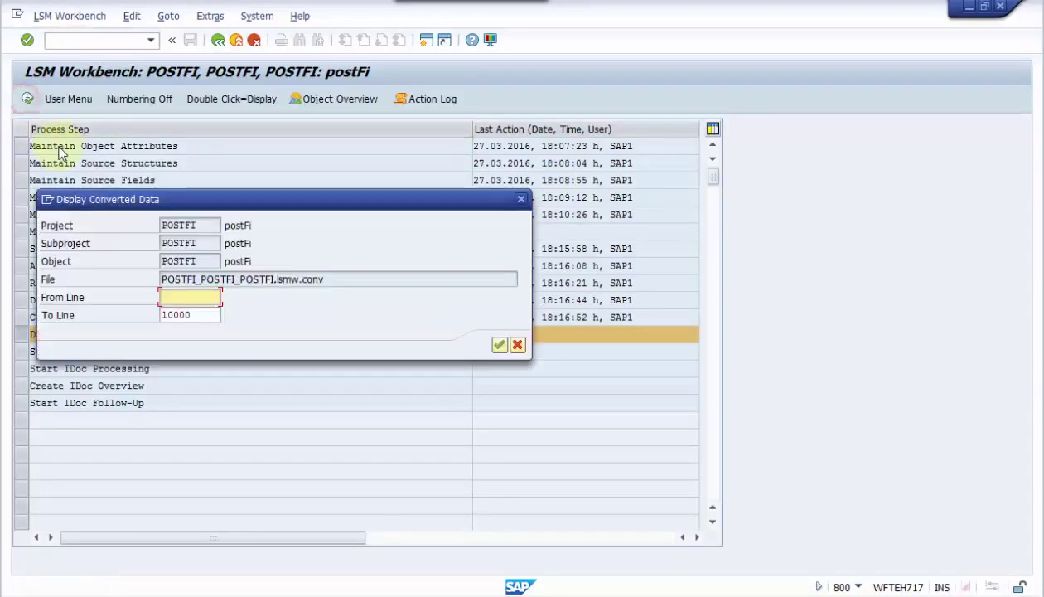
left_click(499, 344)
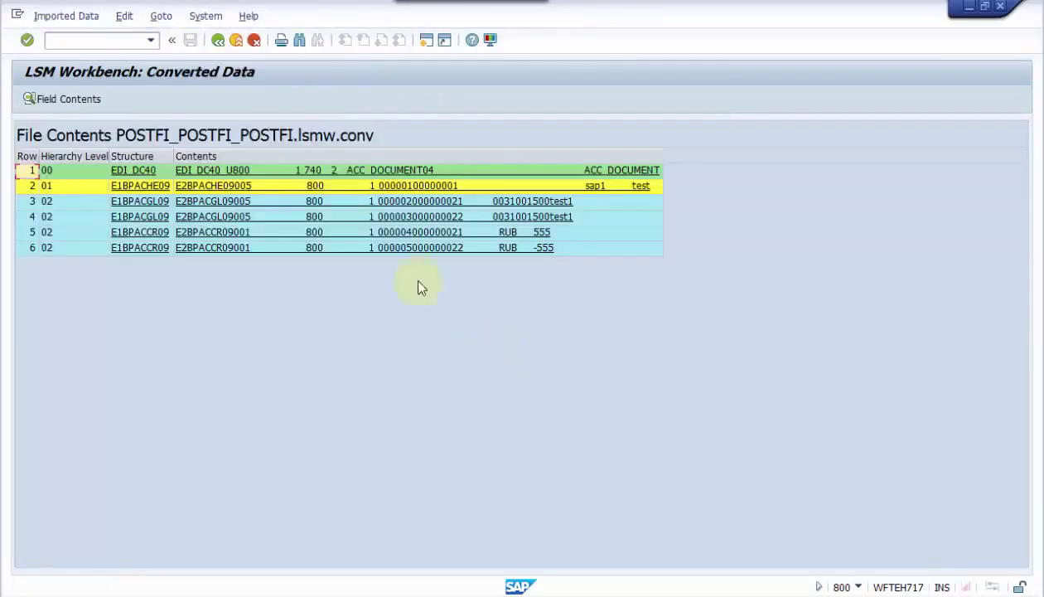
Leave the converted data display and run Start IDoc Generation for the file POSTFI_POSTFI_POSTFI.lsmw.conv.
left_click(216, 42)
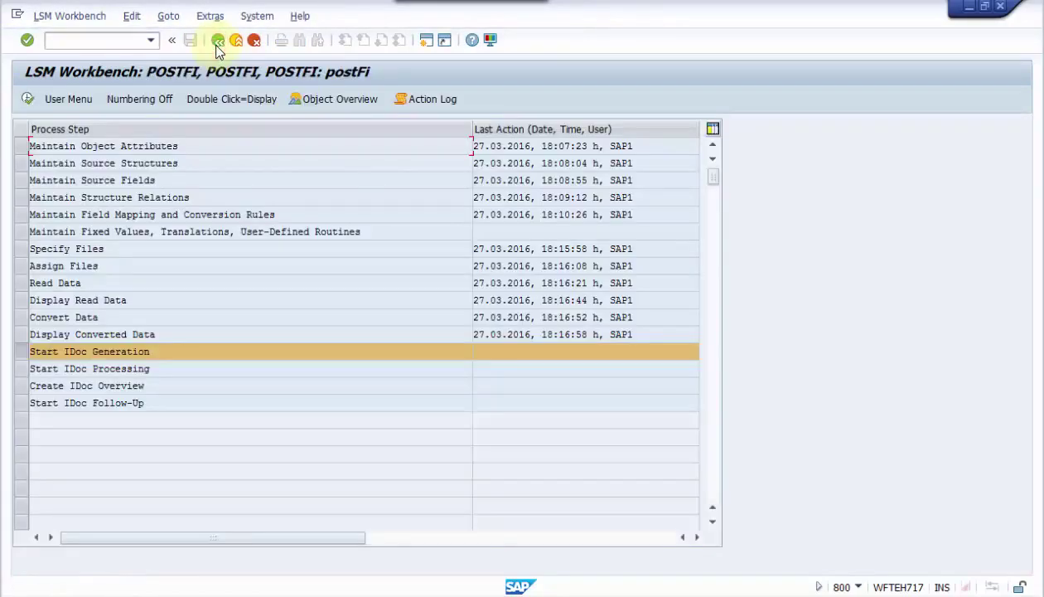
left_click(28, 98)
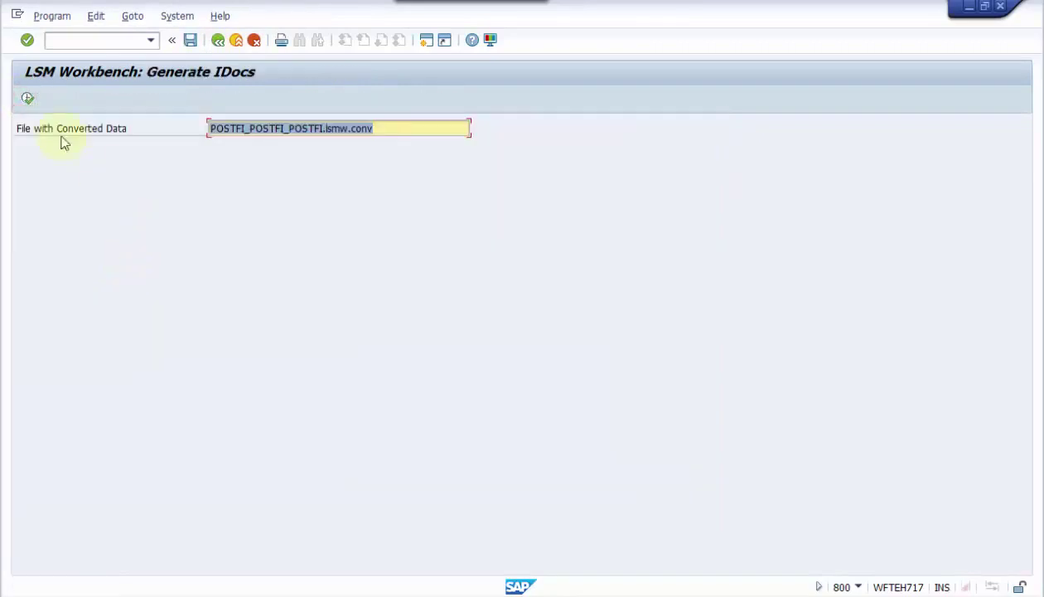
left_click(28, 98)
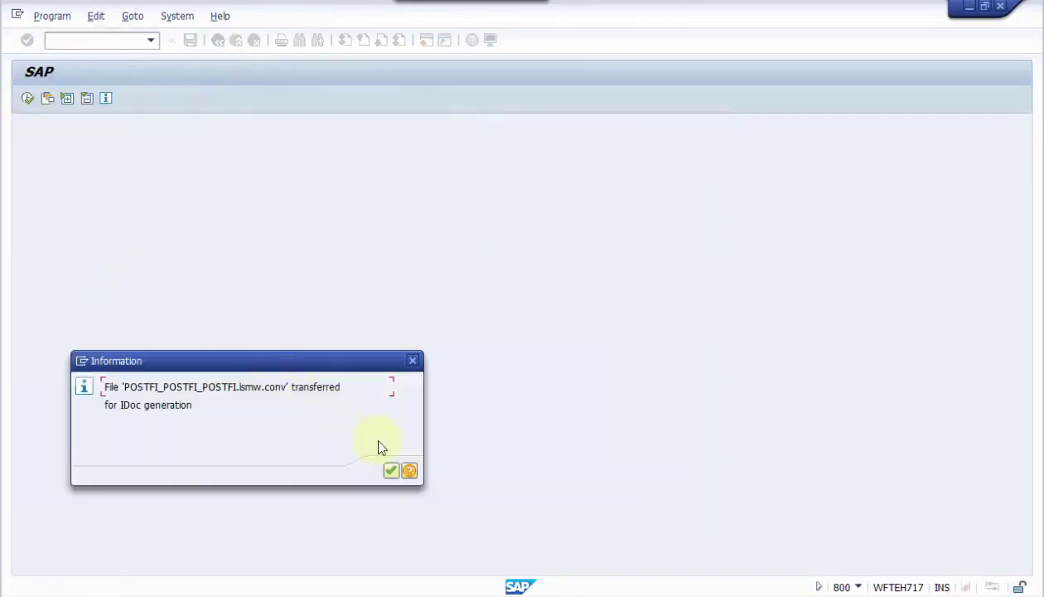
left_click(387, 471)
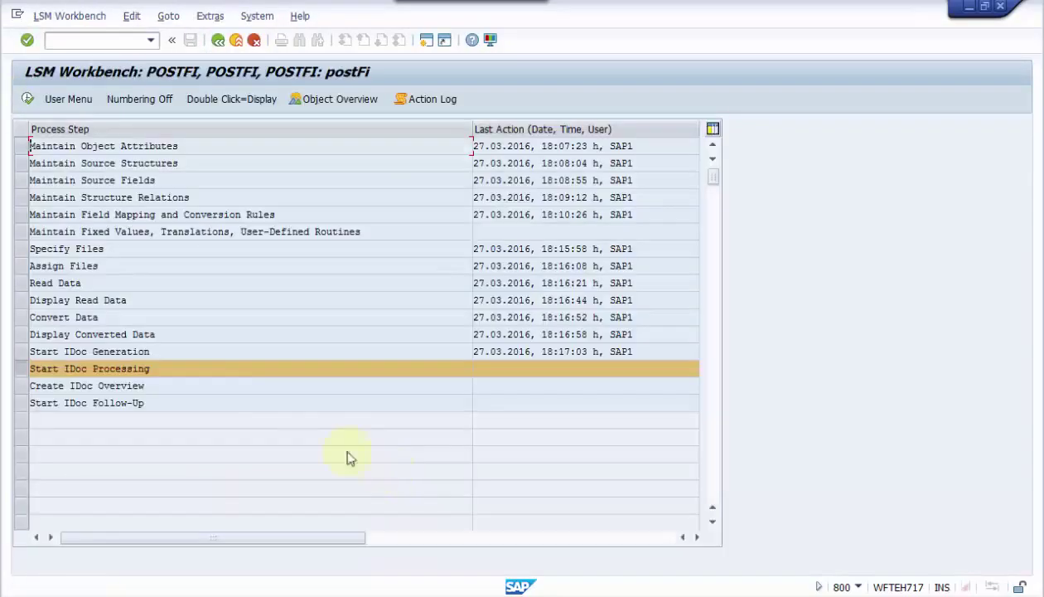
Run Start IDoc Processing with the proposed ACC_DOCUMENT selection and open the processed IDoc.
left_click(28, 98)
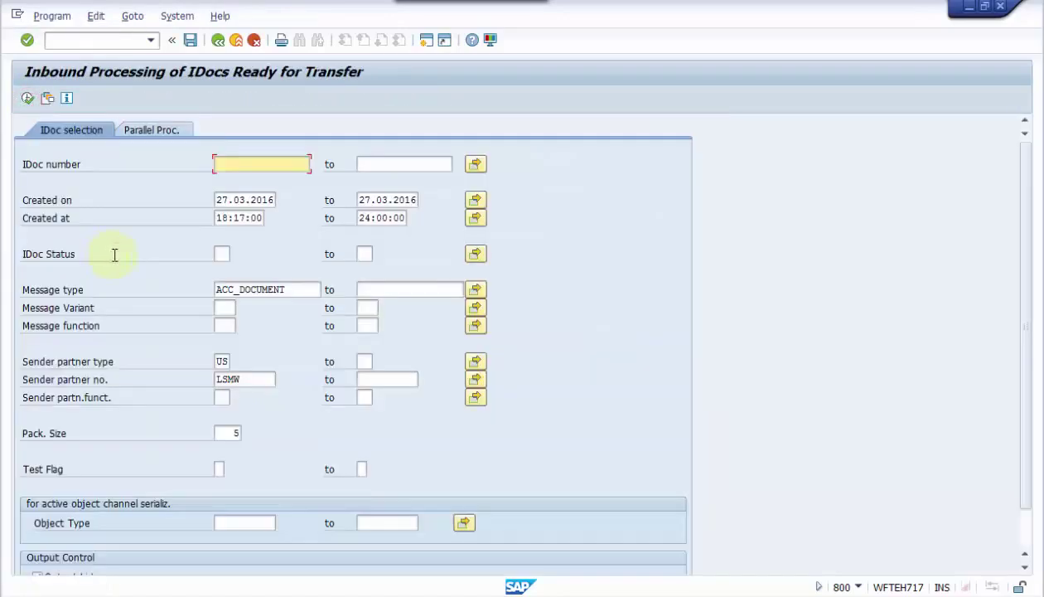
left_click(27, 99)
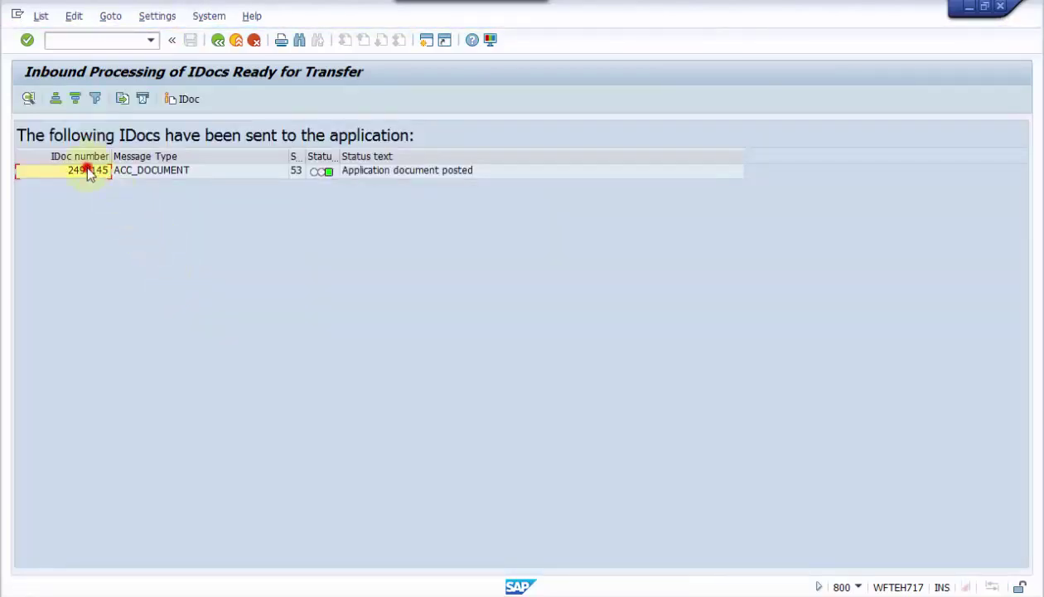
double_click(88, 170)
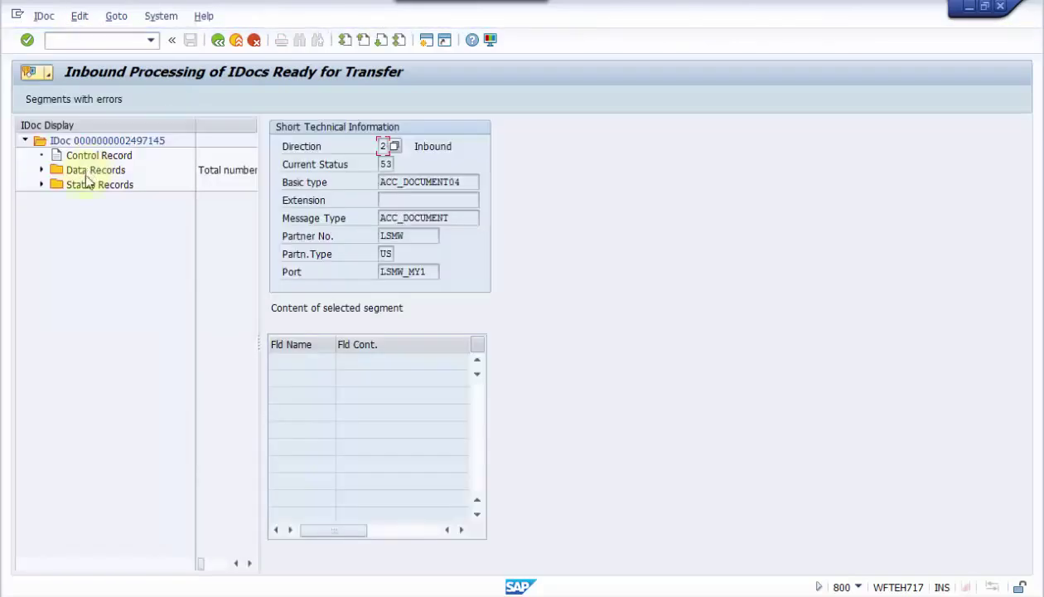
Expand the IDoc's data and status records and read the document number in the long text of the status 53 message.
left_click(41, 169)
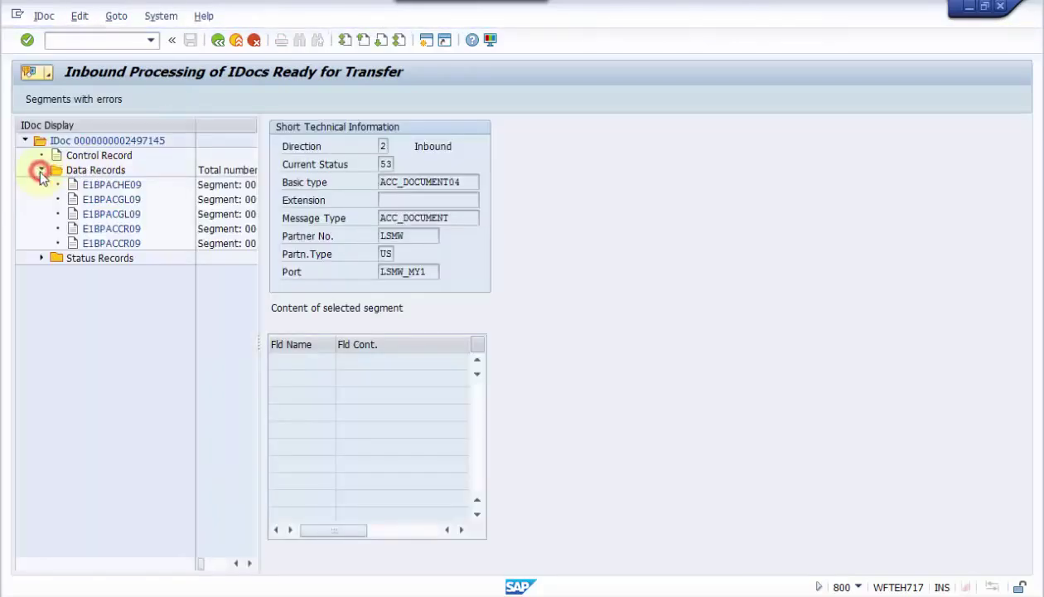
left_click(42, 259)
left_click(58, 273)
left_click(117, 288)
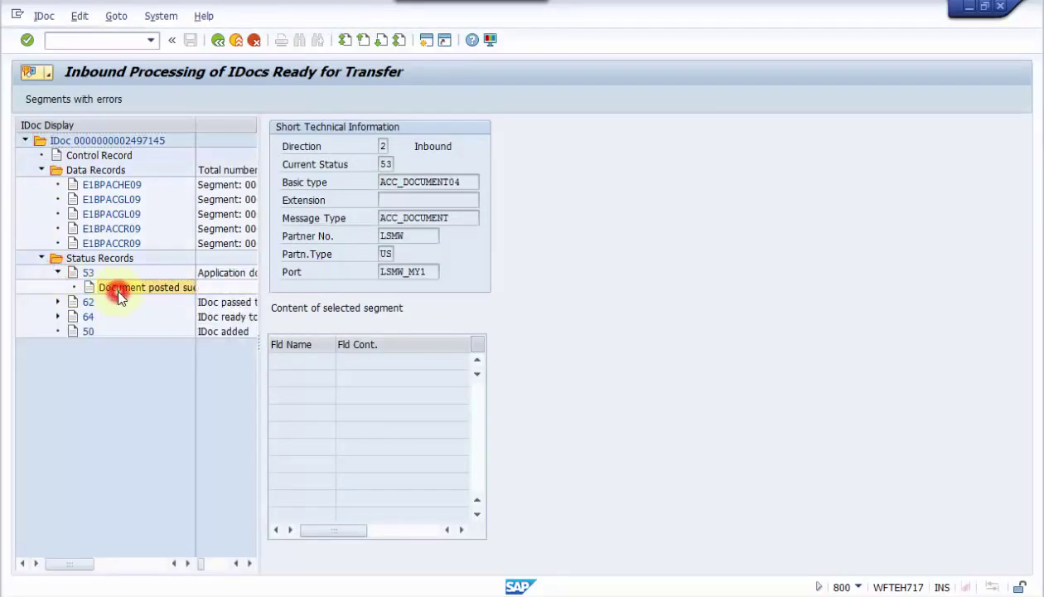
double_click(116, 287)
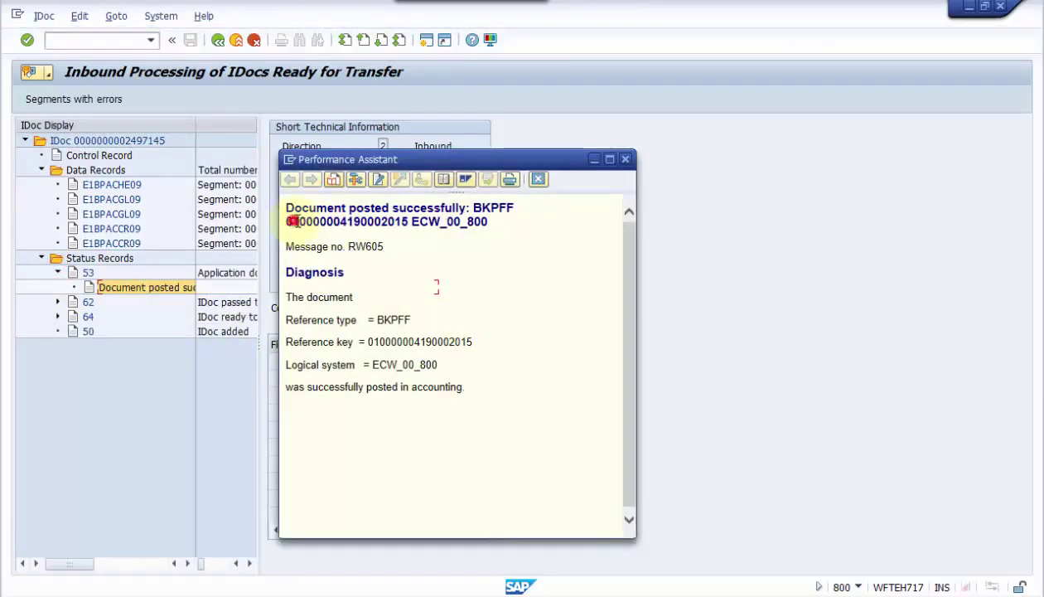
left_click_drag(292, 221, 340, 222)
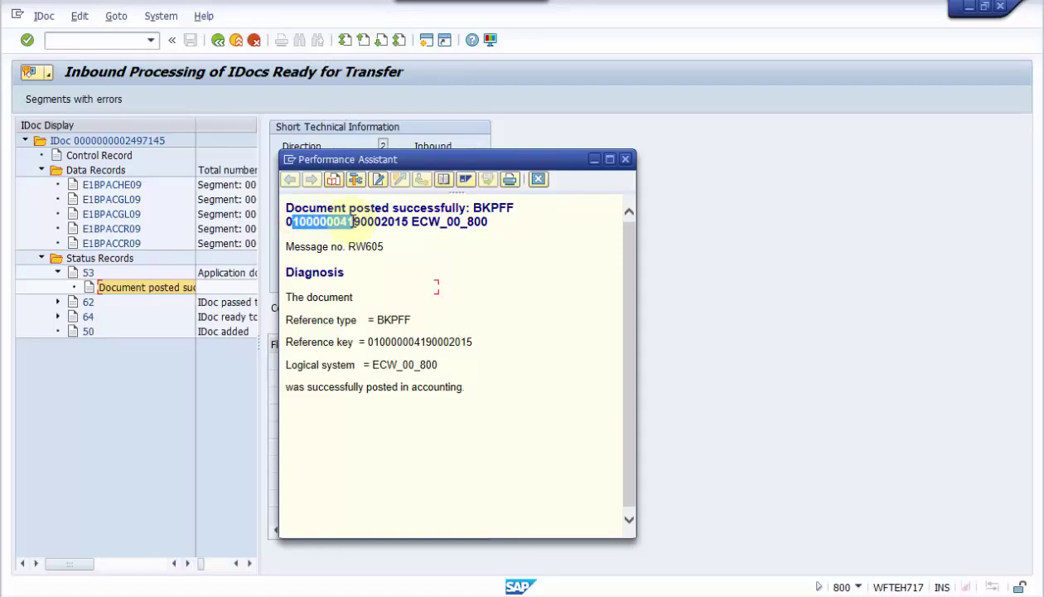
left_click(625, 158)
In a new session, display accounting document 100000041 of company code 9000, fiscal year 2015, with transaction FB03.
left_click(426, 40)
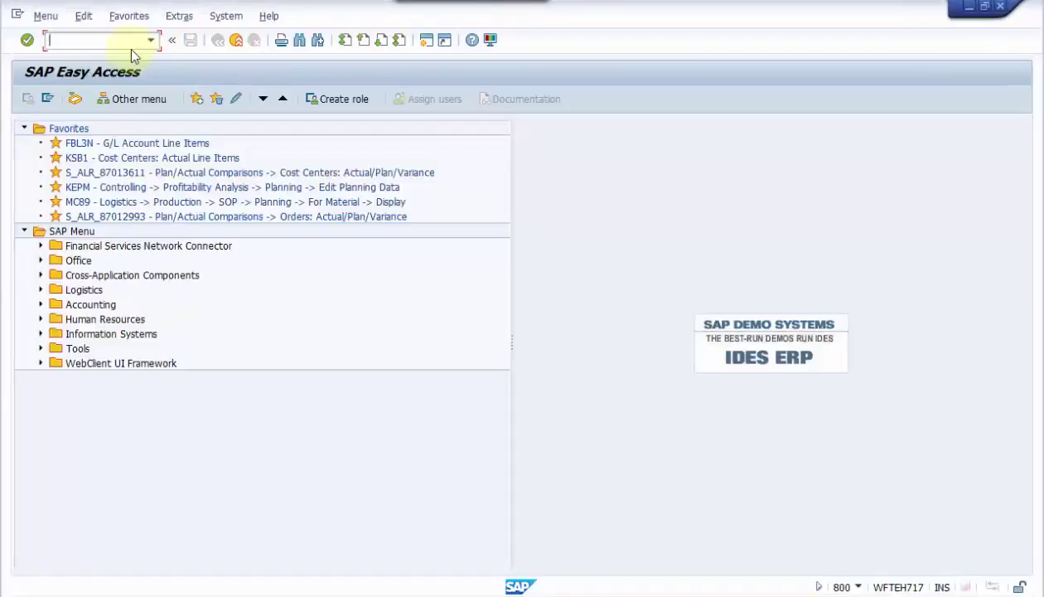
type("fb03")
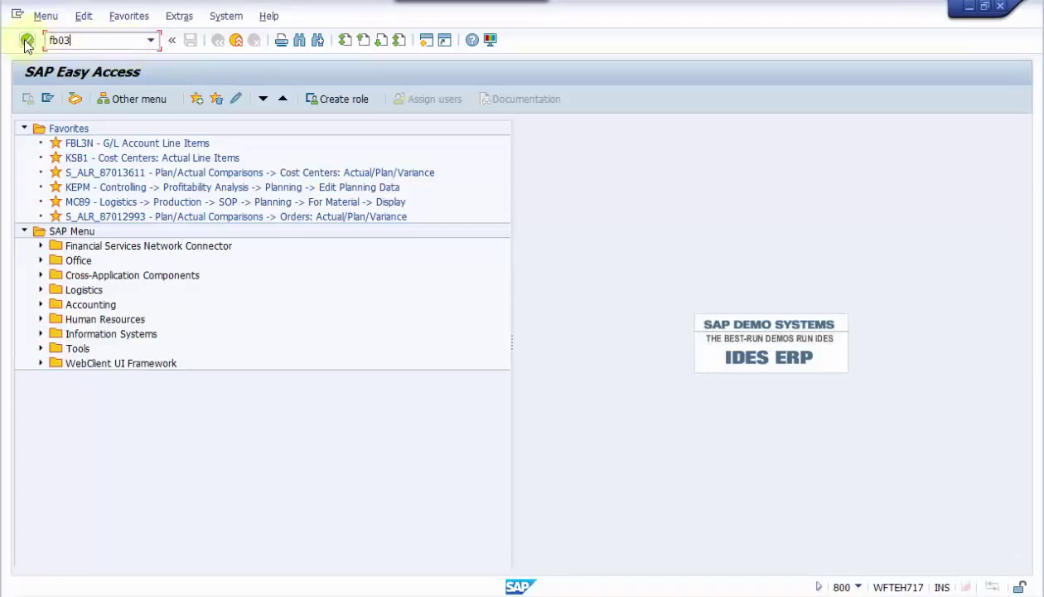
left_click(26, 40)
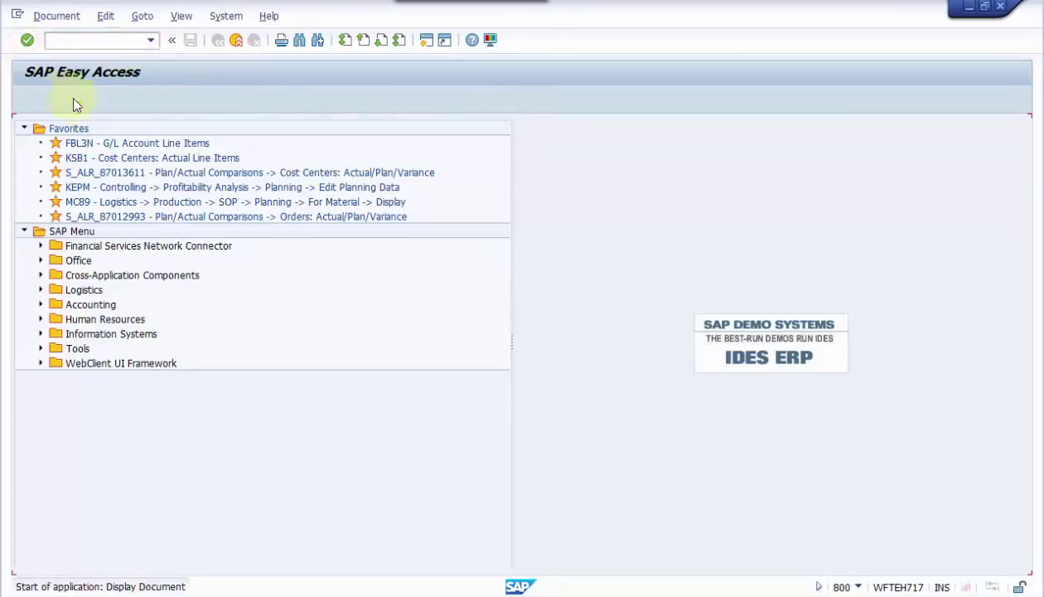
double_click(211, 163)
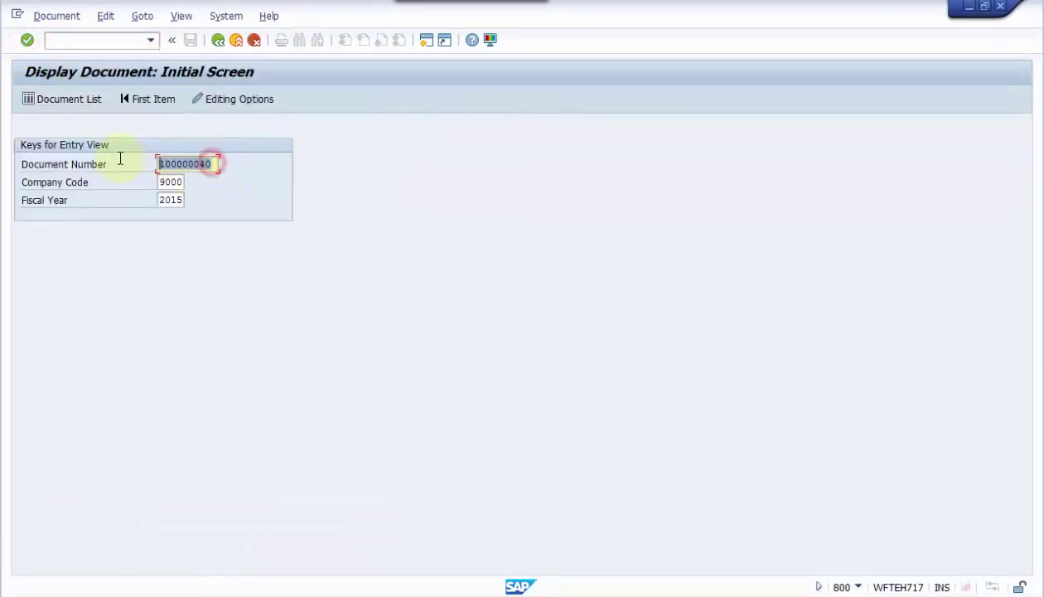
type("100000041")
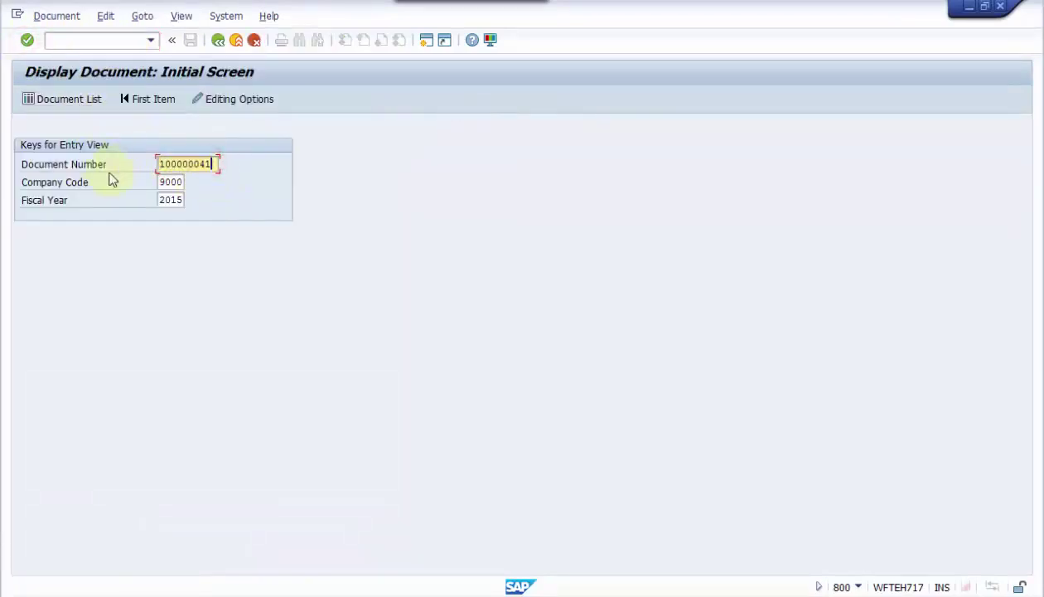
left_click(27, 40)
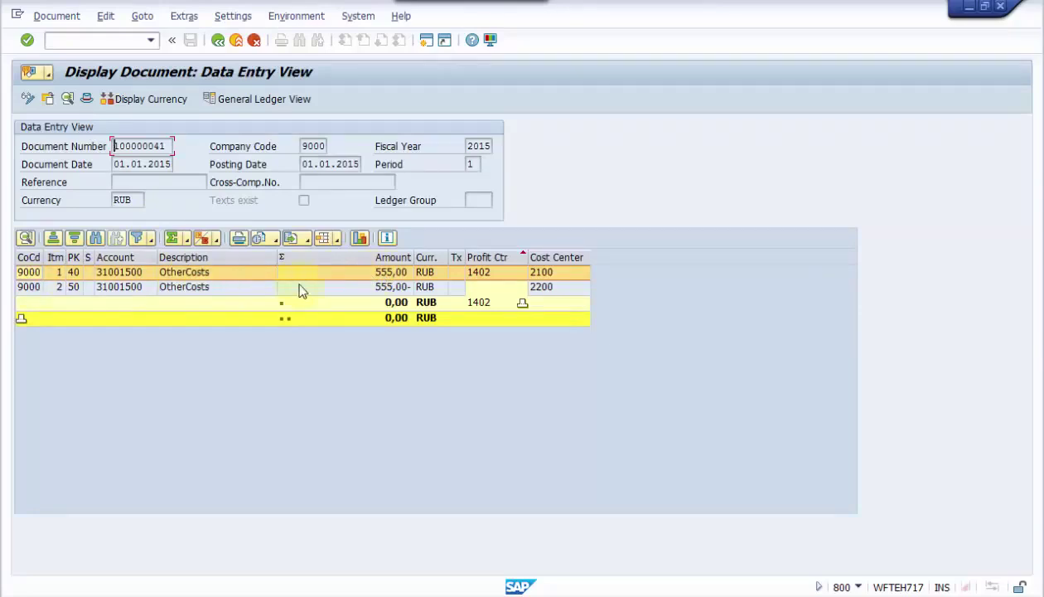
Check the items' cost centers, the first line item's details and the document header's text and entry user, and return to the item overview.
left_click(547, 286)
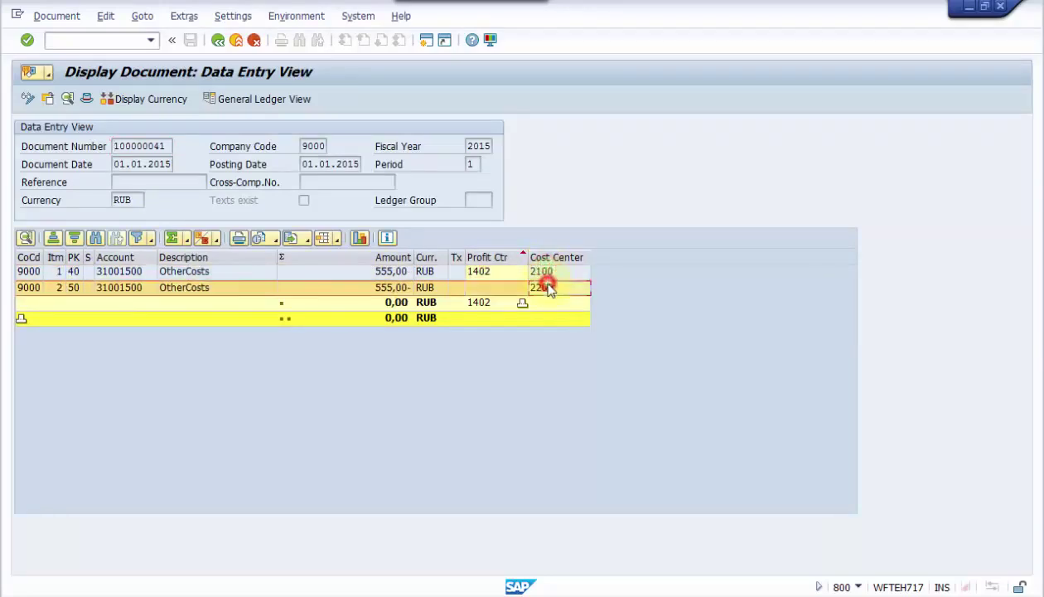
double_click(120, 272)
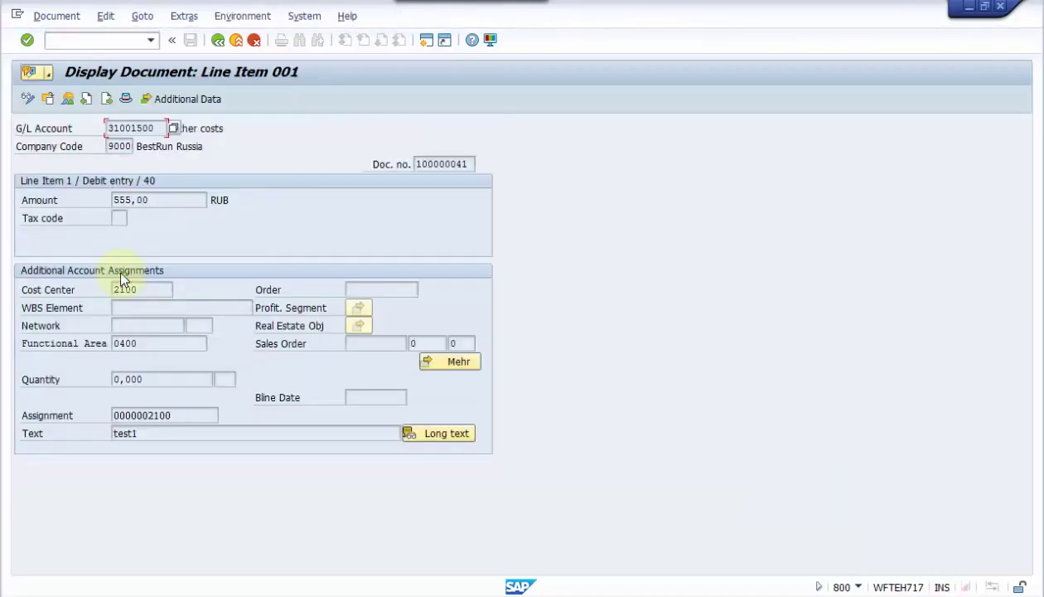
left_click(125, 100)
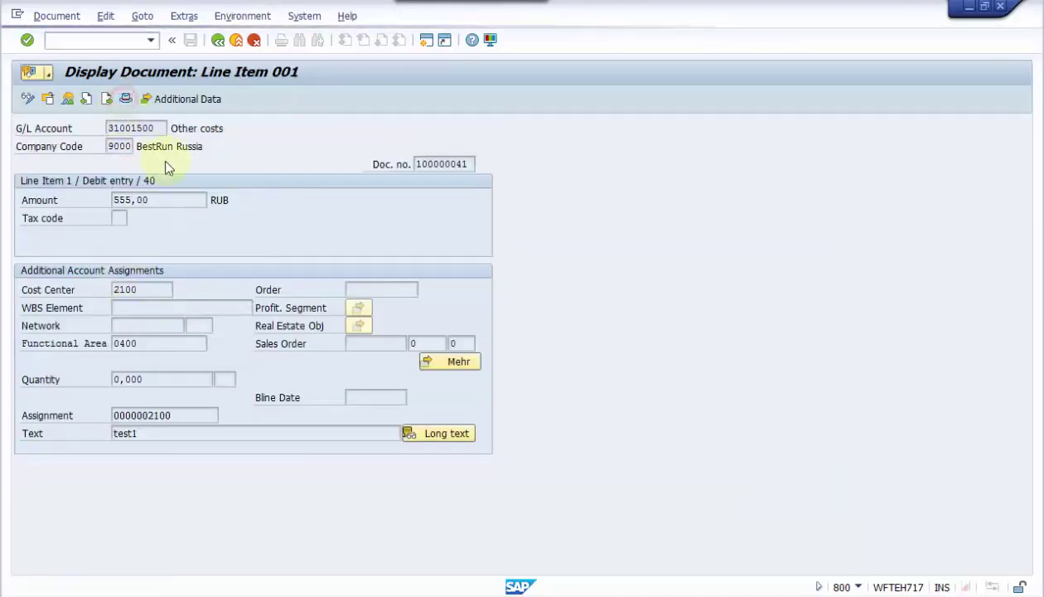
left_click(177, 205)
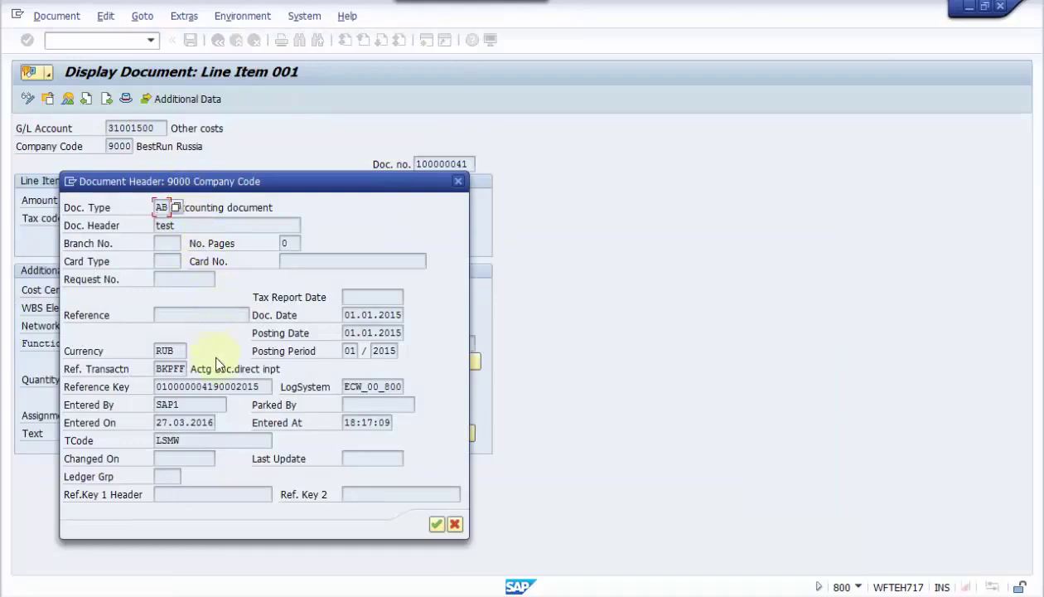
double_click(199, 403)
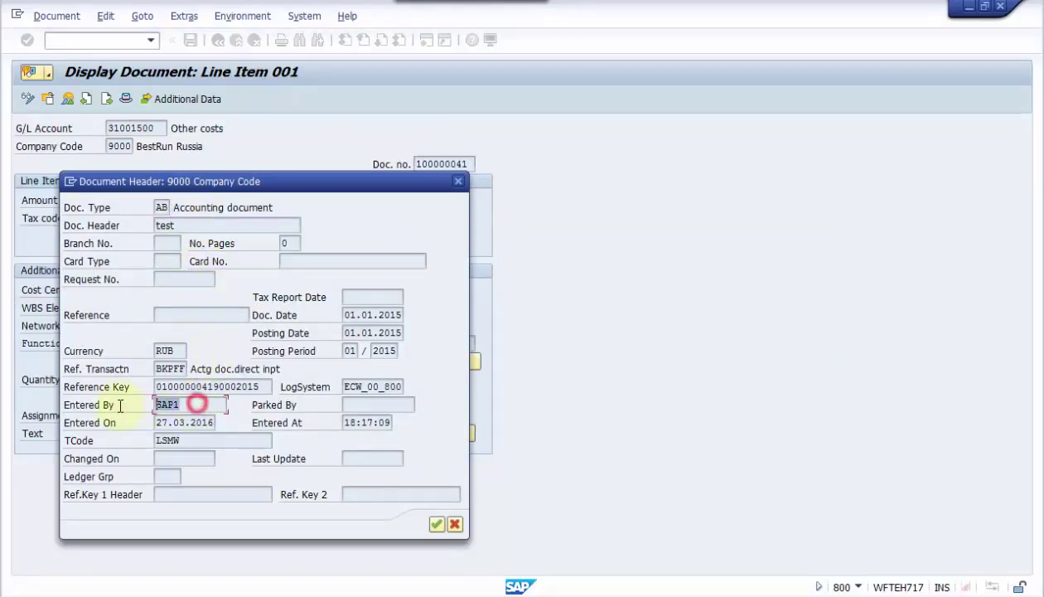
left_click(435, 525)
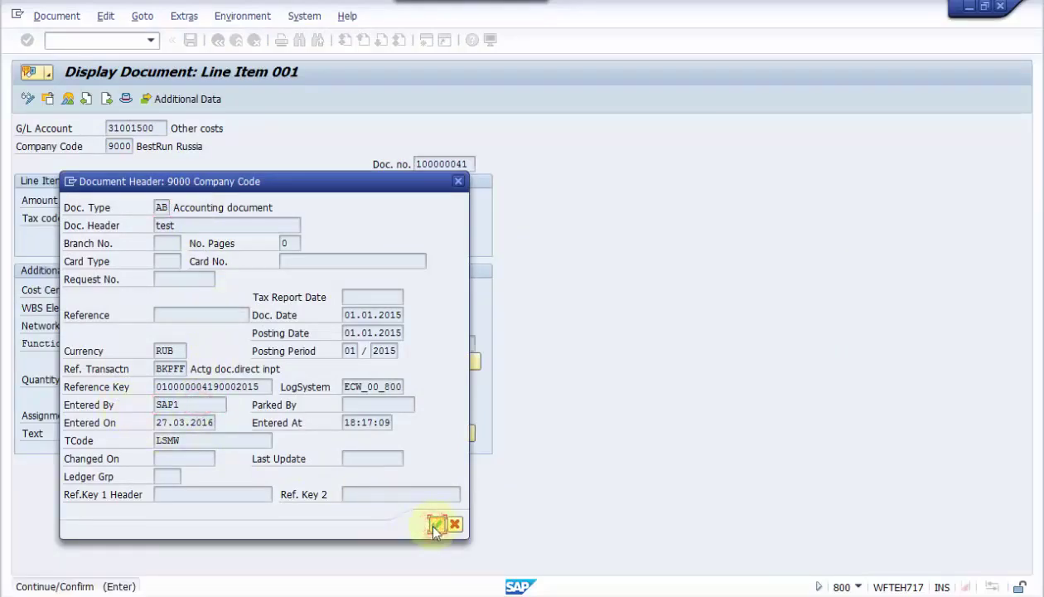
left_click(174, 221)
left_click(435, 523)
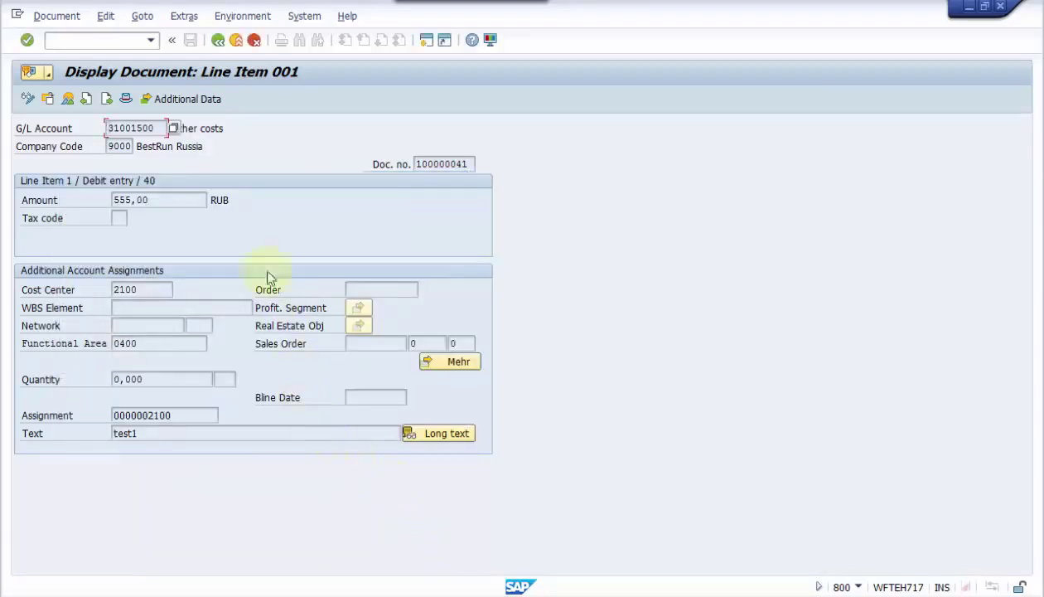
left_click(217, 41)
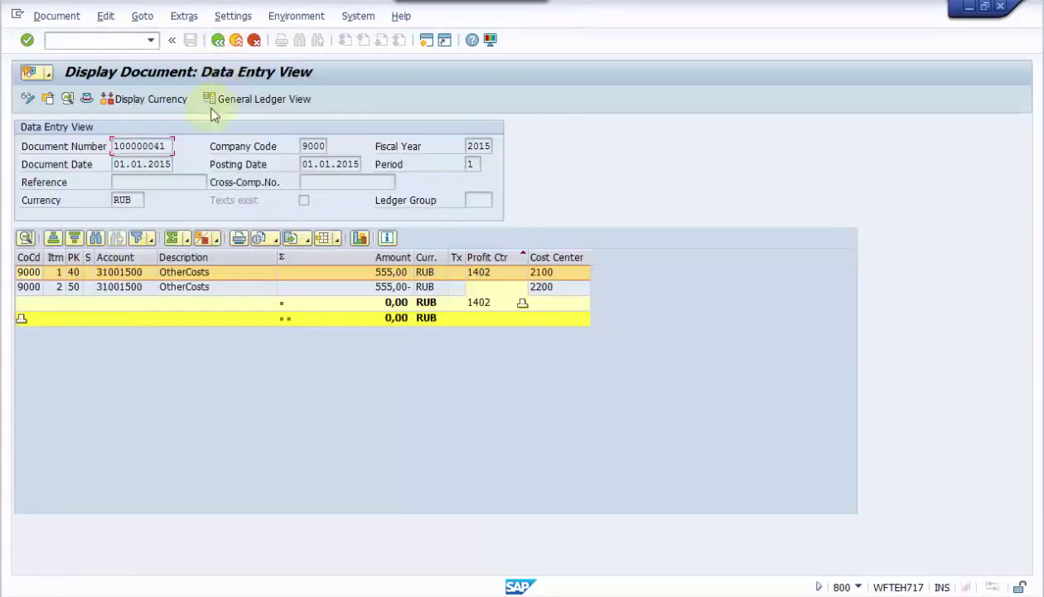
Check the account, amount and cost center of the second line item and return to the data entry view.
left_click(106, 290)
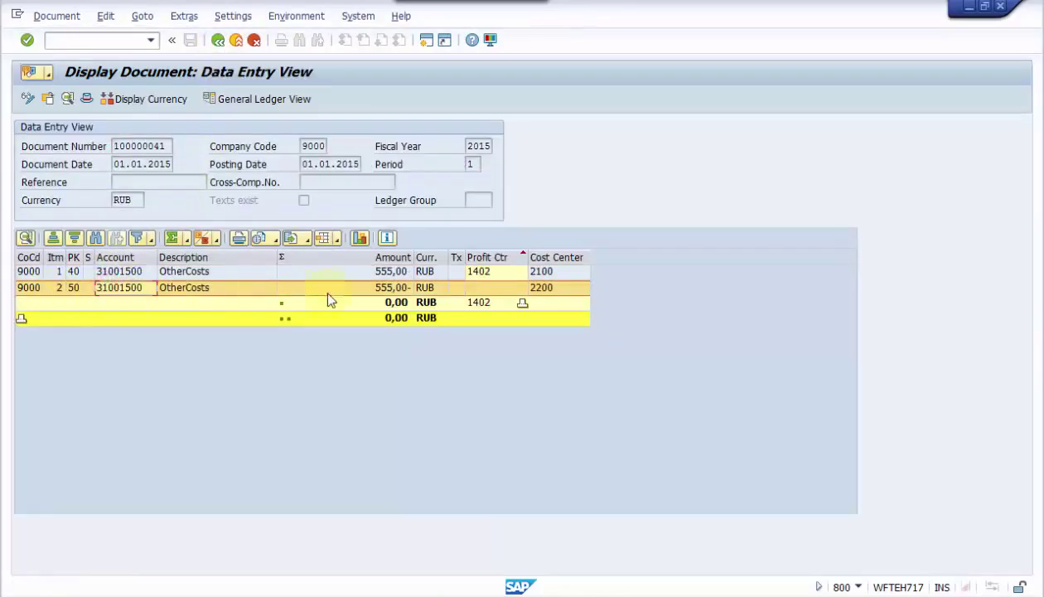
left_click(393, 290)
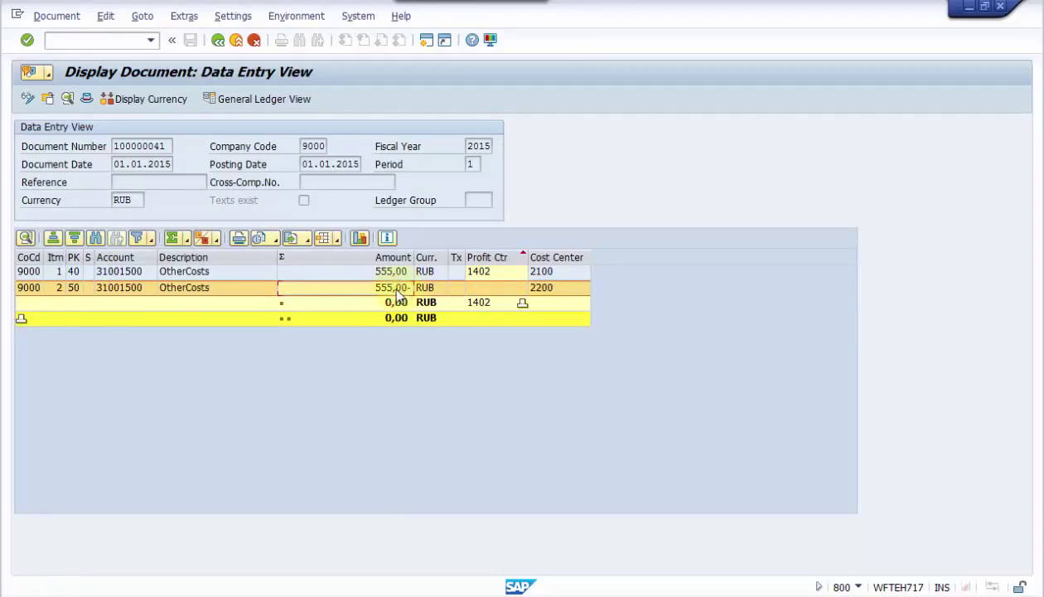
double_click(395, 288)
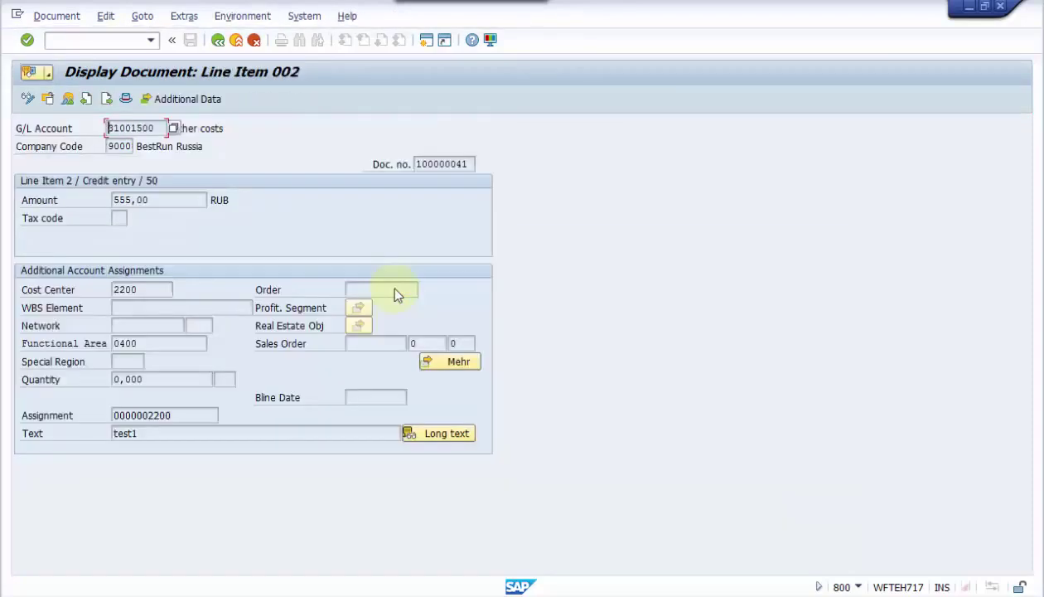
double_click(154, 296)
left_click(219, 41)
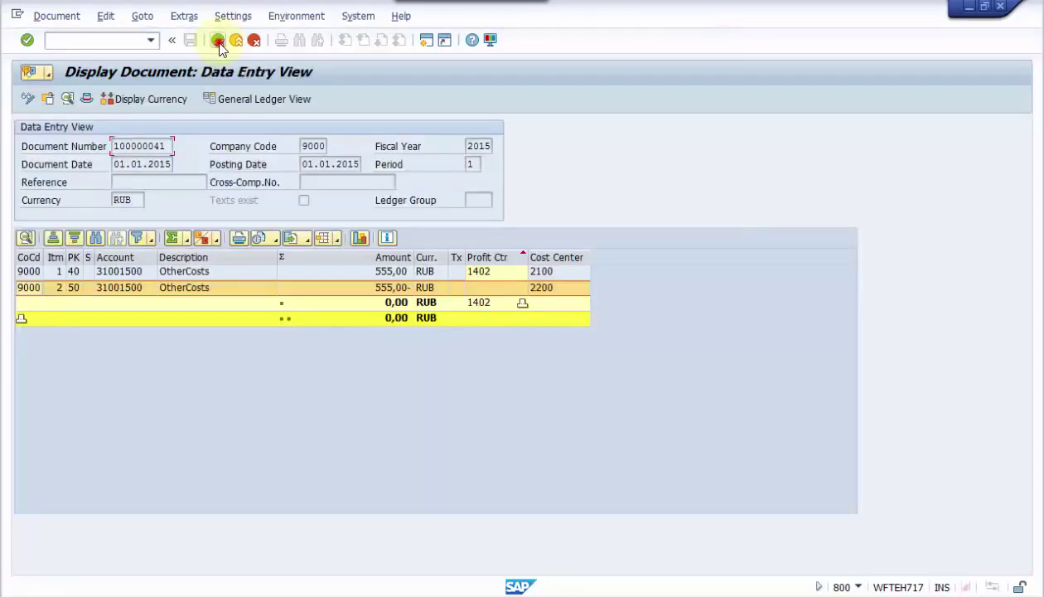
Exit the document display, switch back to the Inbound Processing session and return to the postFi LSMW process steps.
left_click(237, 43)
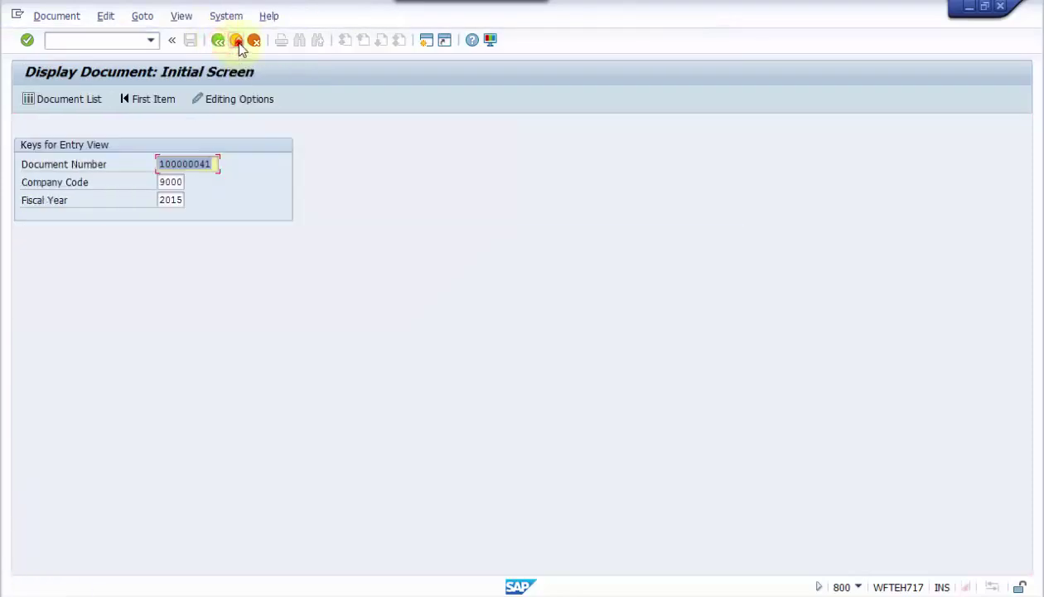
left_click(238, 43)
mouse_move(345, 583)
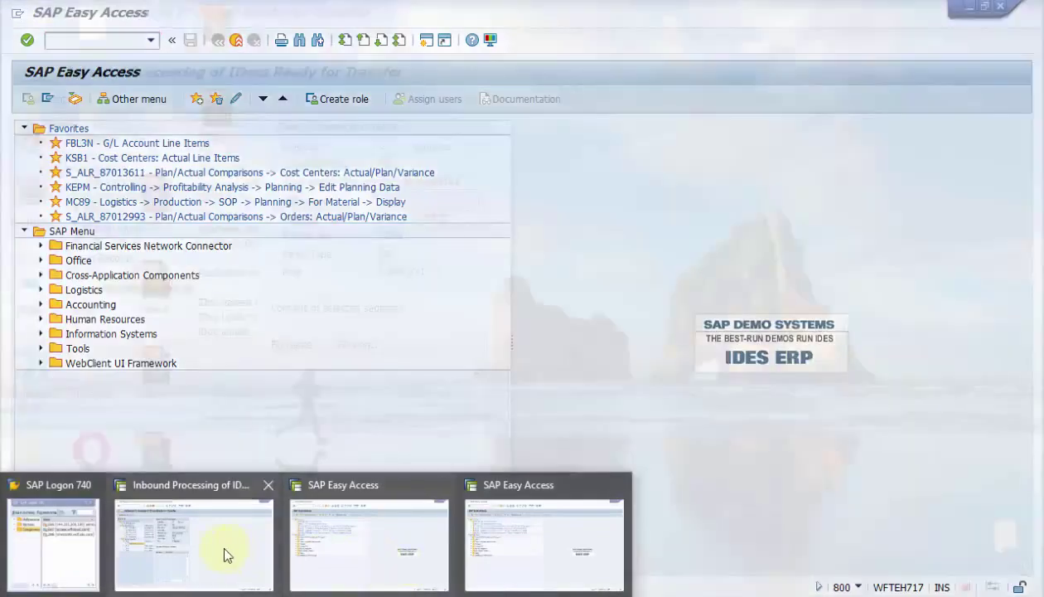
left_click(223, 547)
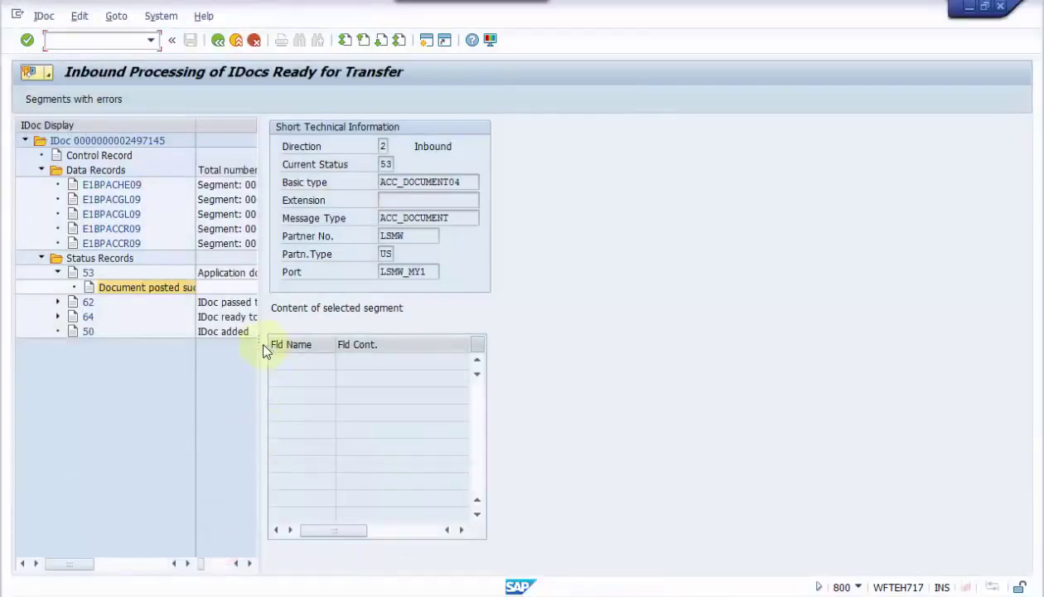
left_click(218, 41)
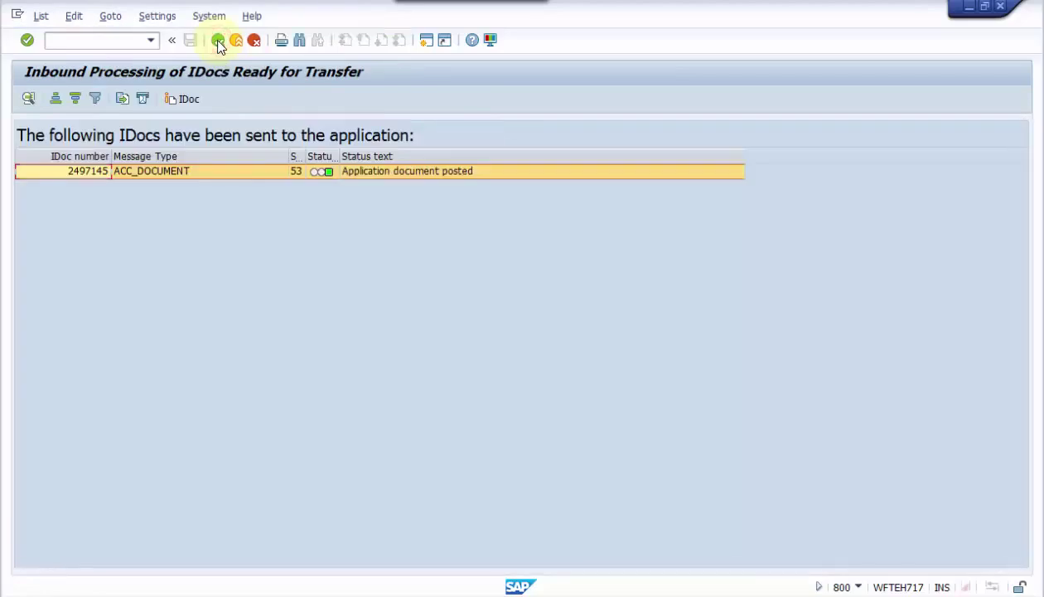
left_click(218, 40)
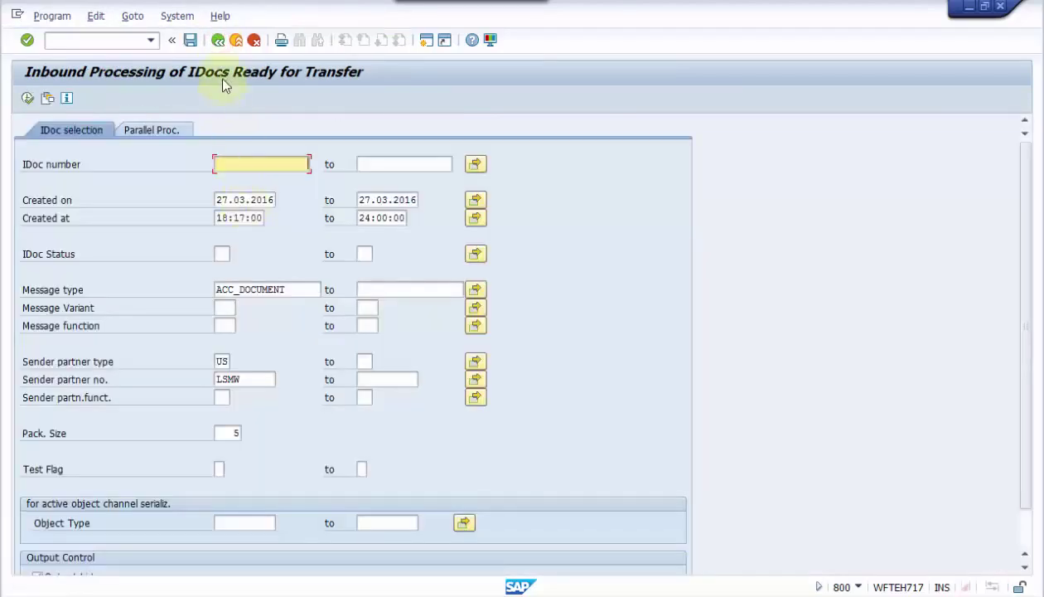
left_click(218, 41)
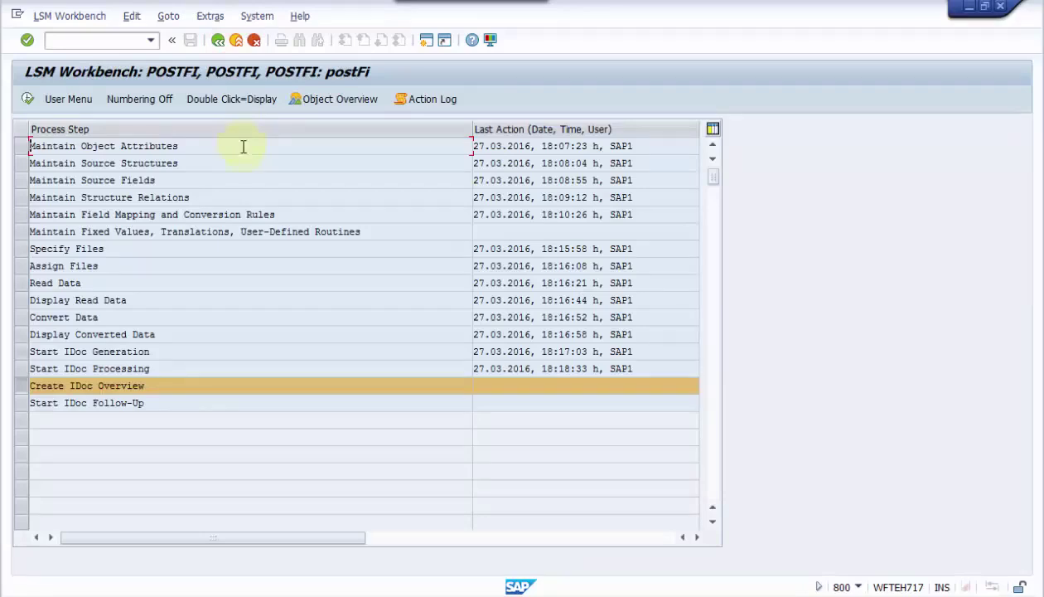
Run the Create IDoc Overview step for message ACC_DOCUMENT and view the long text of the posting message under status record 53.
left_click(26, 100)
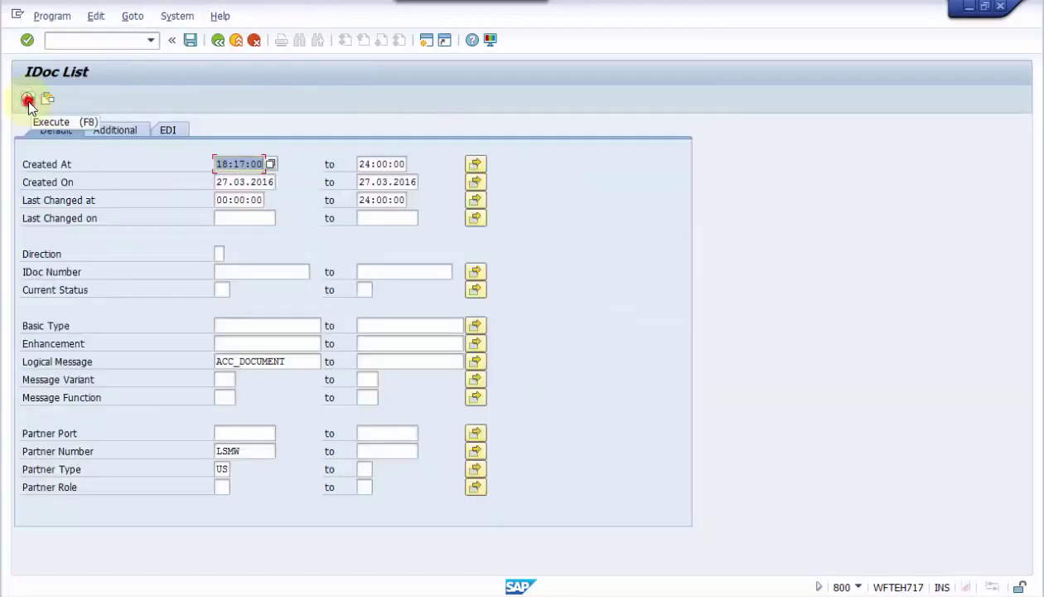
left_click(28, 100)
left_click(38, 185)
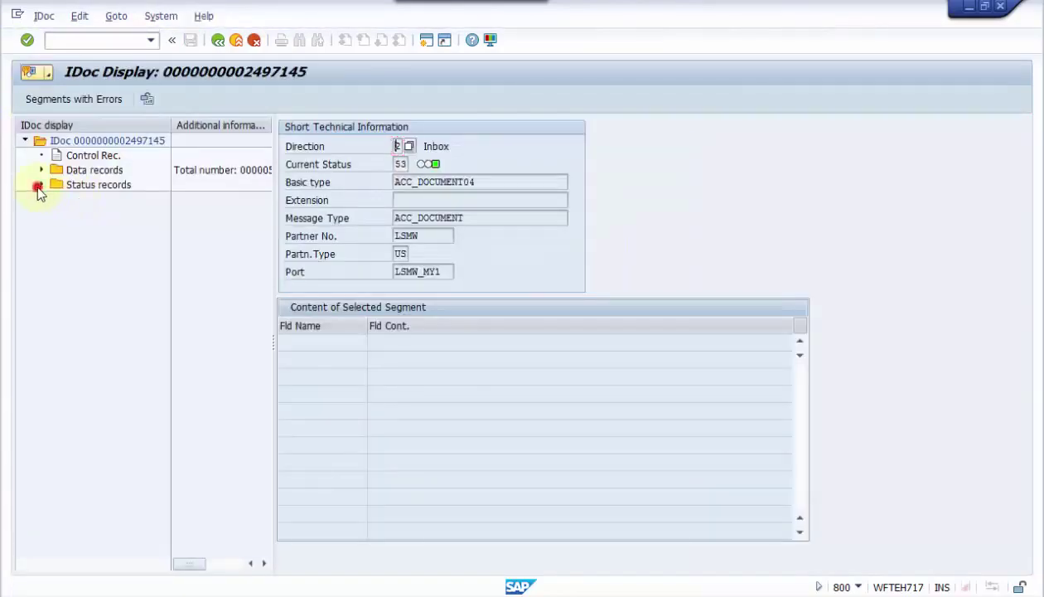
left_click(57, 199)
left_click(109, 219)
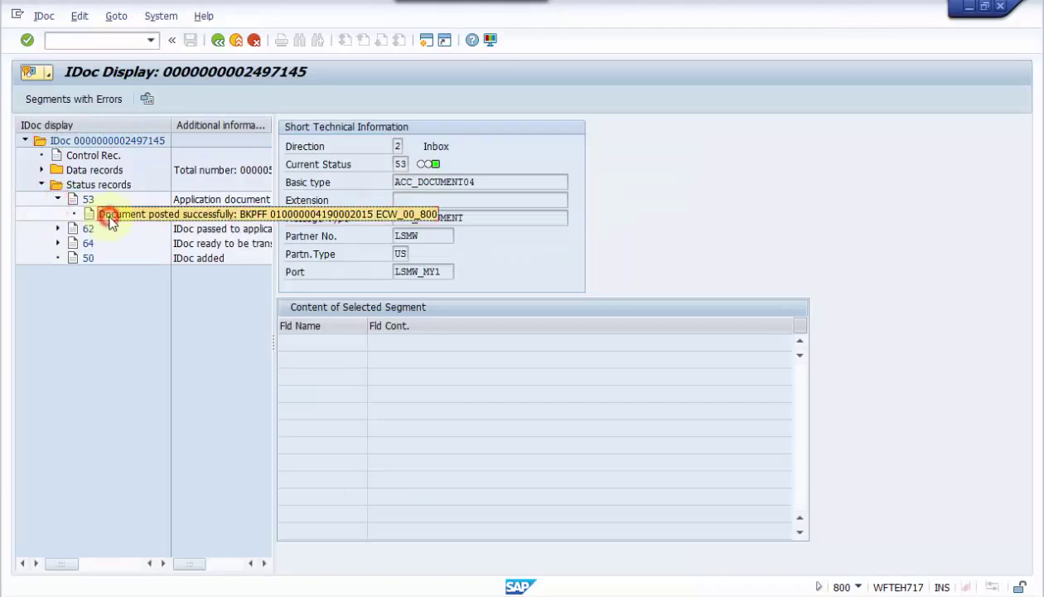
double_click(111, 220)
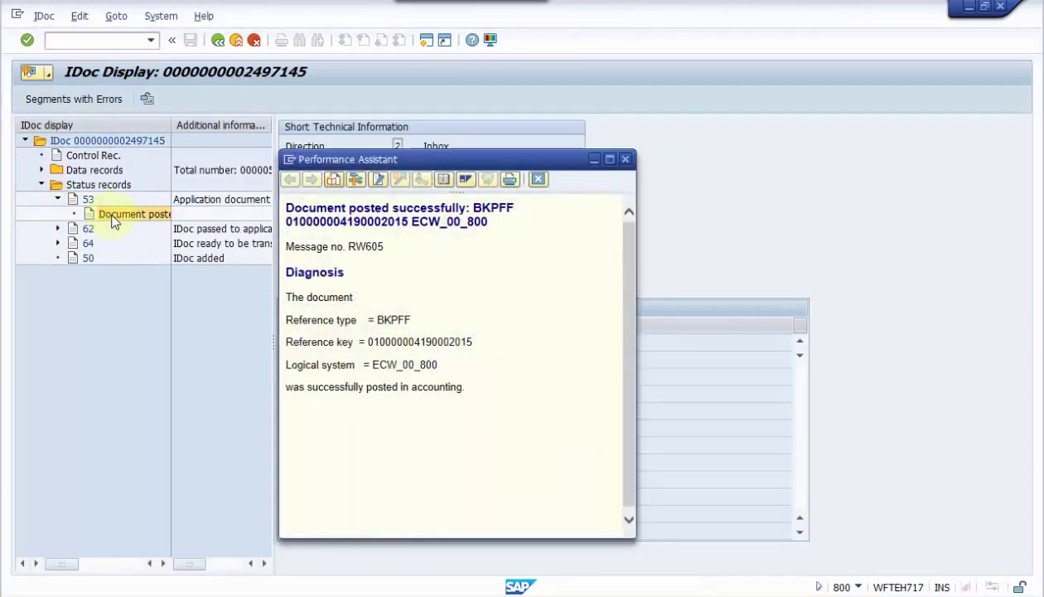
left_click(625, 159)
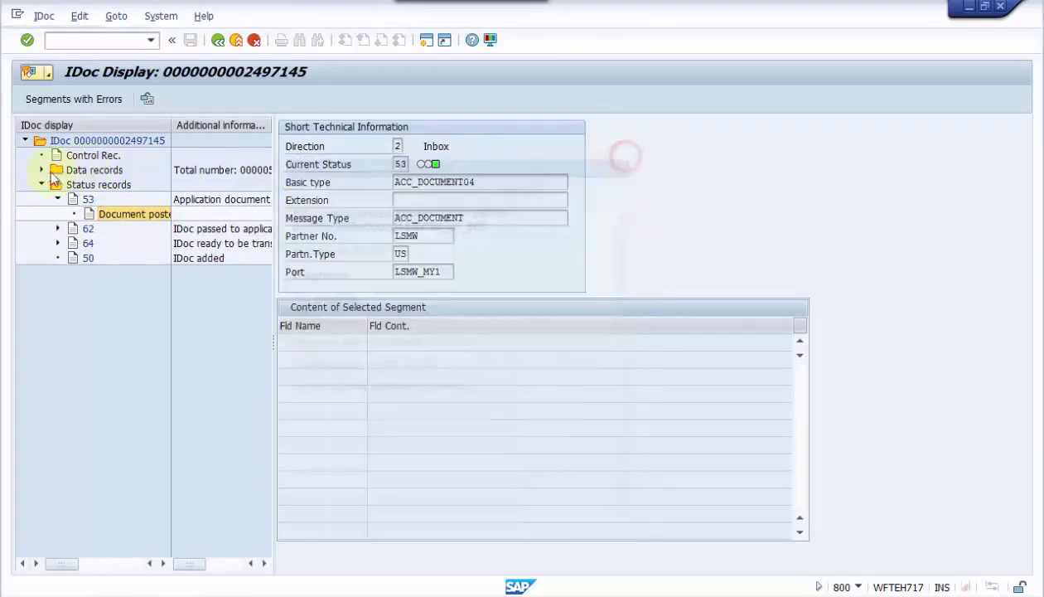
Expand the IDoc's data records and return through the IDoc list selection to the postFi process steps.
left_click(42, 170)
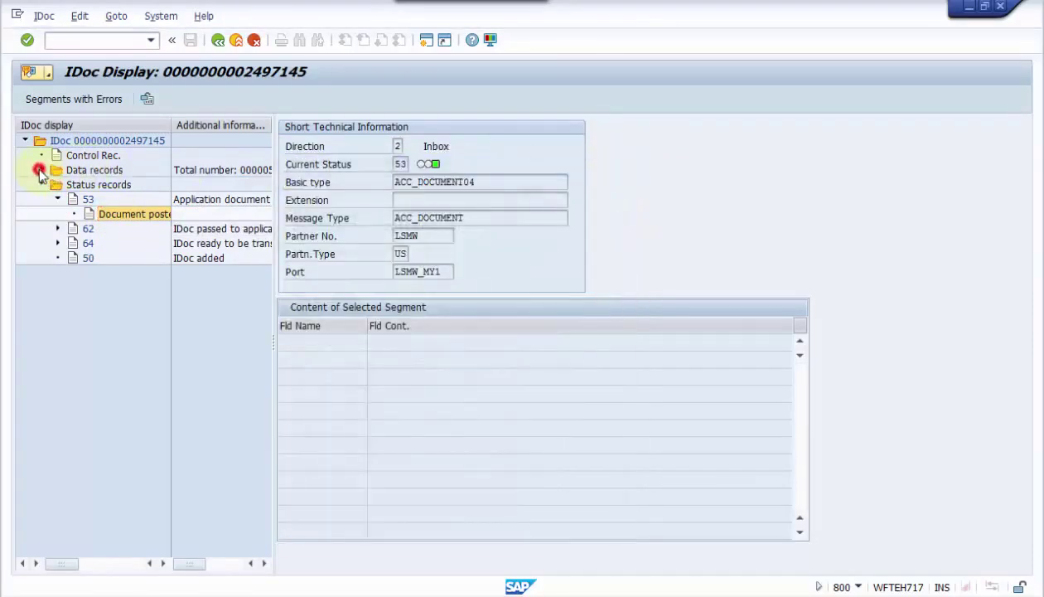
left_click(217, 40)
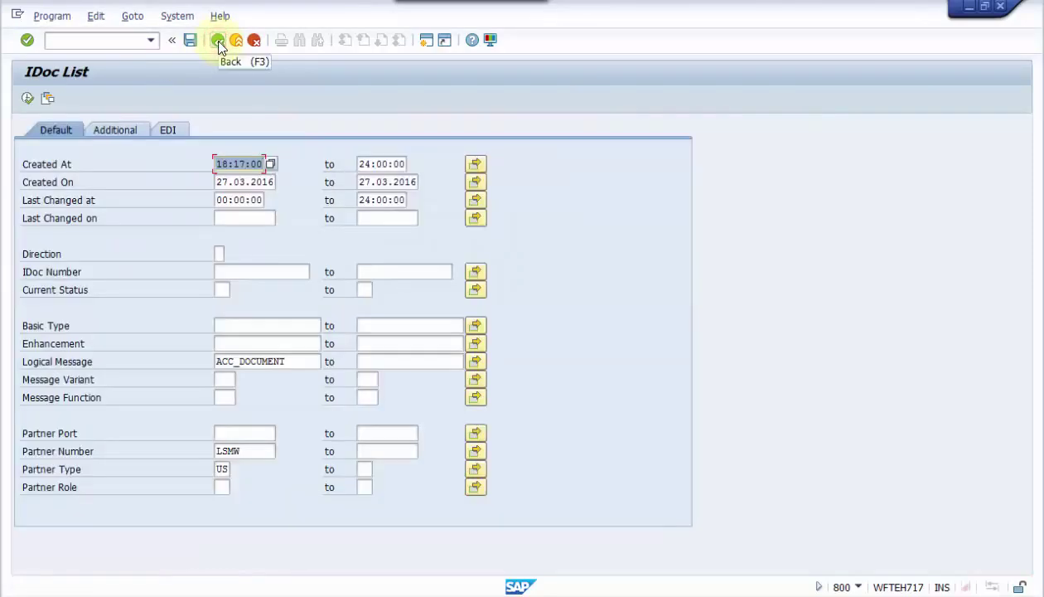
left_click(217, 39)
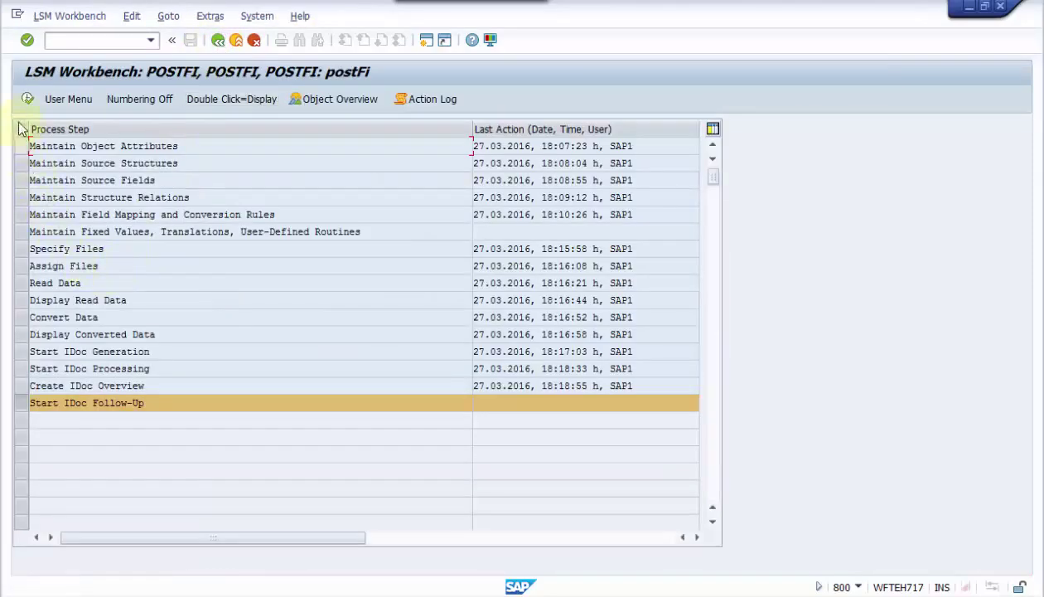
Open the Start IDoc Follow-Up step to view its reprocessing options and exit to the LSMW project selection without running it.
left_click(28, 98)
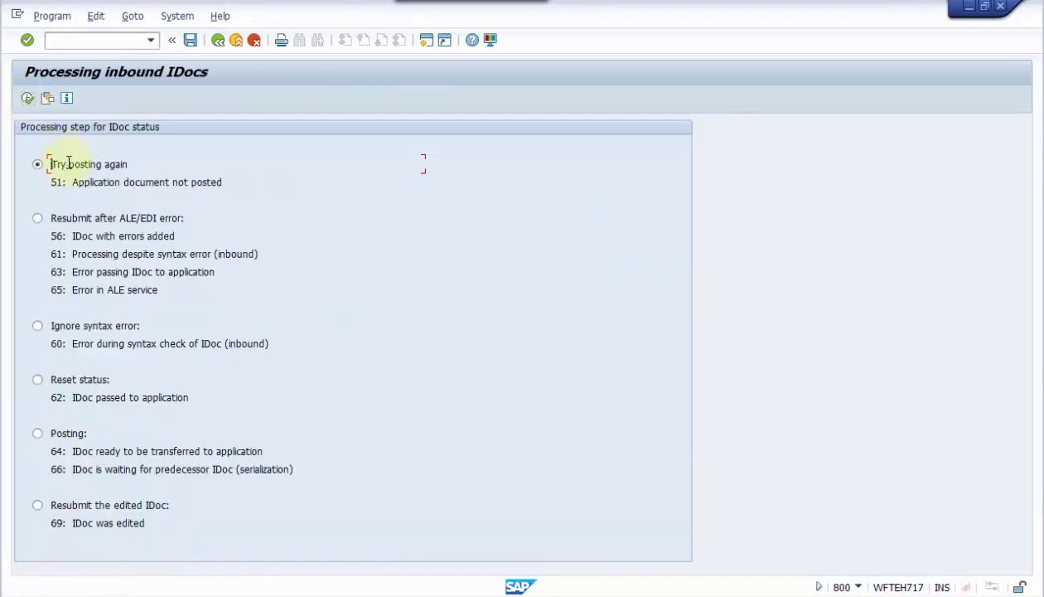
left_click(217, 40)
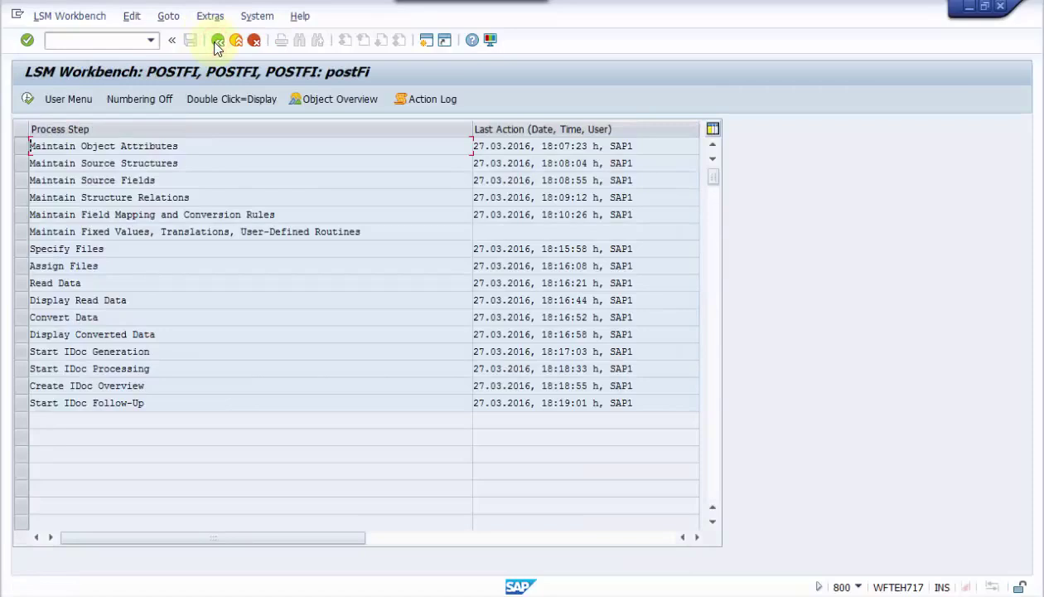
left_click(236, 40)
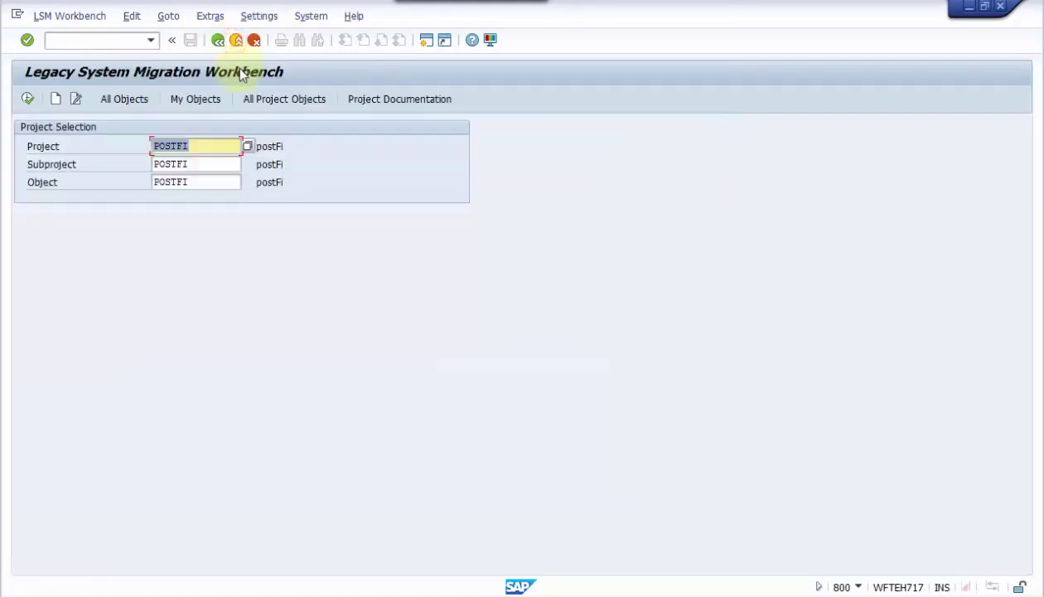